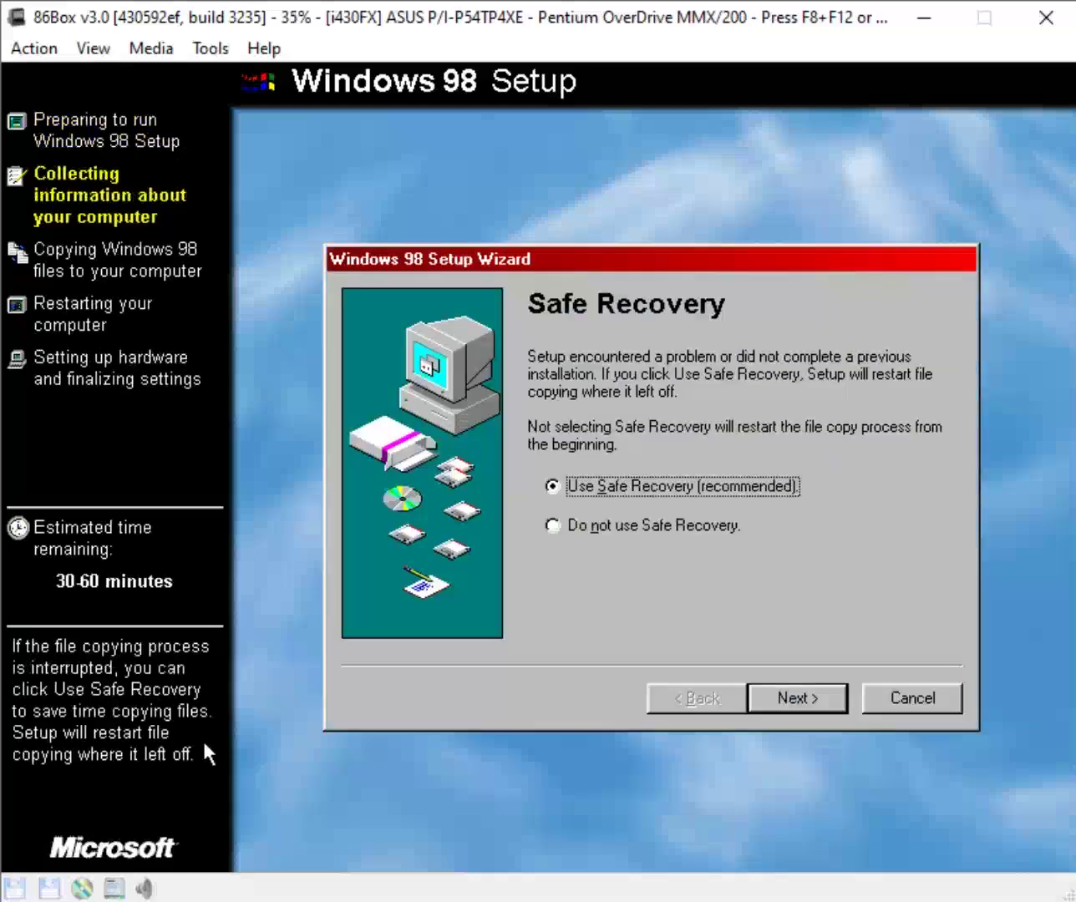
- Continue setup without using Safe Recovery and accept the license agreement
{"action": "key", "text": "Down"}
{"action": "key", "text": "Return"}
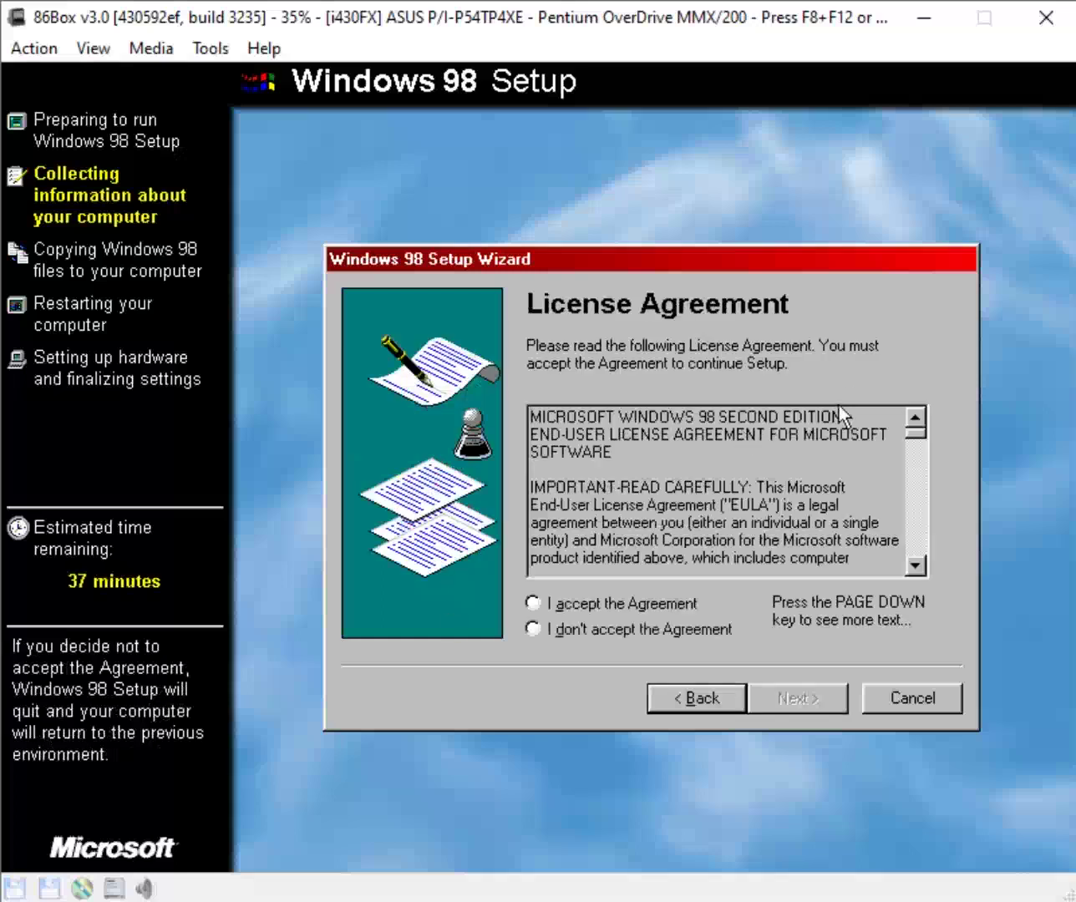
{"action": "left_click", "coordinate": [608, 604]}
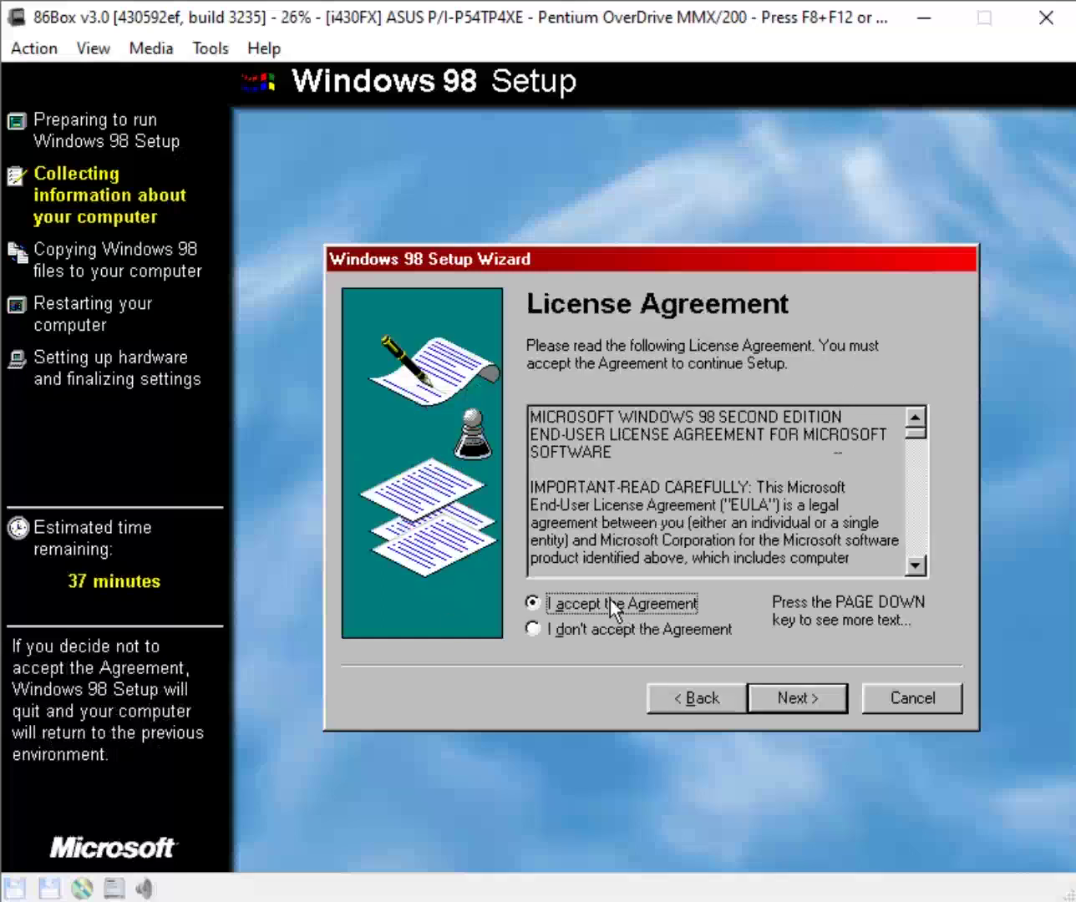
{"action": "left_click", "coordinate": [773, 695]}
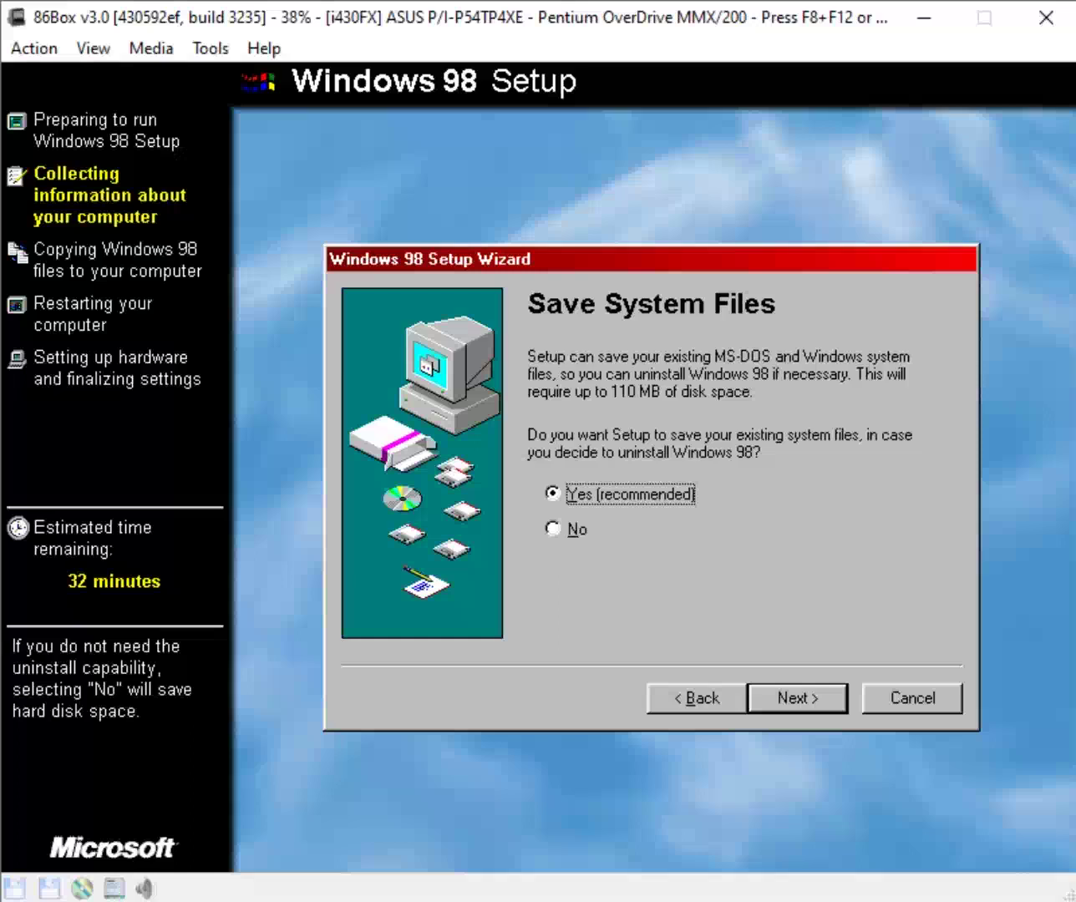
- Choose to save the existing system files and set the location to United States
{"action": "key", "text": "Return"}
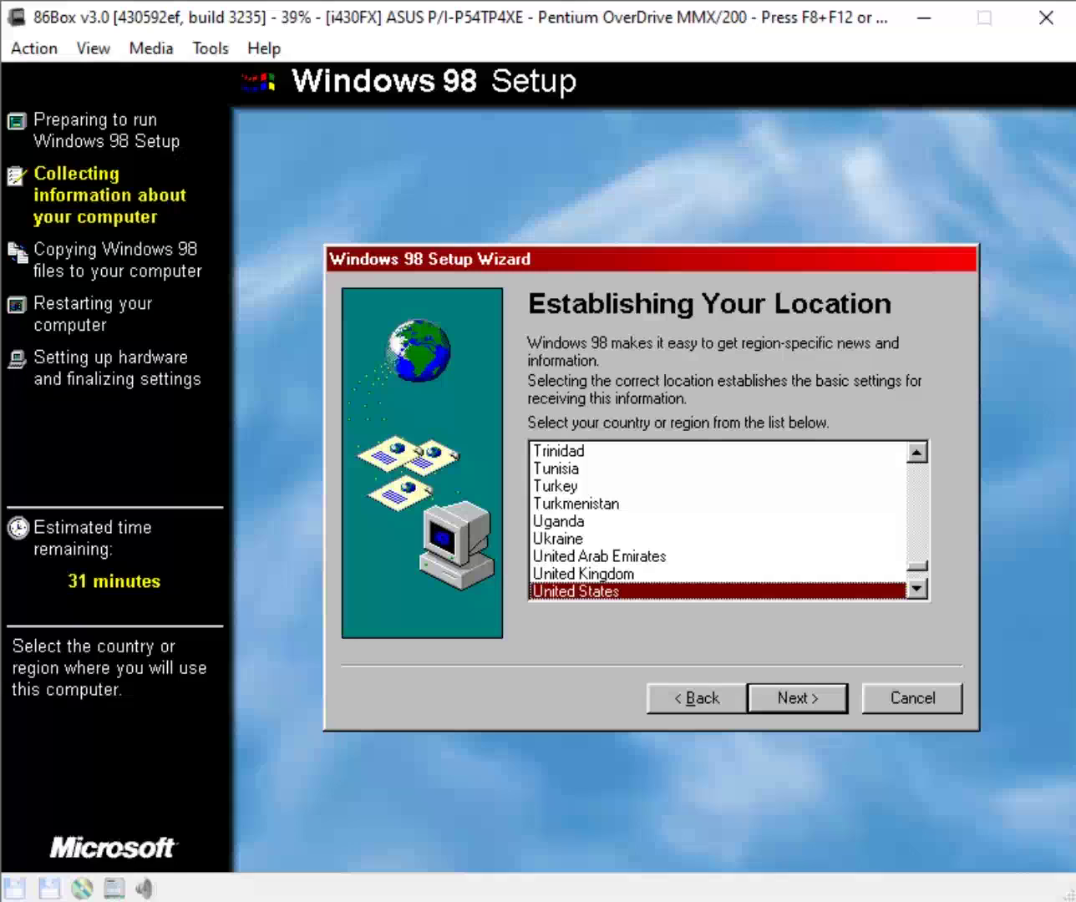
{"action": "key", "text": "Return"}
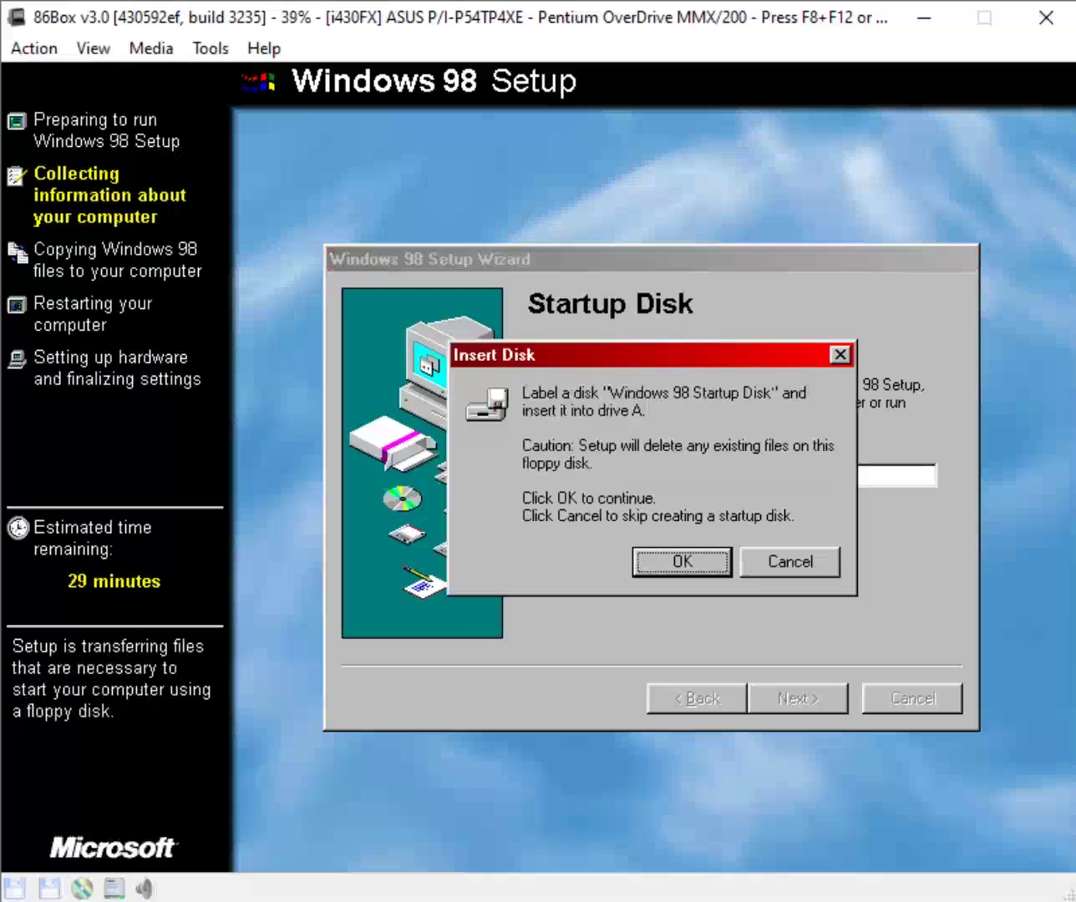
- Skip creating the startup disk and start copying the Windows 98 files
{"action": "key", "text": "Tab"}
{"action": "key", "text": "Return"}
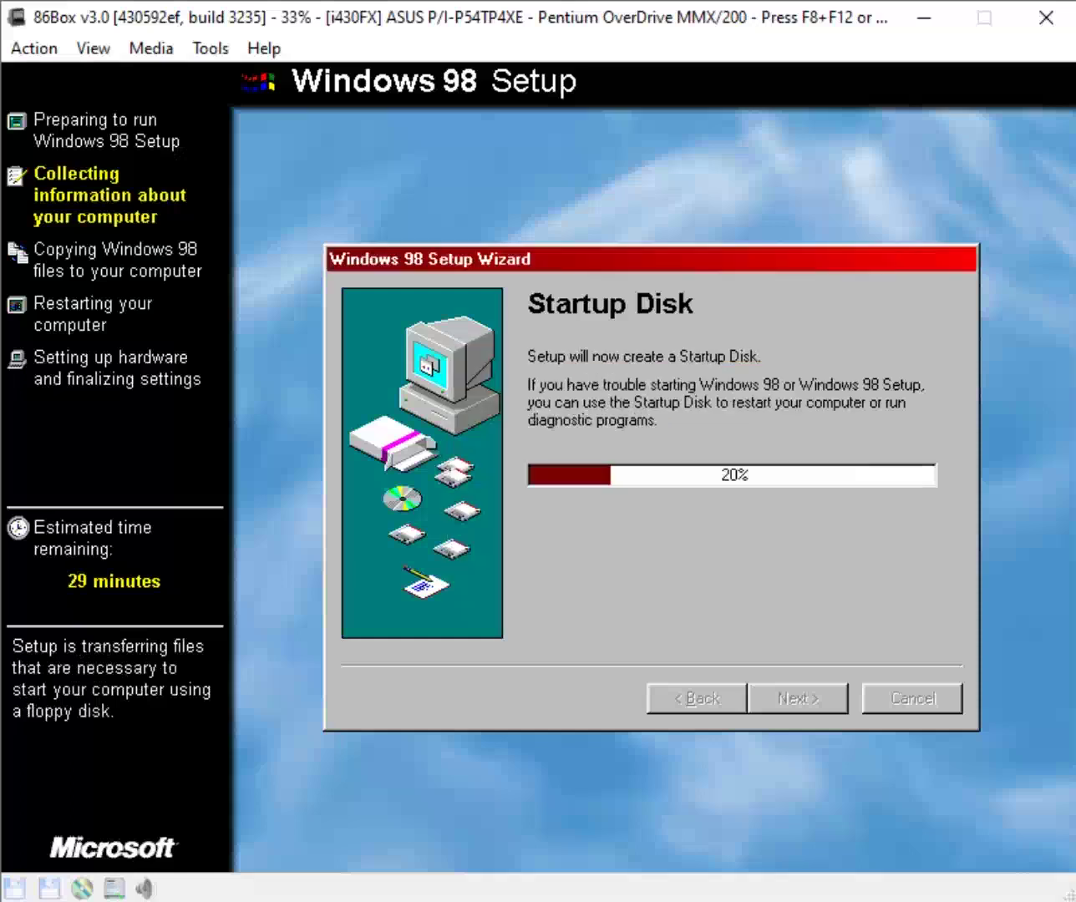
{"action": "key", "text": "Return"}
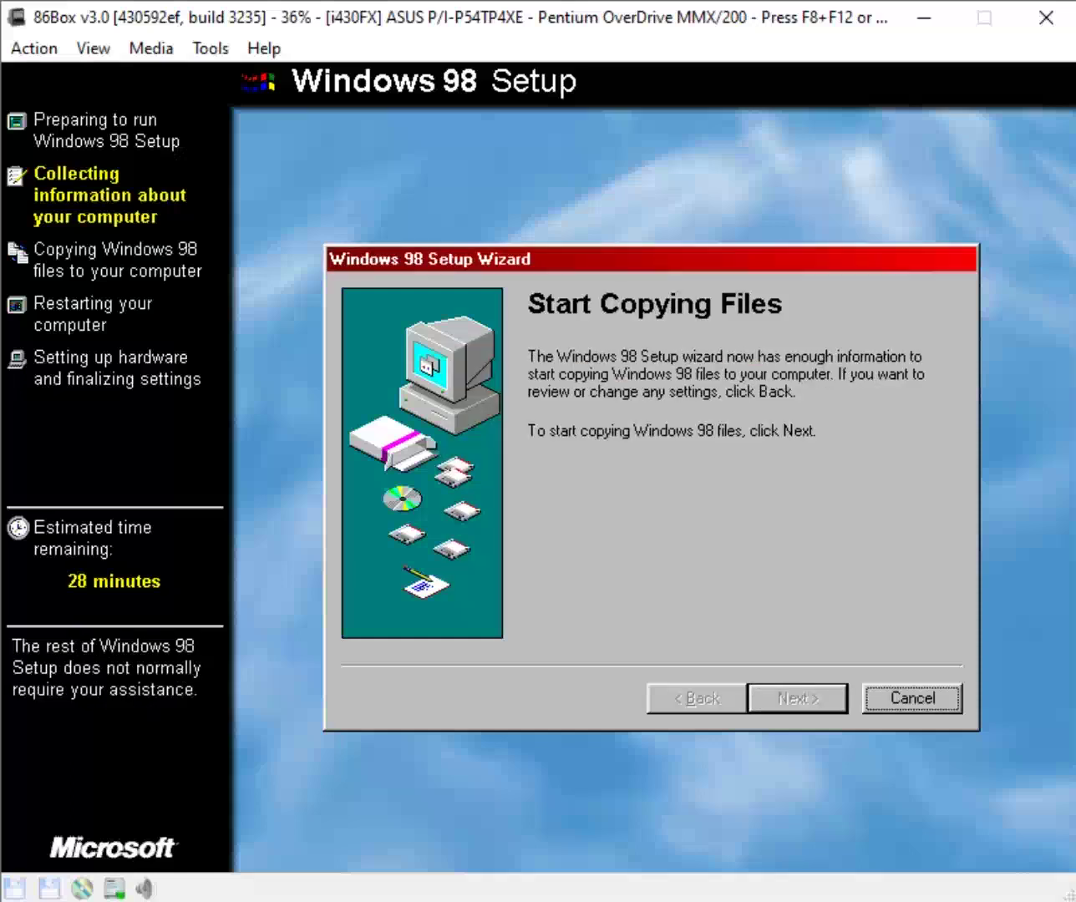
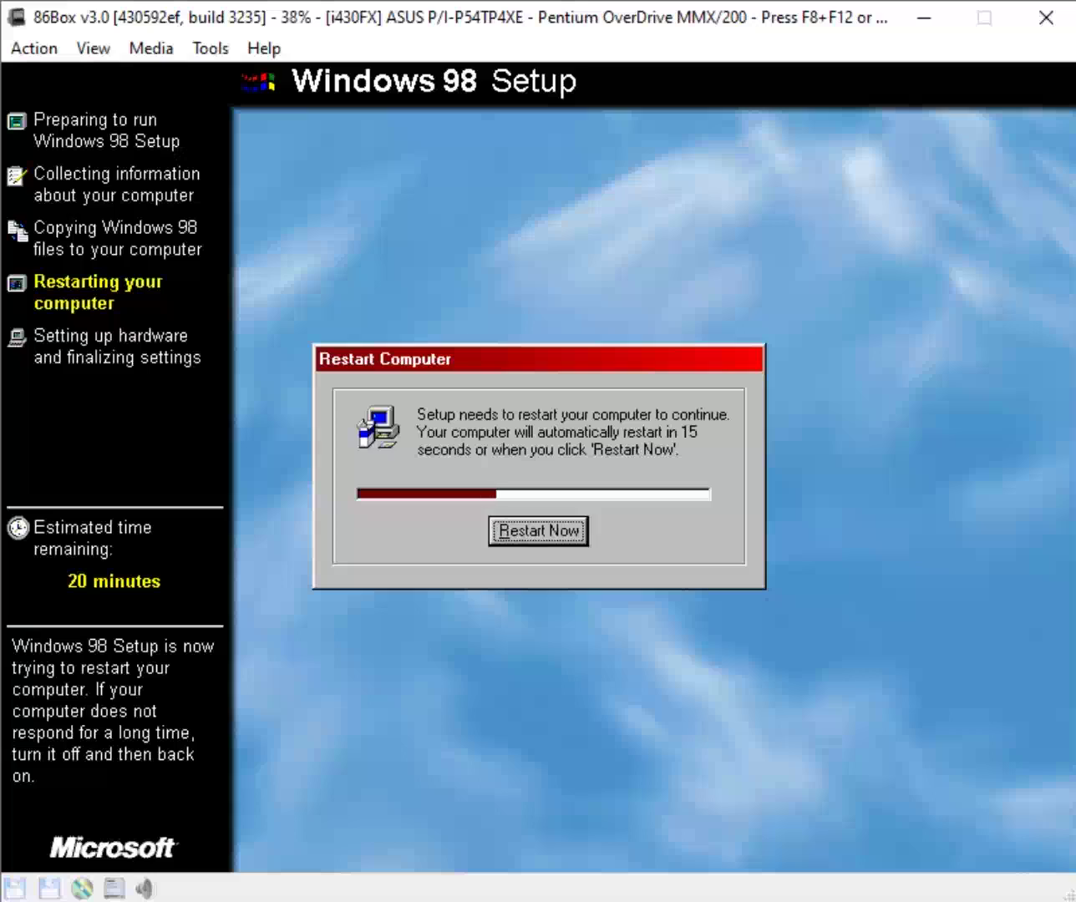
- Restart the computer to continue setup and dismiss the Welcome to Windows 98 window on the desktop
{"action": "key", "text": "Return"}
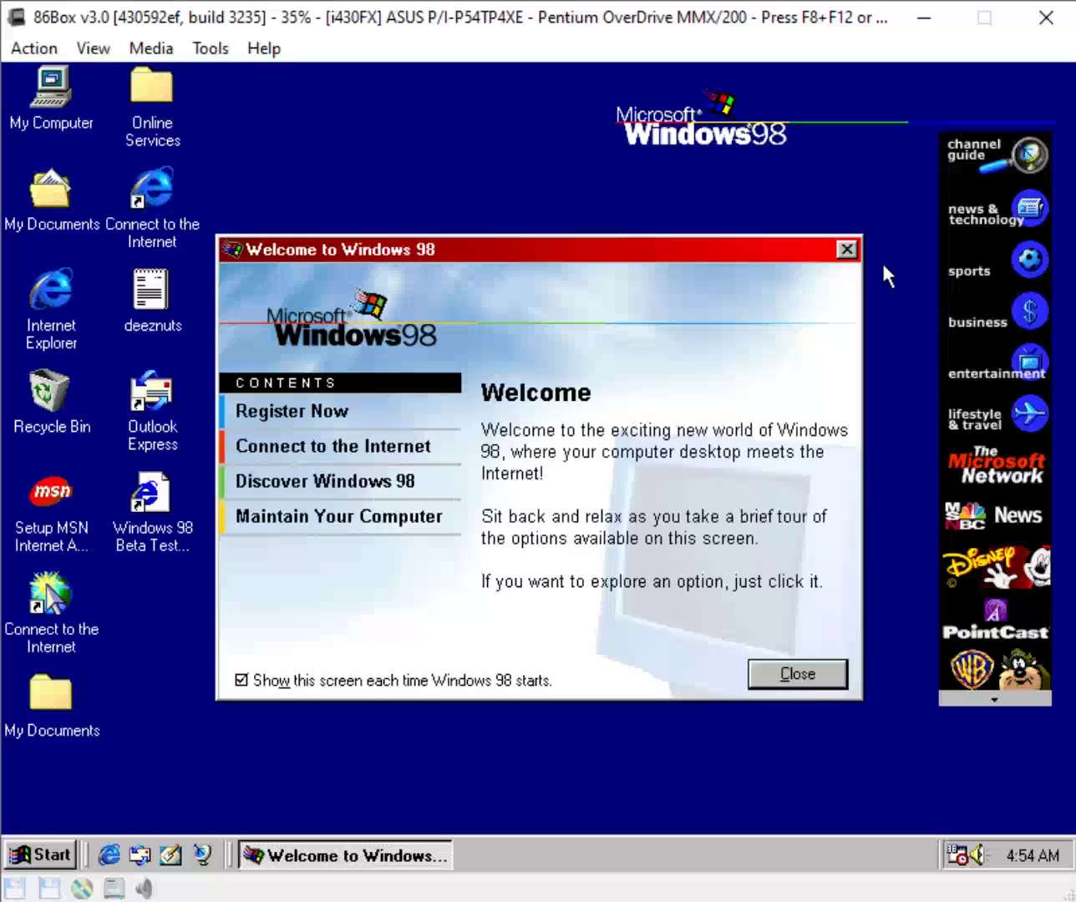
{"action": "left_click", "coordinate": [846, 251]}
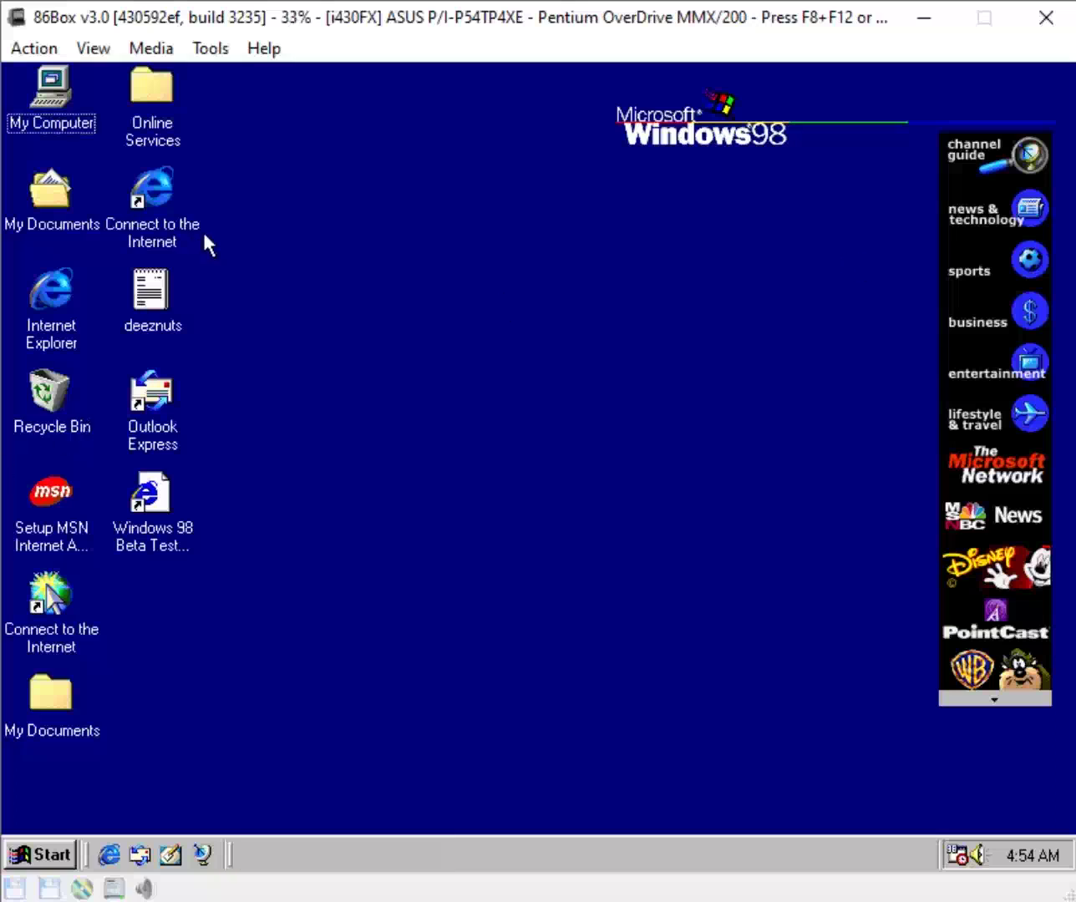
- Open the deeznuts text file and add the line "Windows 98 Second Edition" at the end of the list
{"action": "left_click", "coordinate": [147, 285]}
{"action": "double_click", "coordinate": [147, 286]}
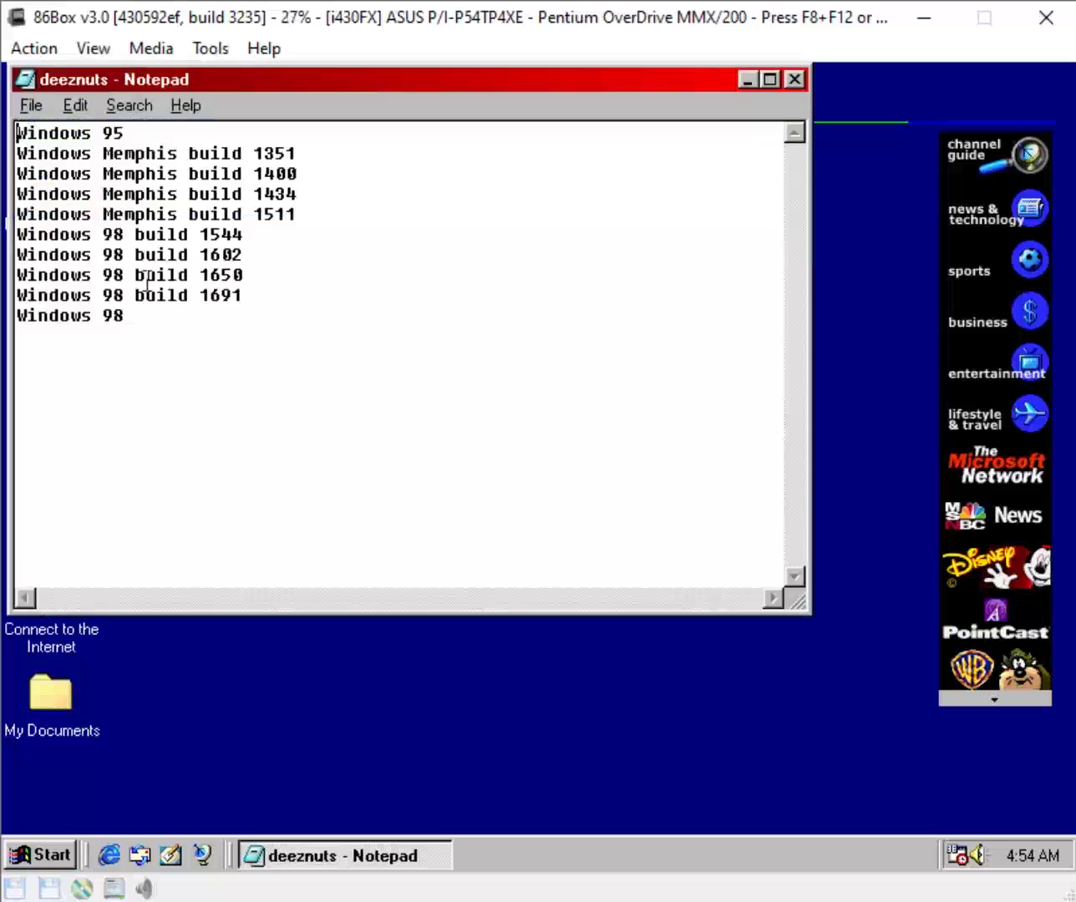
{"action": "left_click", "coordinate": [266, 347]}
{"action": "key", "text": "Return"}
{"action": "type", "text": "Windows 98 Second Edition"}
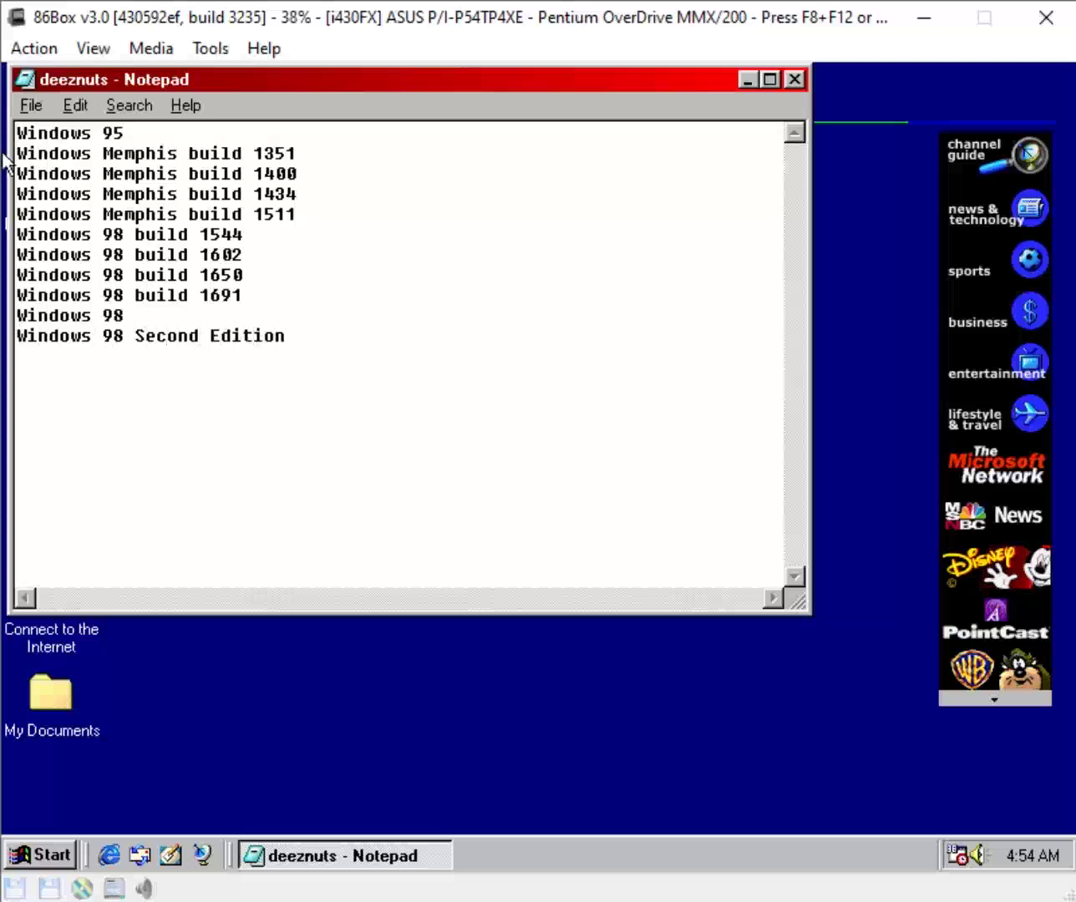
- Save the deeznuts text file and close it
{"action": "left_click", "coordinate": [28, 105]}
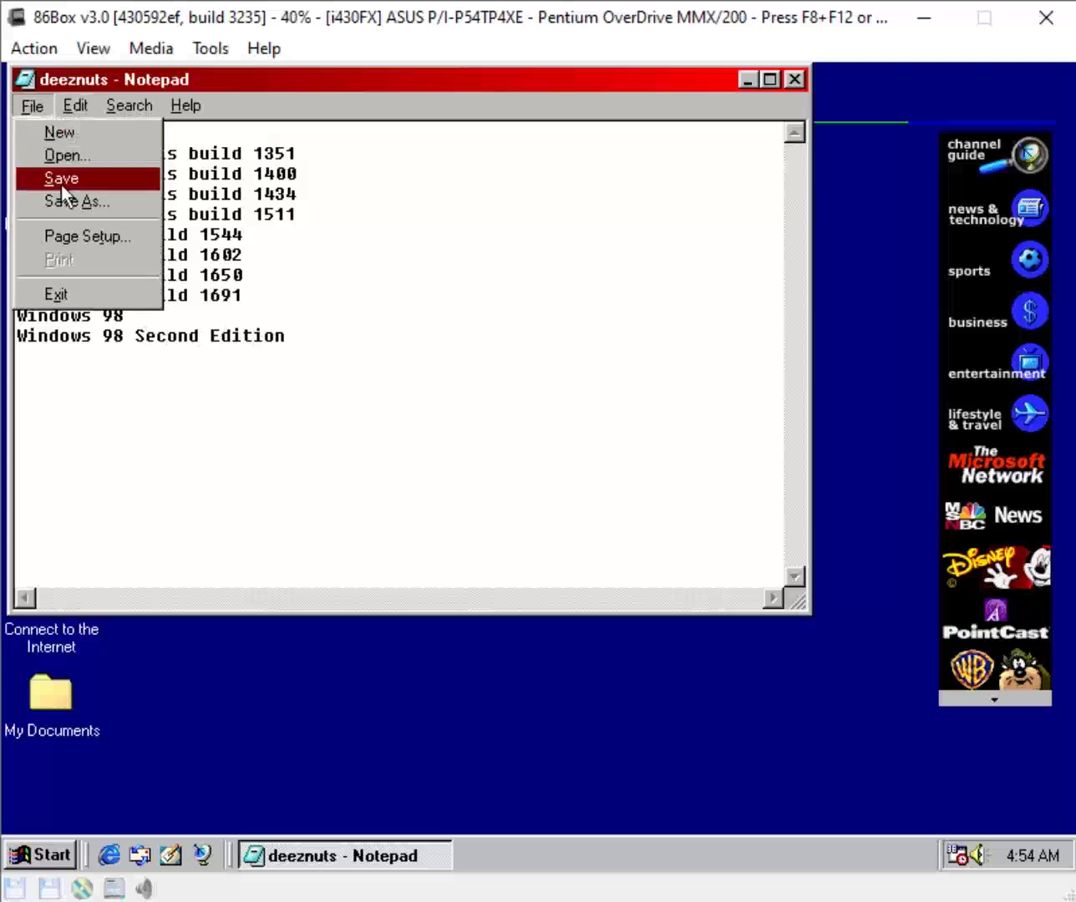
{"action": "left_click", "coordinate": [62, 176]}
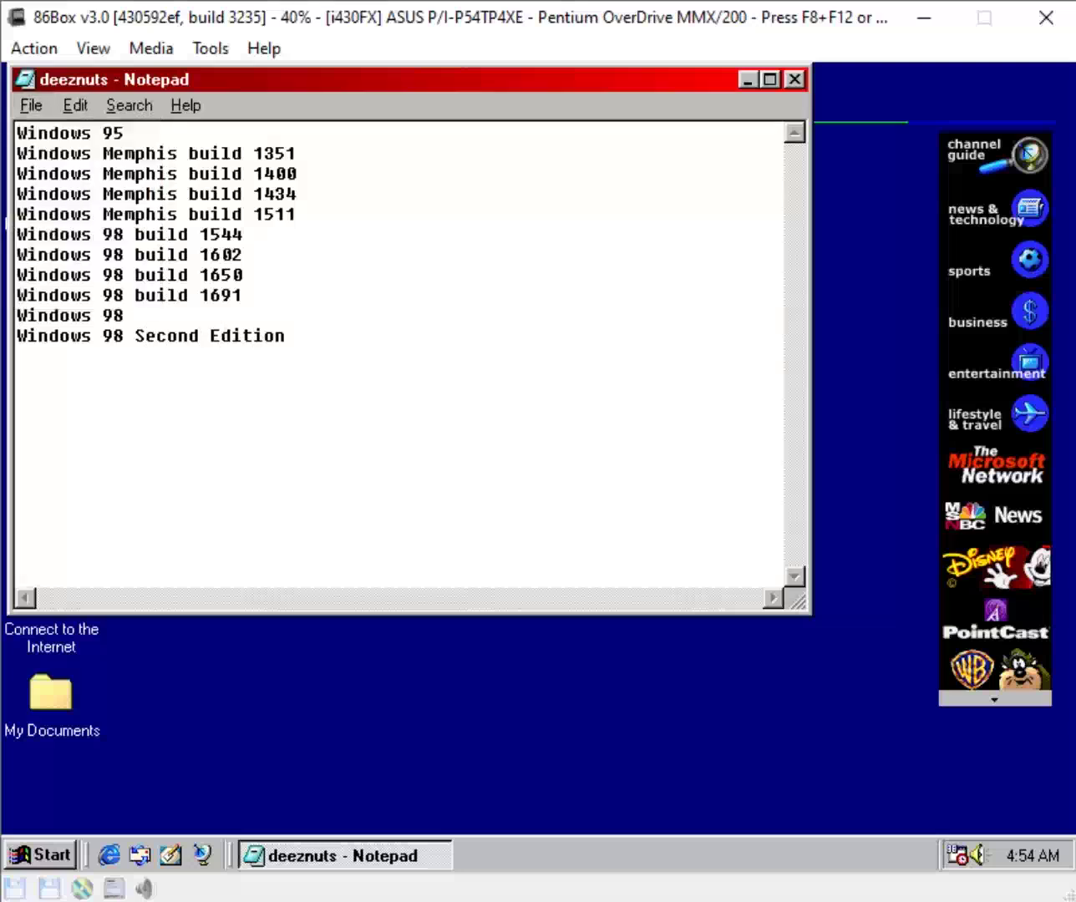
{"action": "left_click", "coordinate": [793, 80]}
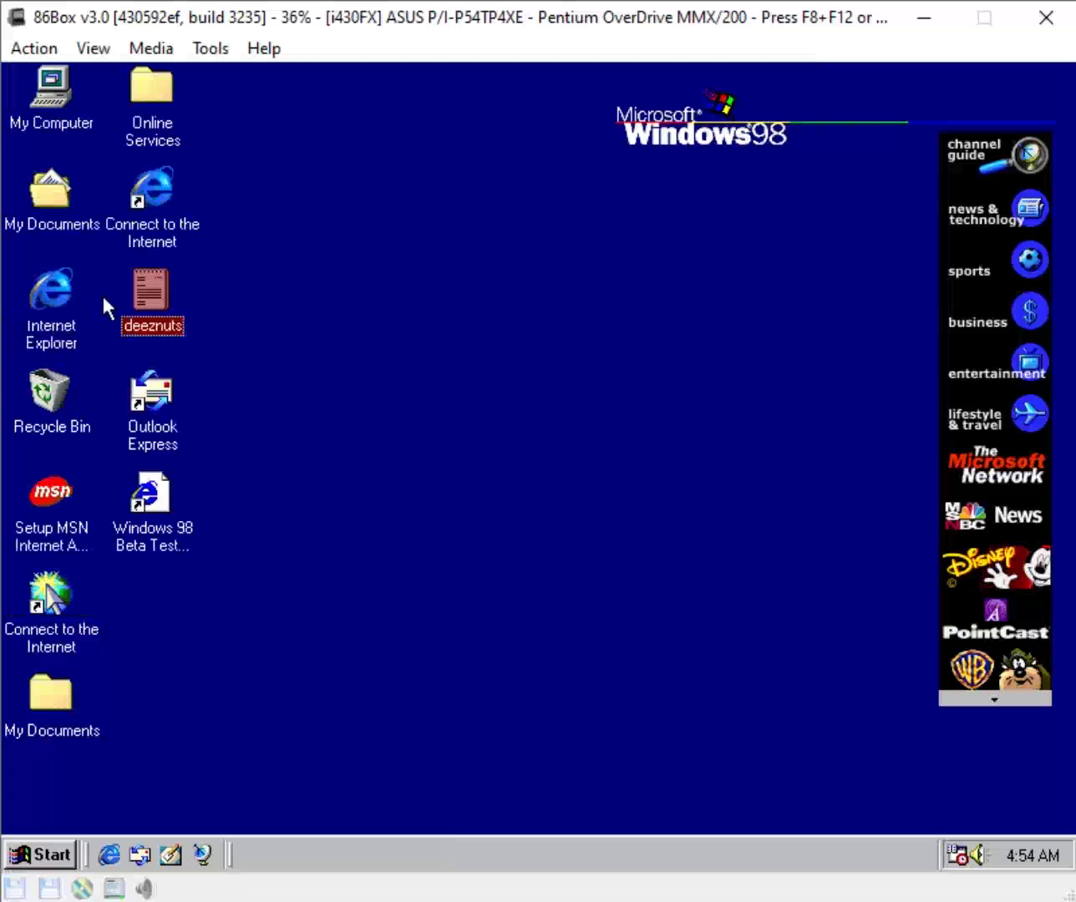
- Launch Internet Explorer and check its version information, then close the information window
{"action": "double_click", "coordinate": [50, 294]}
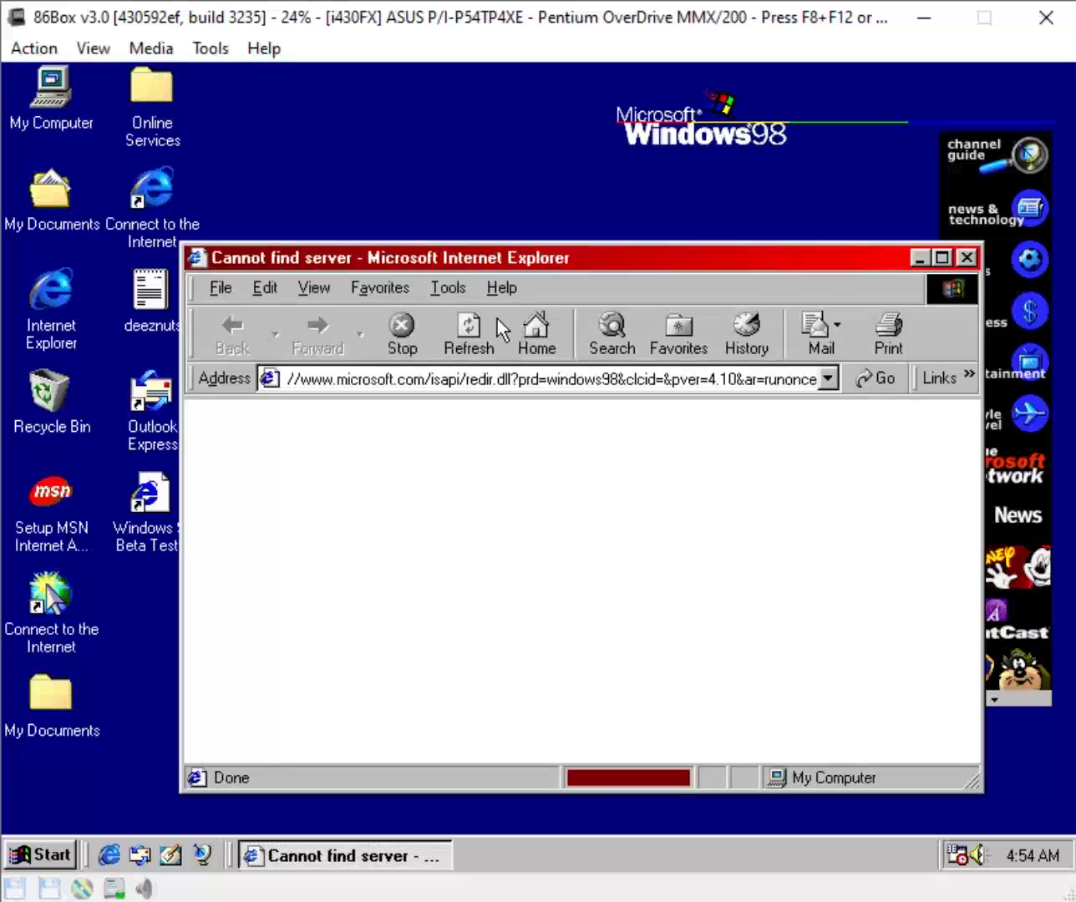
{"action": "left_click", "coordinate": [489, 289]}
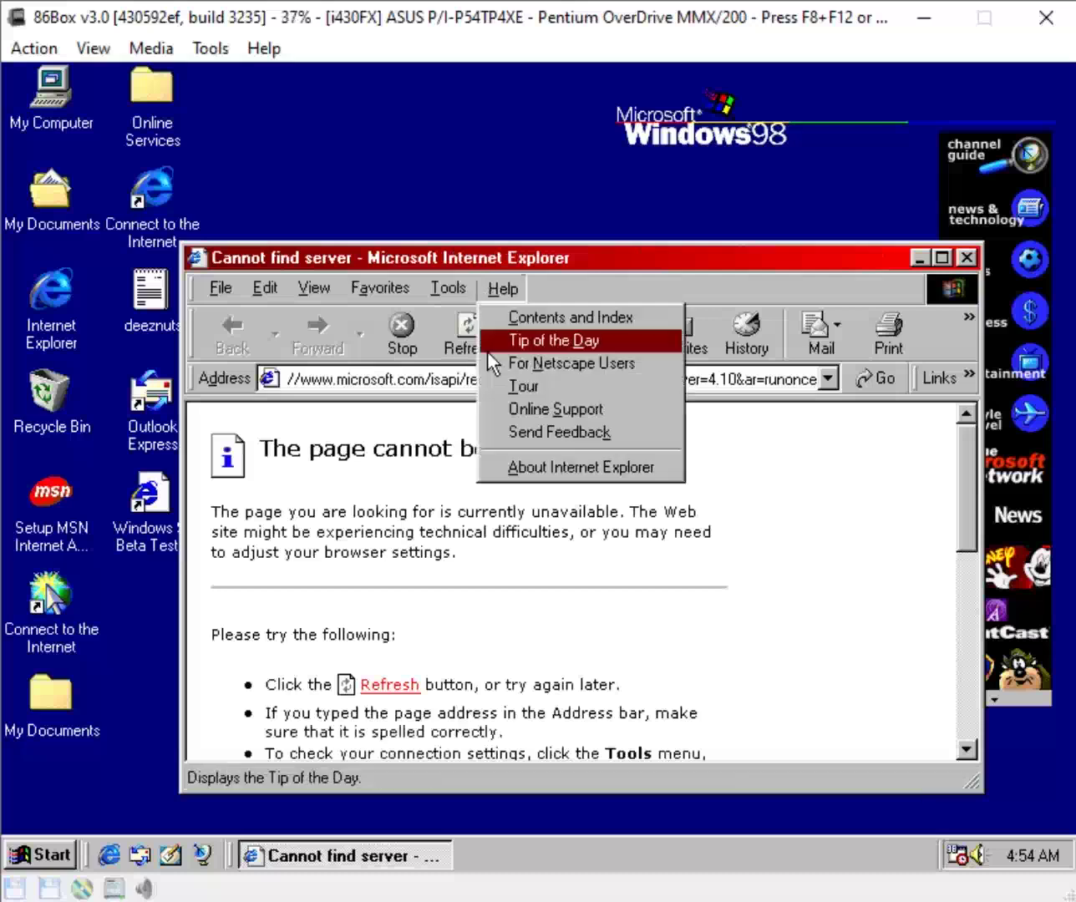
{"action": "left_click", "coordinate": [548, 471]}
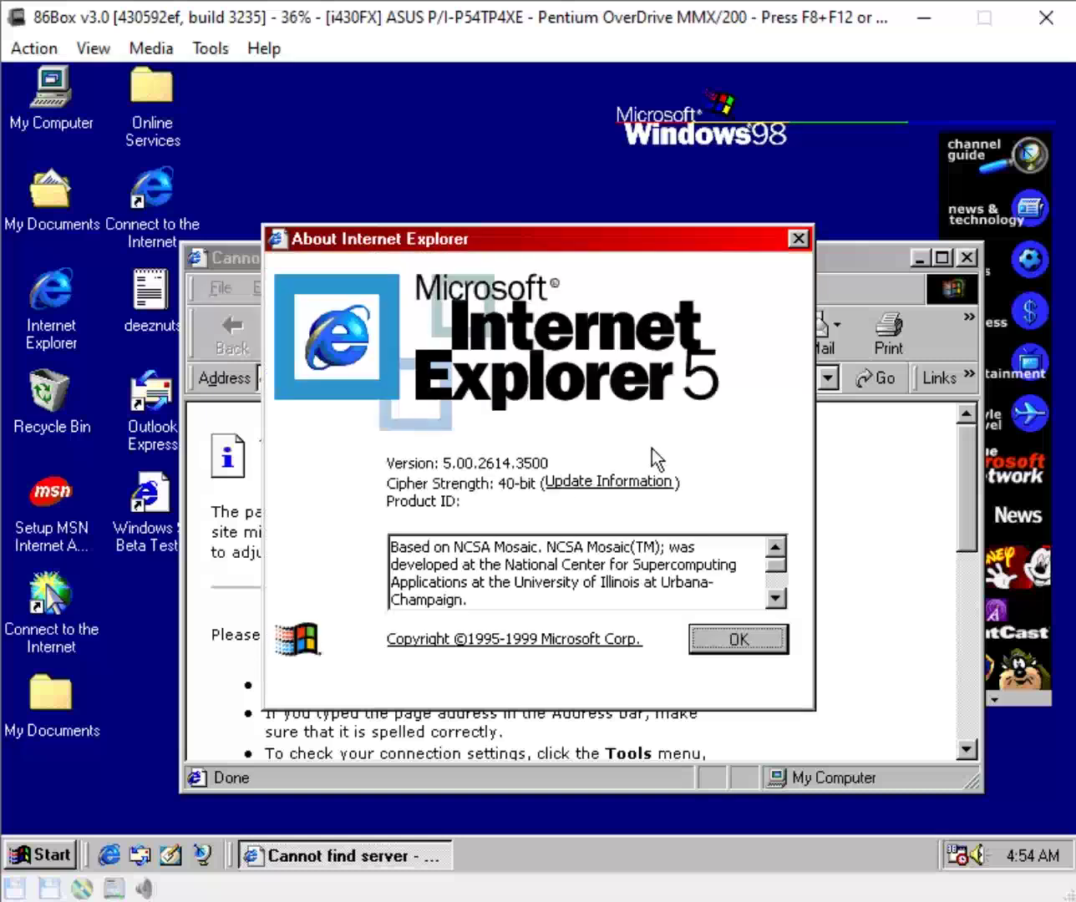
{"action": "left_click", "coordinate": [791, 236]}
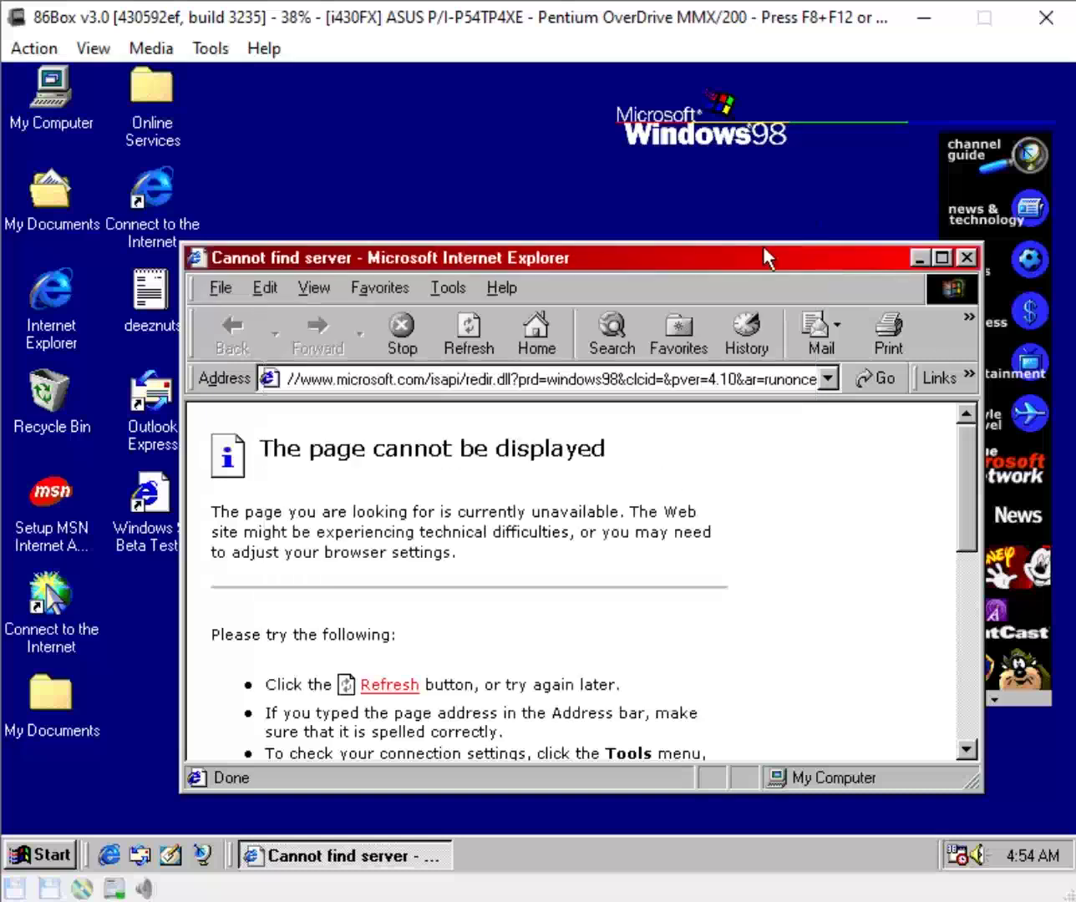
- Try to load google.com in Internet Explorer and close the browser
{"action": "left_click", "coordinate": [436, 378]}
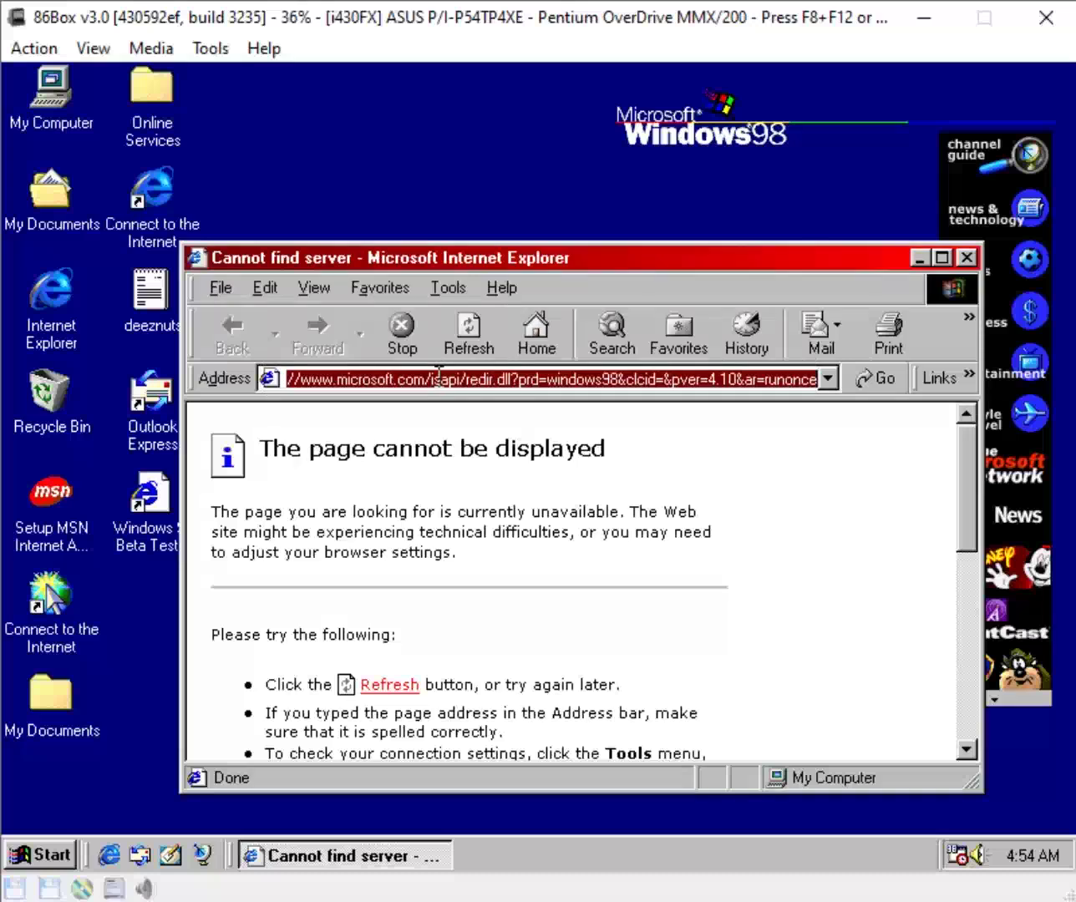
{"action": "type", "text": "google/"}
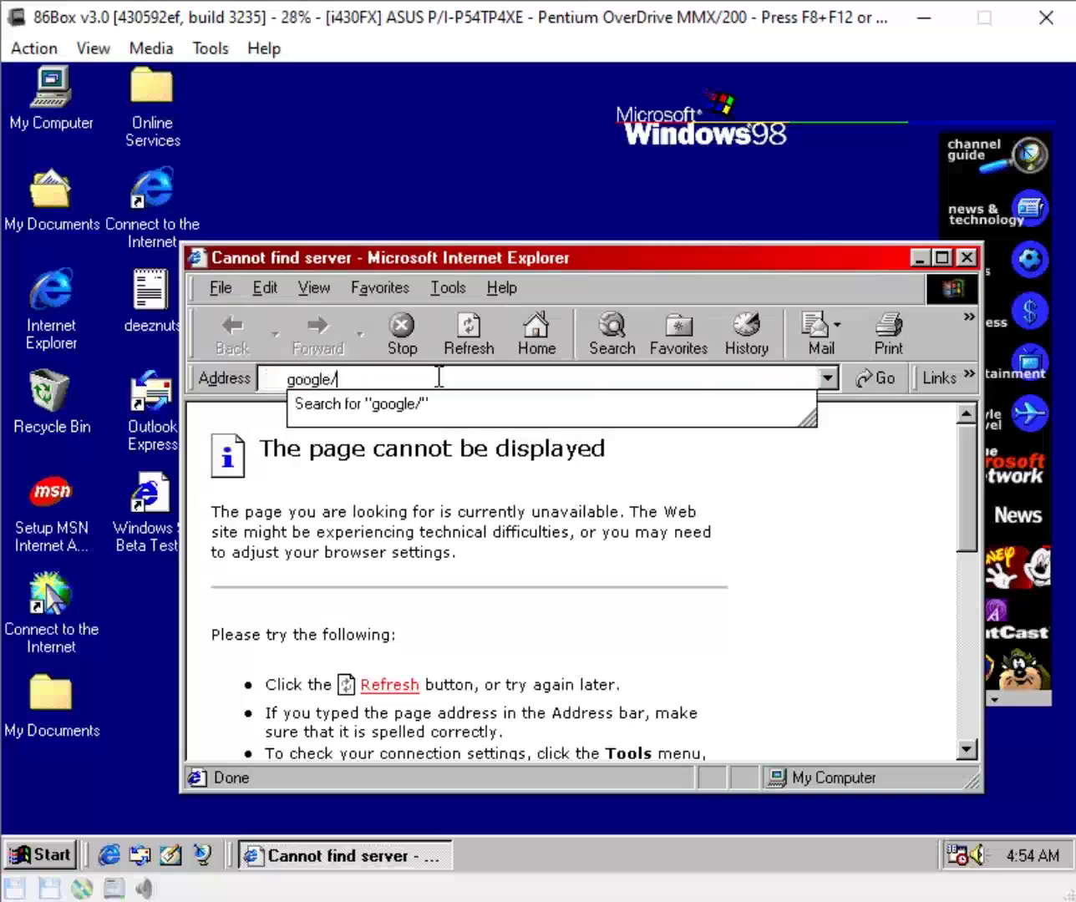
{"action": "key", "text": "BackSpace"}
{"action": "type", "text": ".com"}
{"action": "key", "text": "Return"}
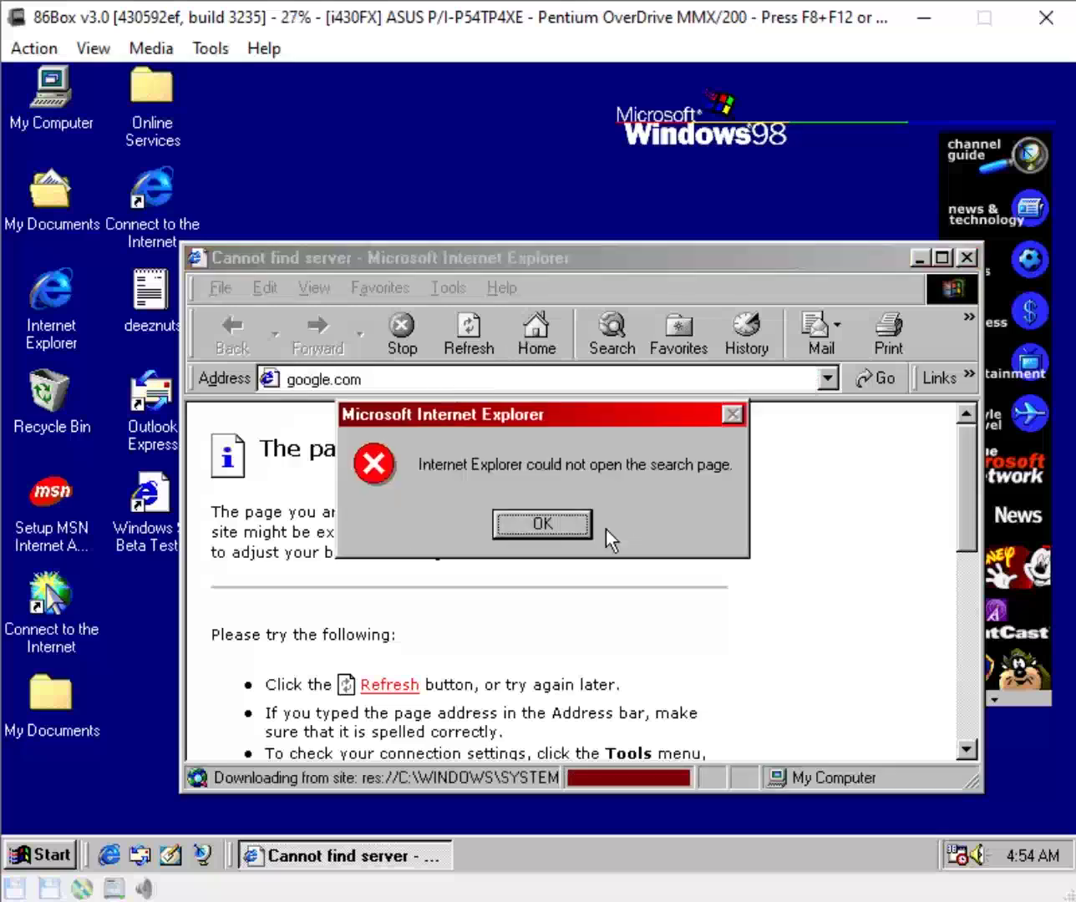
{"action": "left_click", "coordinate": [521, 536]}
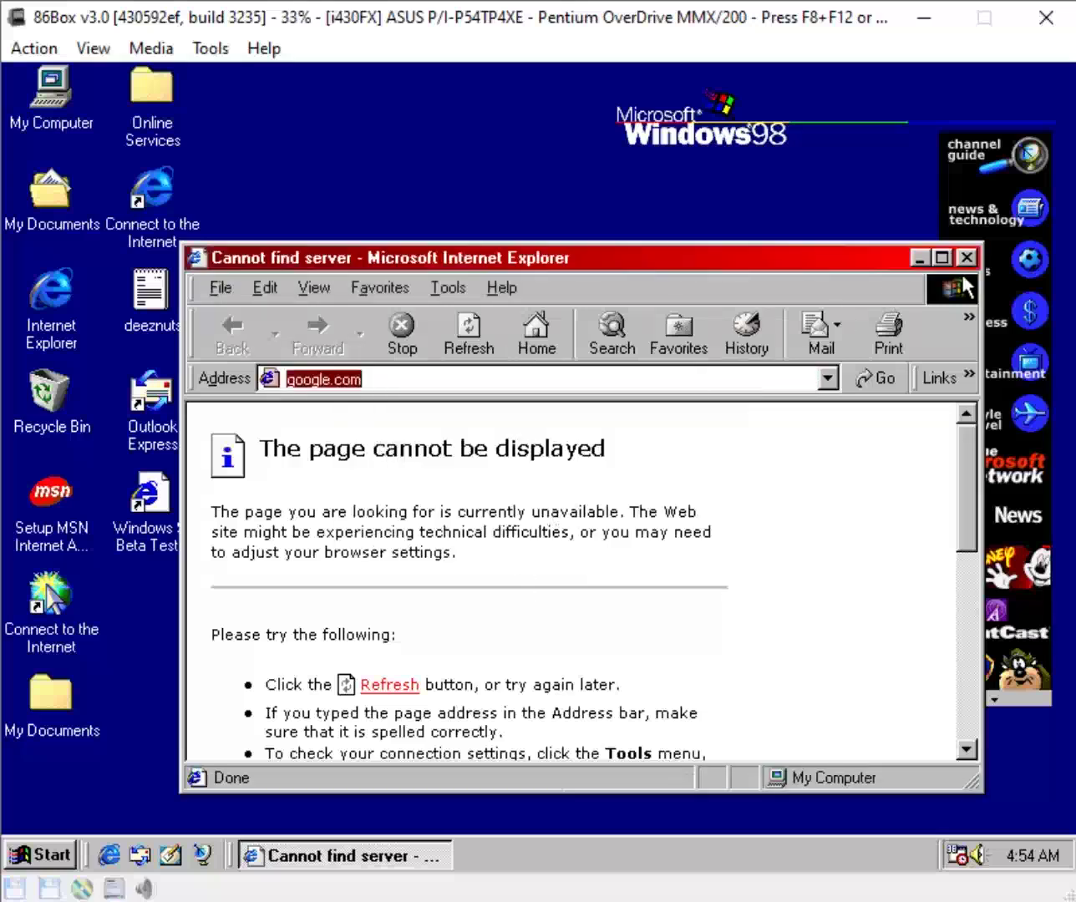
{"action": "key", "text": "alt+F4"}
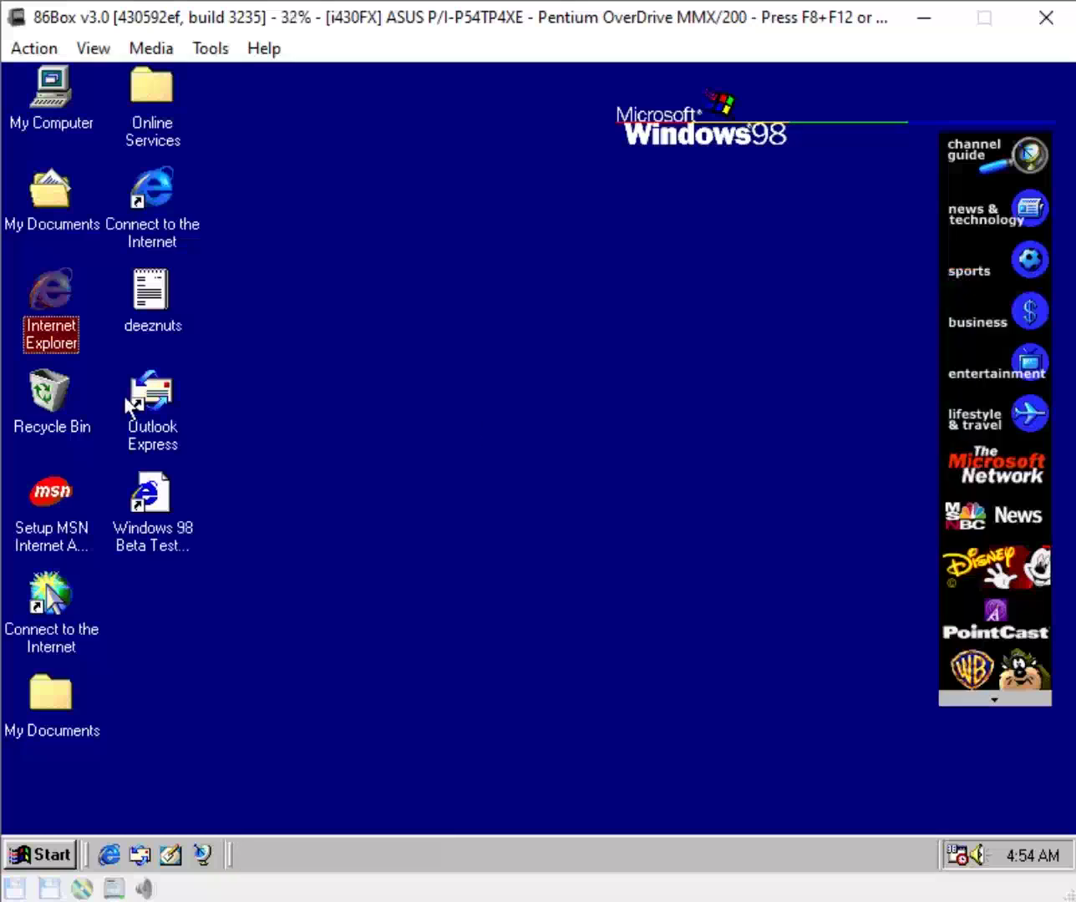
- Launch Paint from the accessories
{"action": "left_click", "coordinate": [29, 826]}
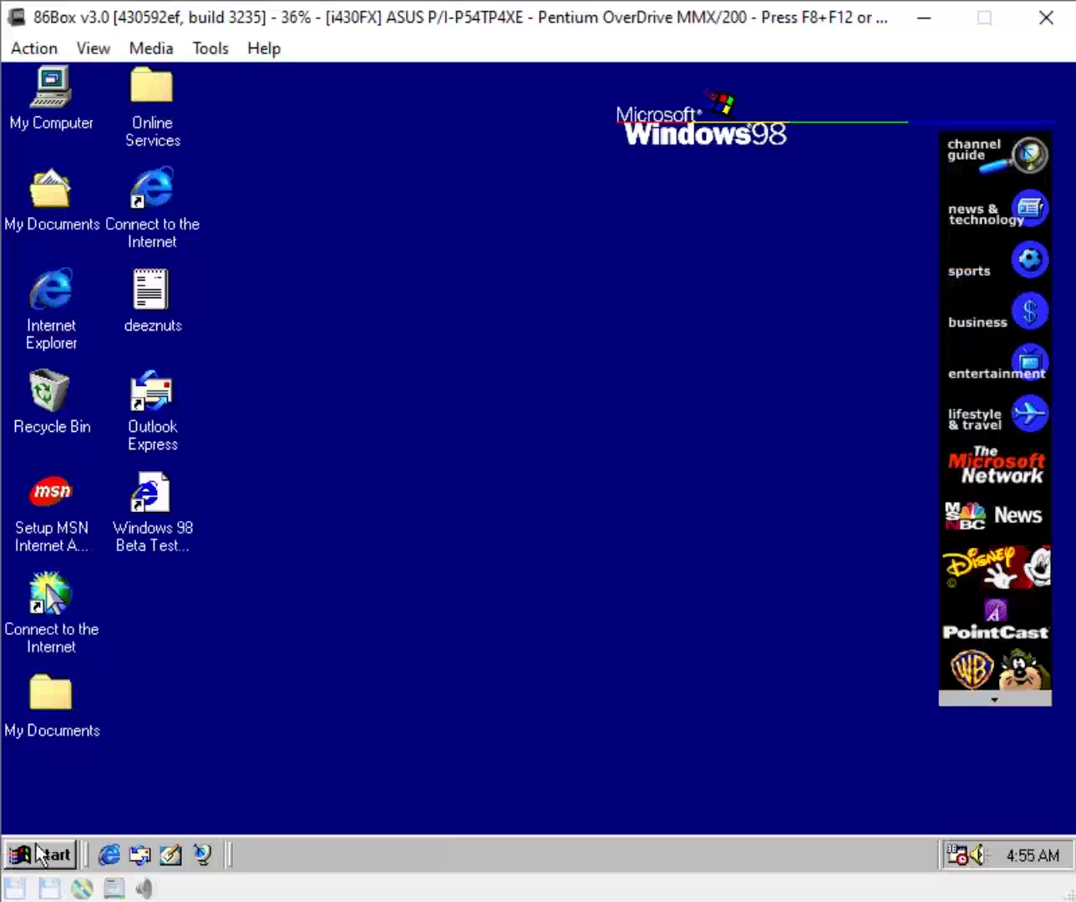
{"action": "left_click", "coordinate": [39, 855]}
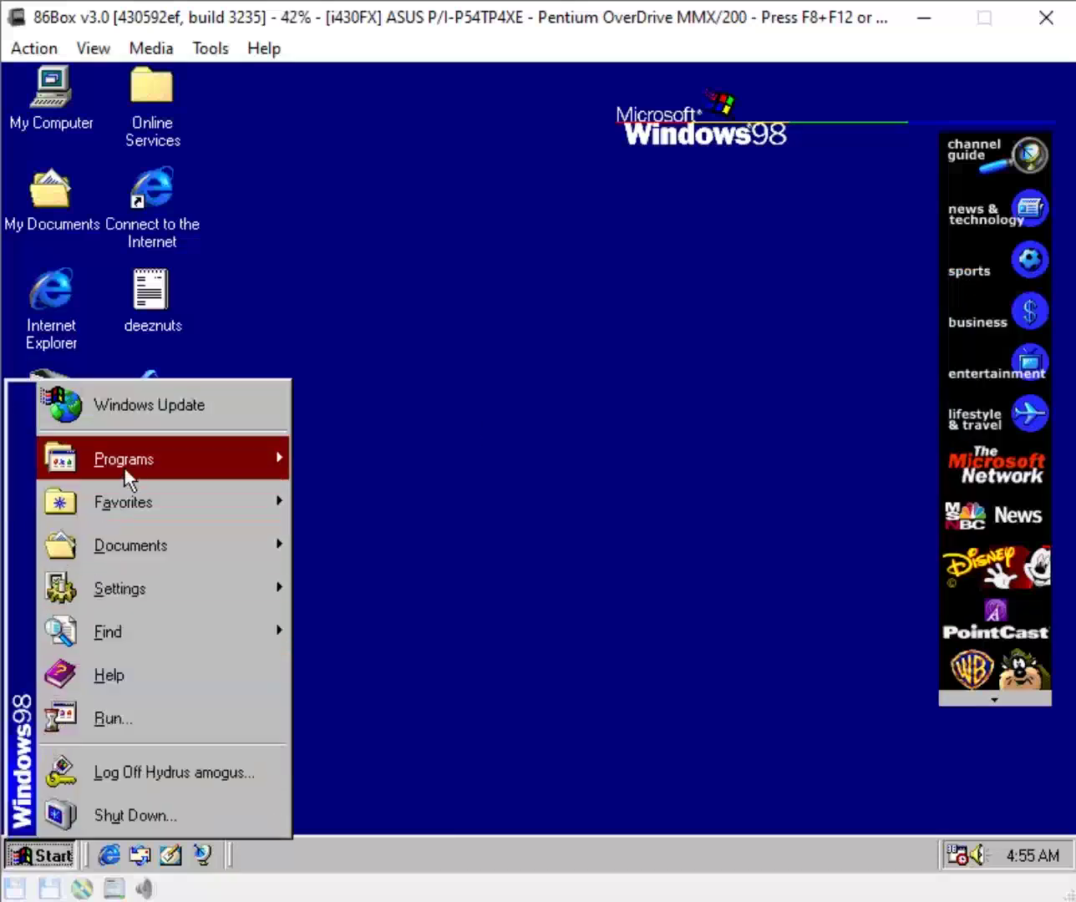
{"action": "mouse_move", "coordinate": [154, 473]}
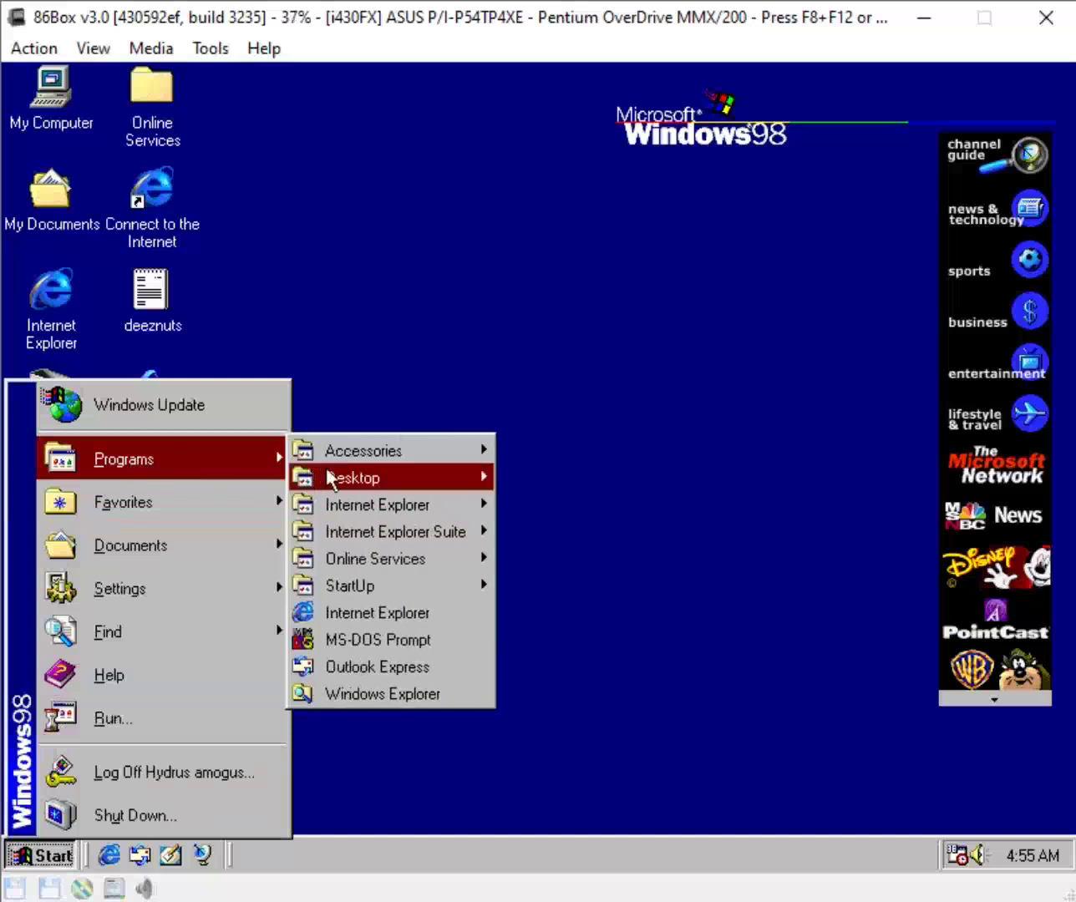
{"action": "mouse_move", "coordinate": [372, 458]}
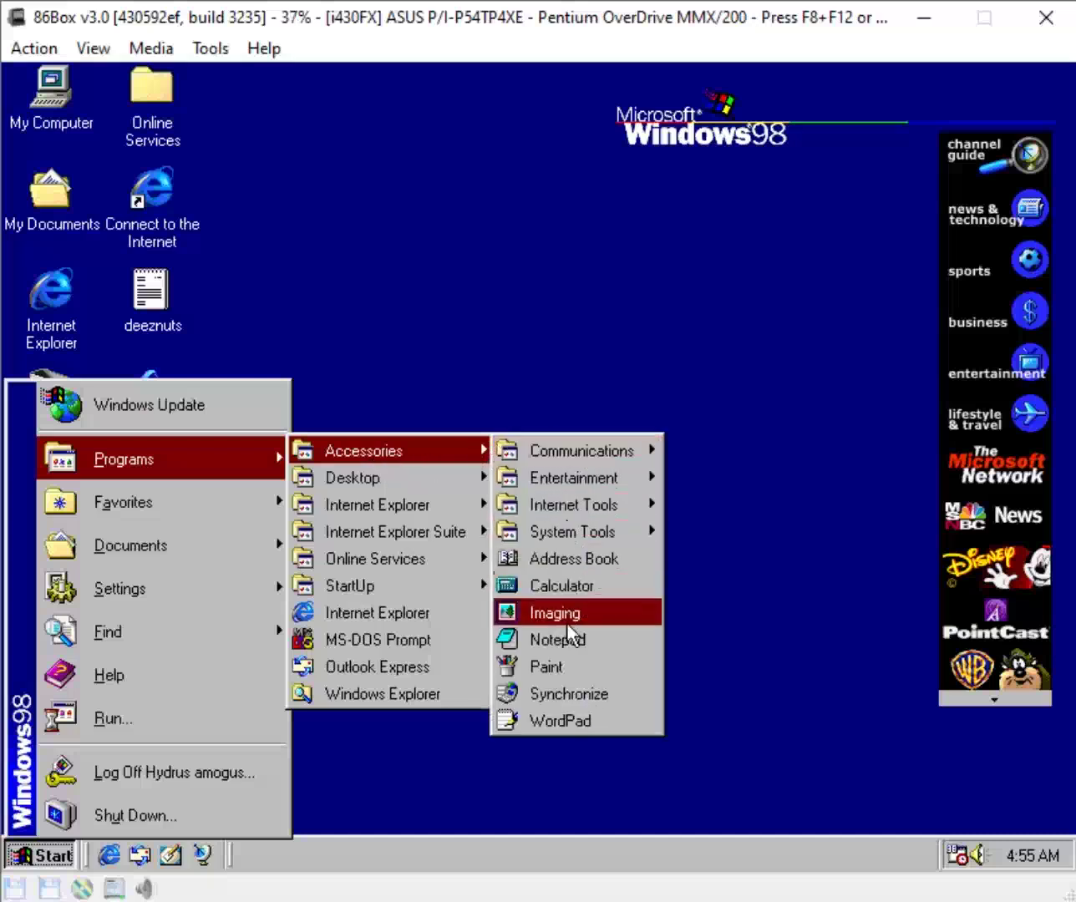
{"action": "left_click", "coordinate": [543, 673]}
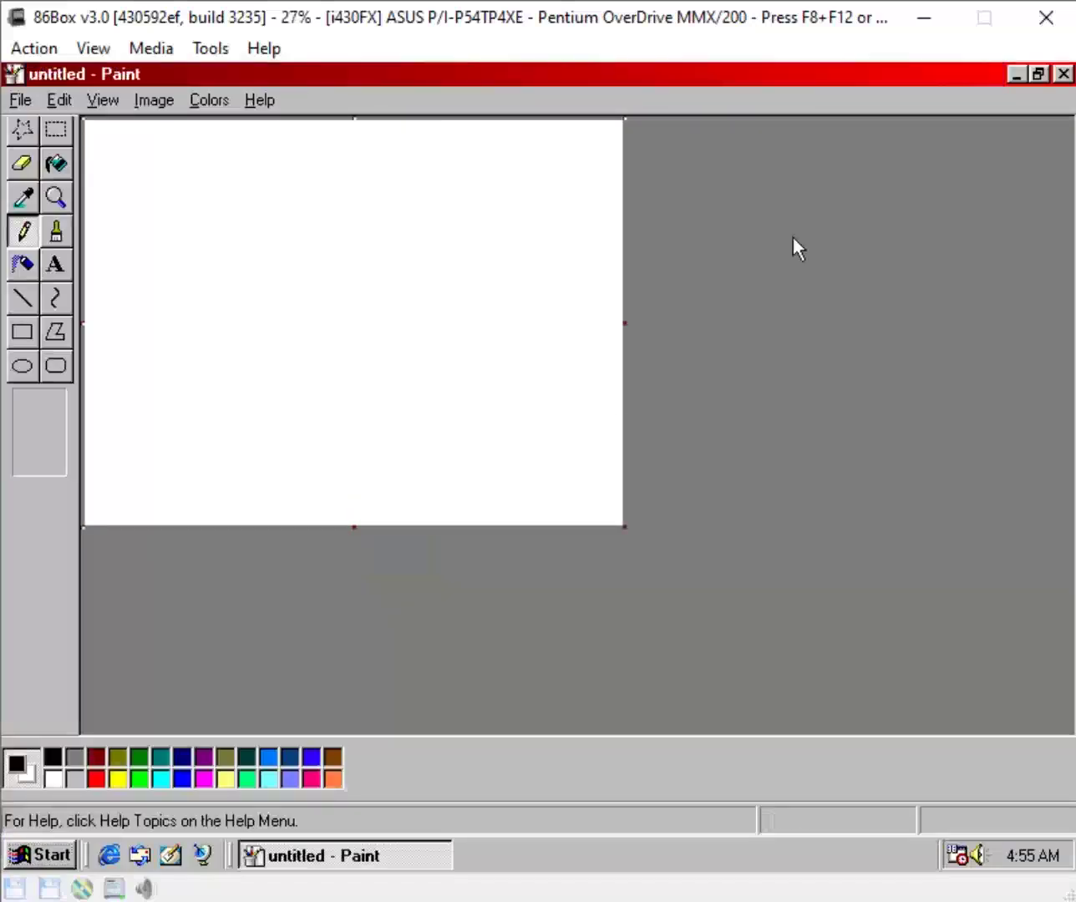
- Draw four freehand pencil strokes shaped like a 2 across the canvas and close Paint without saving
{"action": "mouse_move", "coordinate": [114, 194]}
{"action": "left_mouse_down"}
{"action": "mouse_move", "coordinate": [192, 189]}
{"action": "mouse_move", "coordinate": [114, 308]}
{"action": "mouse_move", "coordinate": [206, 336]}
{"action": "left_mouse_up"}
{"action": "mouse_move", "coordinate": [257, 185]}
{"action": "left_mouse_down"}
{"action": "mouse_move", "coordinate": [336, 152]}
{"action": "mouse_move", "coordinate": [262, 333]}
{"action": "mouse_move", "coordinate": [350, 357]}
{"action": "mouse_move", "coordinate": [366, 382]}
{"action": "left_mouse_up"}
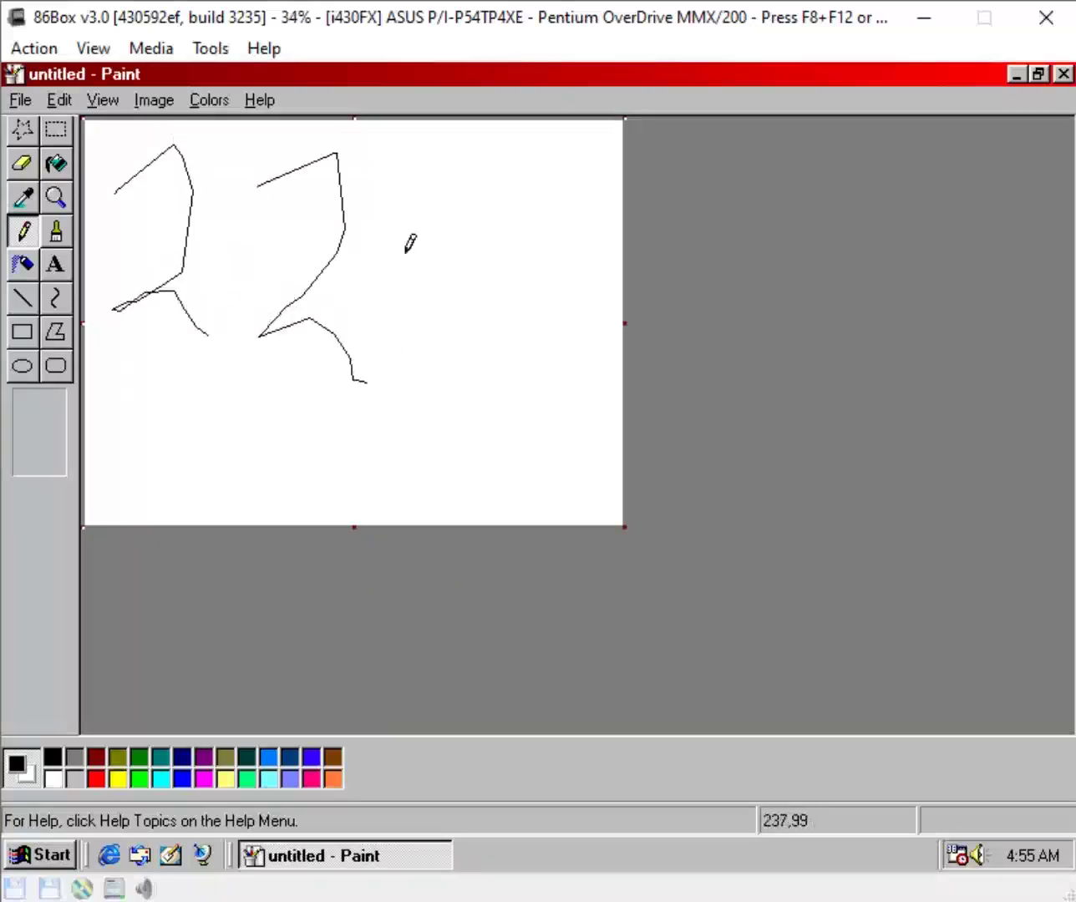
{"action": "mouse_move", "coordinate": [378, 162]}
{"action": "left_mouse_down"}
{"action": "mouse_move", "coordinate": [417, 332]}
{"action": "mouse_move", "coordinate": [478, 371]}
{"action": "left_mouse_up"}
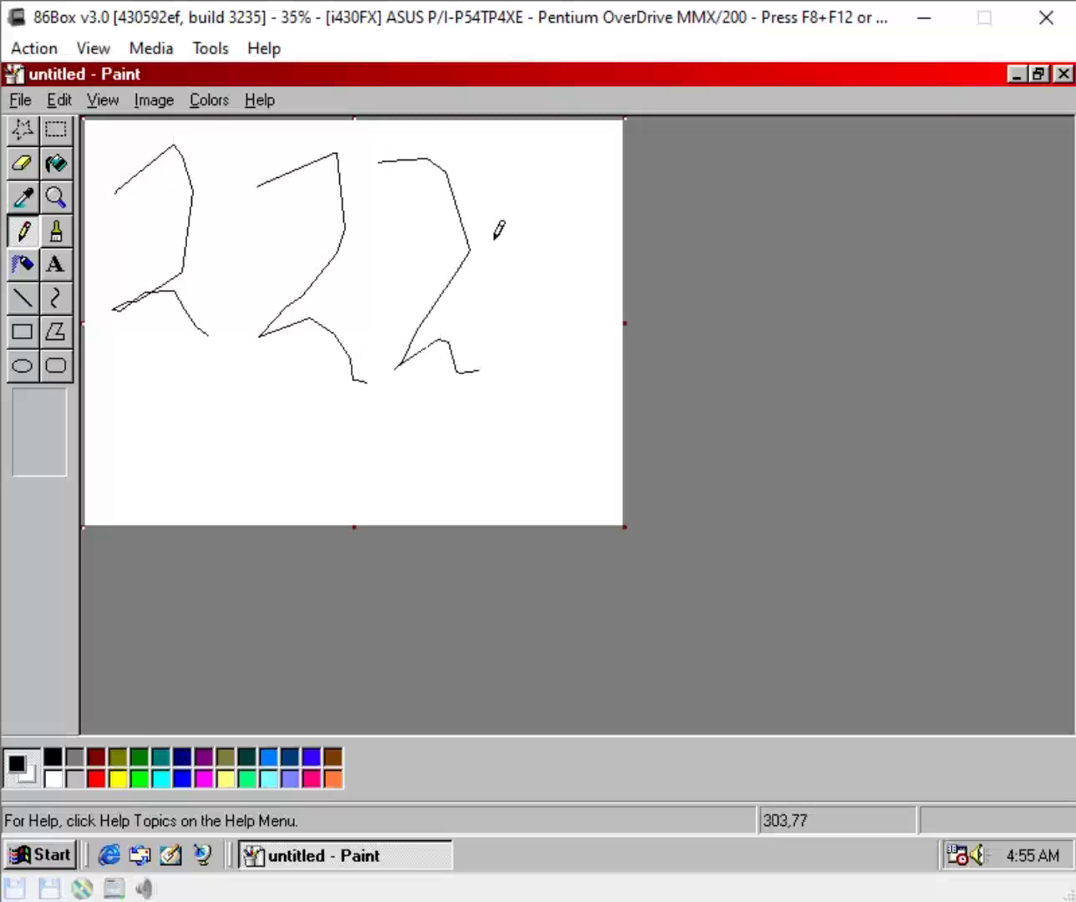
{"action": "mouse_move", "coordinate": [523, 167]}
{"action": "left_mouse_down"}
{"action": "mouse_move", "coordinate": [622, 273]}
{"action": "mouse_move", "coordinate": [528, 380]}
{"action": "mouse_move", "coordinate": [661, 403]}
{"action": "left_mouse_up"}
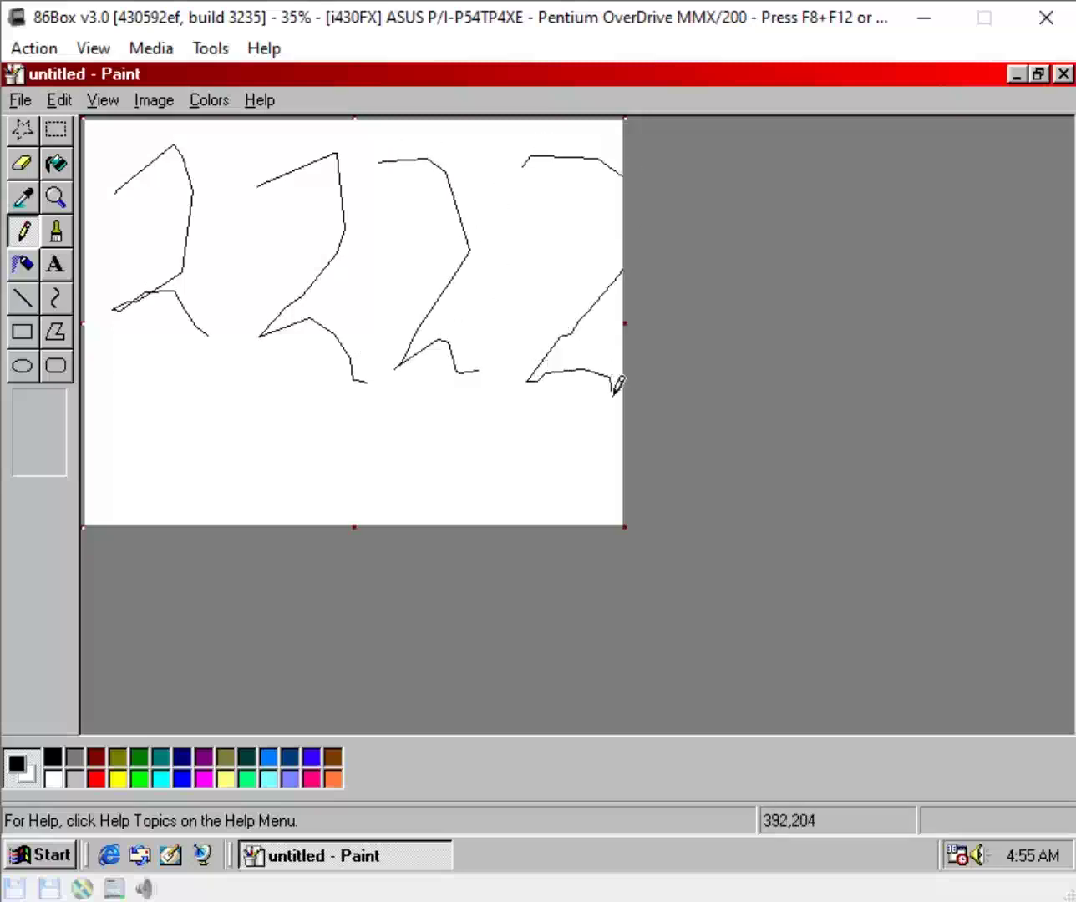
{"action": "key", "text": "alt+F4"}
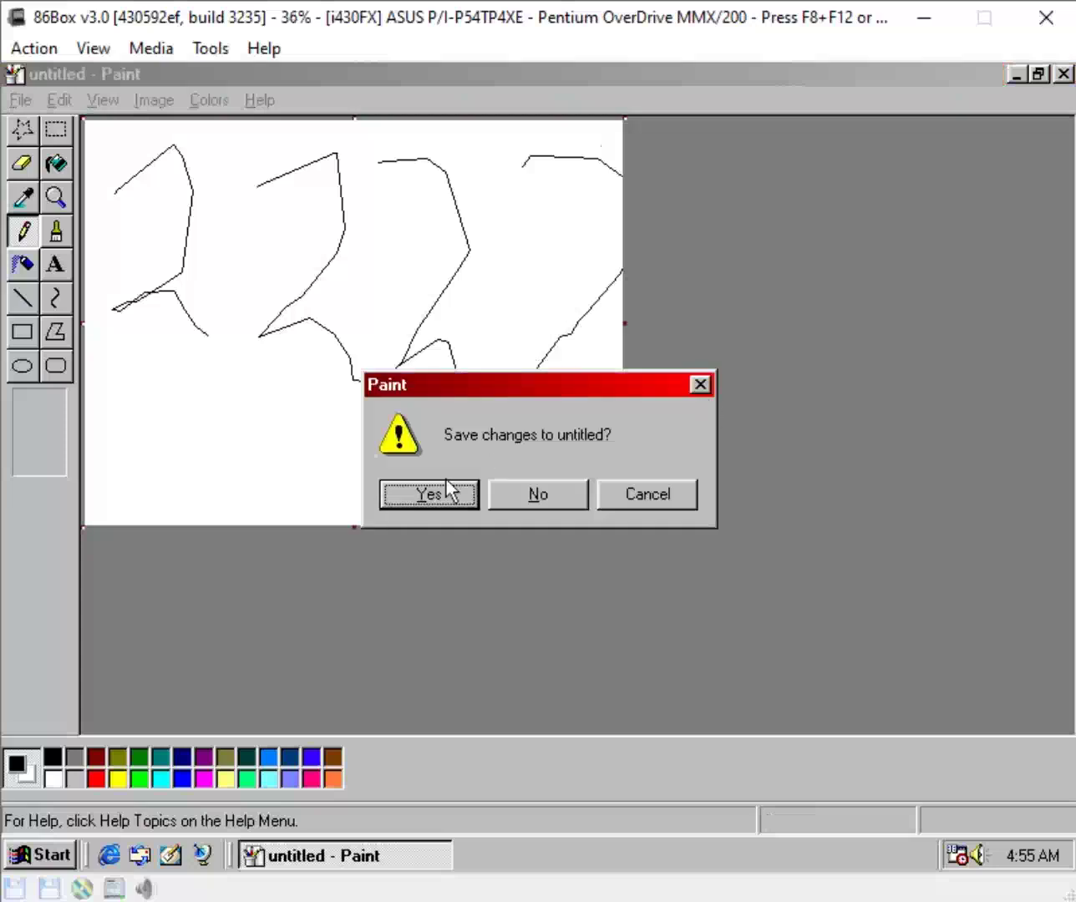
{"action": "left_click", "coordinate": [506, 490]}
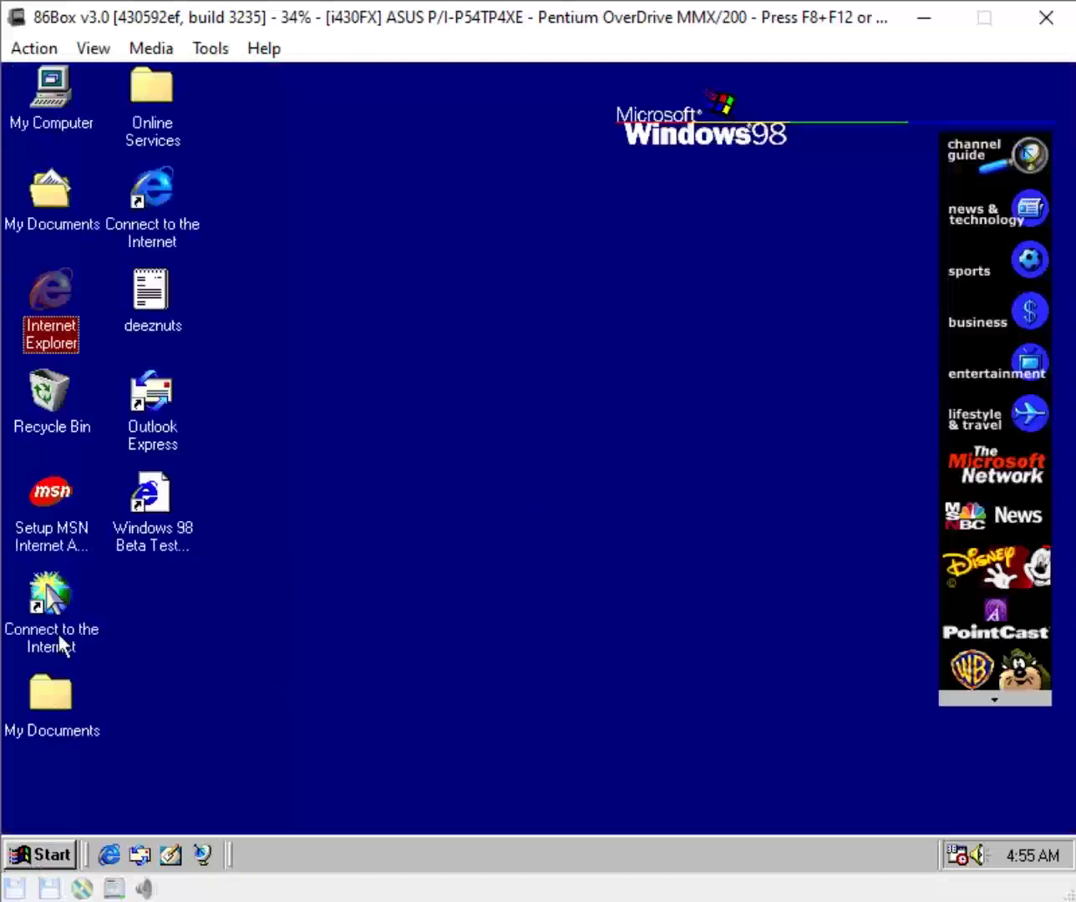
- Open the MS-DOS Prompt from the installed programs and close its window
{"action": "left_click", "coordinate": [33, 860]}
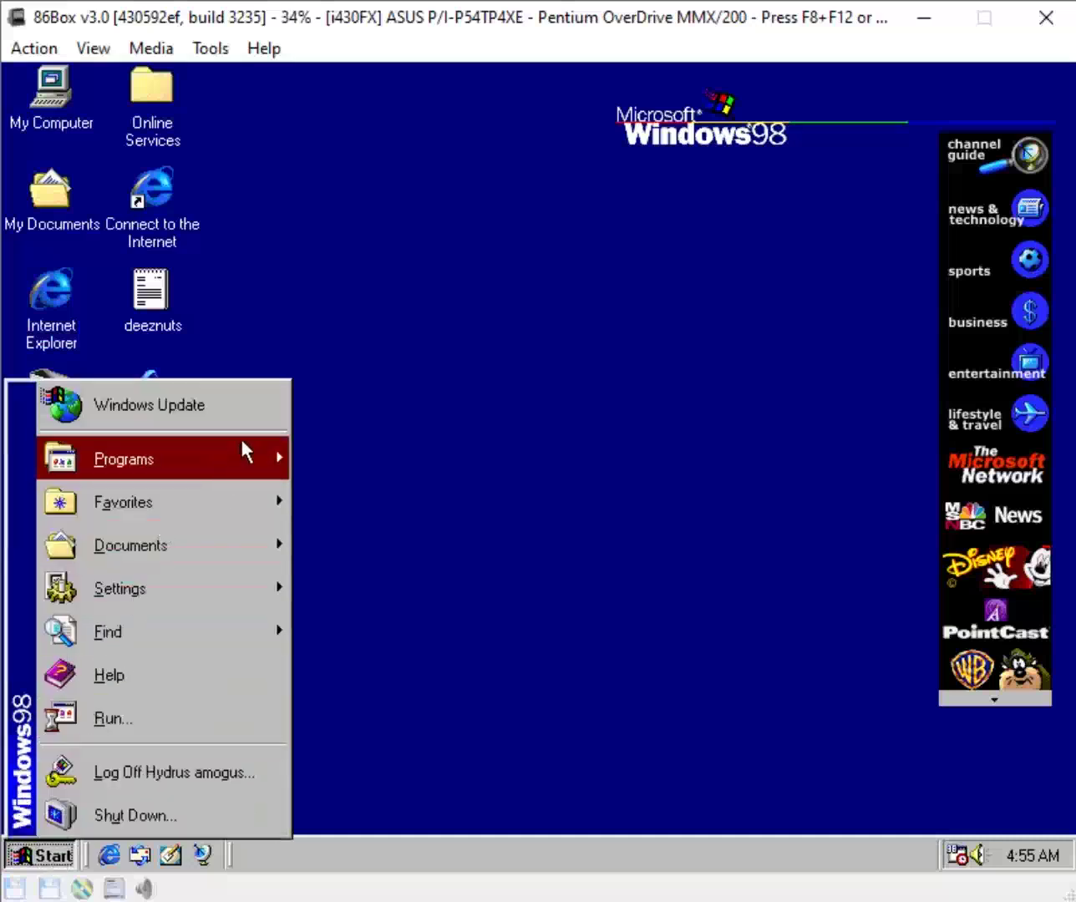
{"action": "mouse_move", "coordinate": [241, 441]}
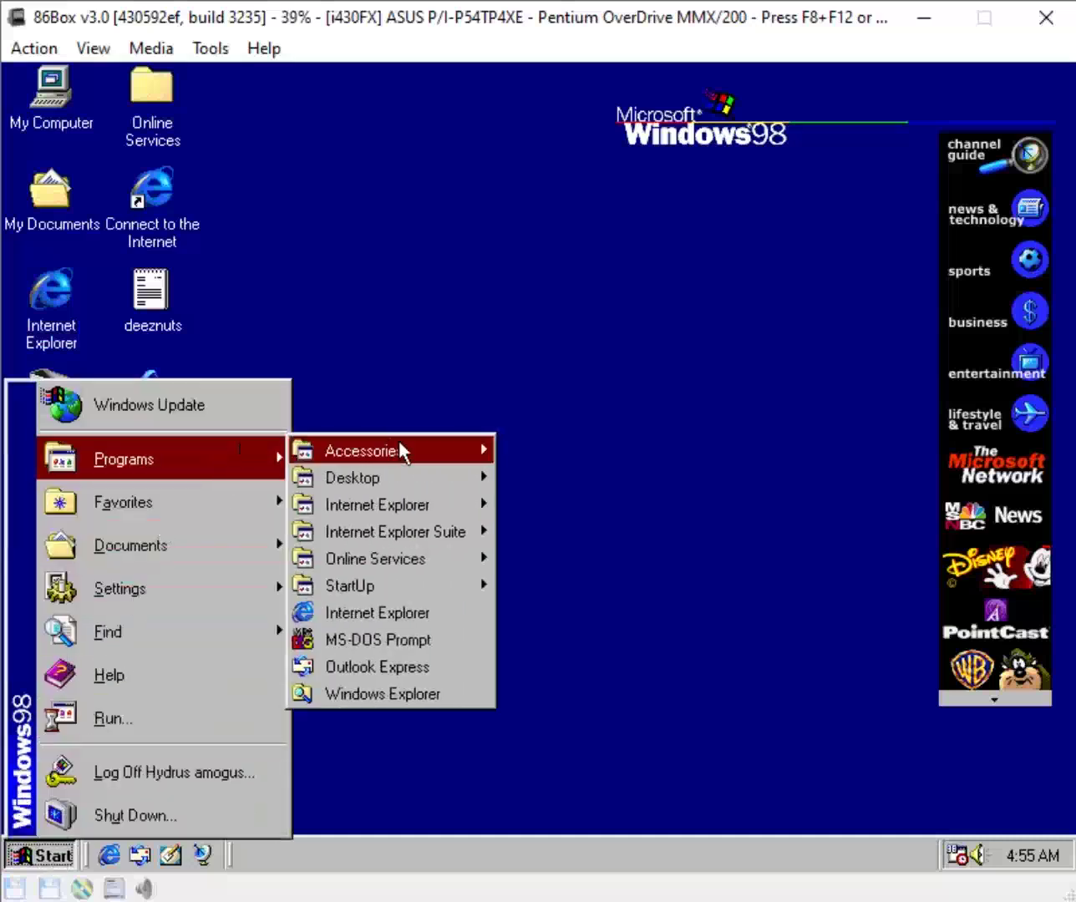
{"action": "left_click", "coordinate": [425, 633]}
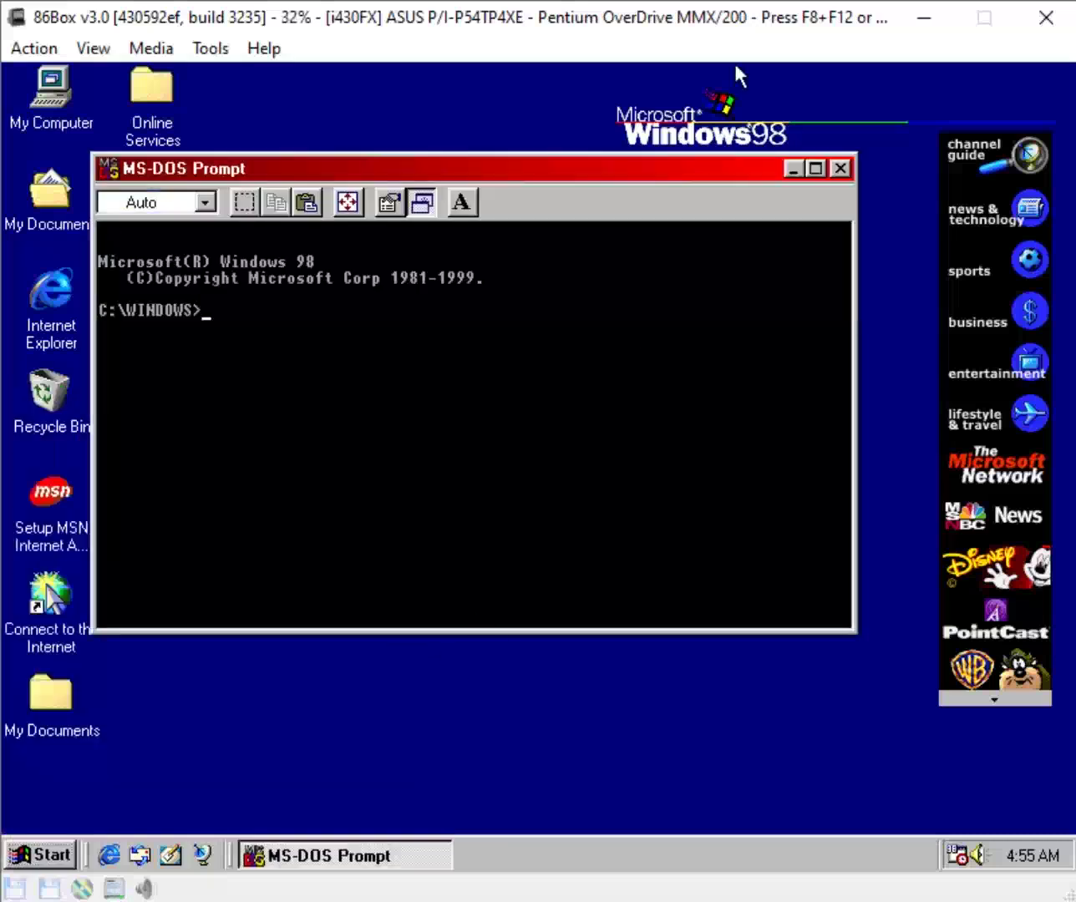
{"action": "left_click", "coordinate": [841, 168]}
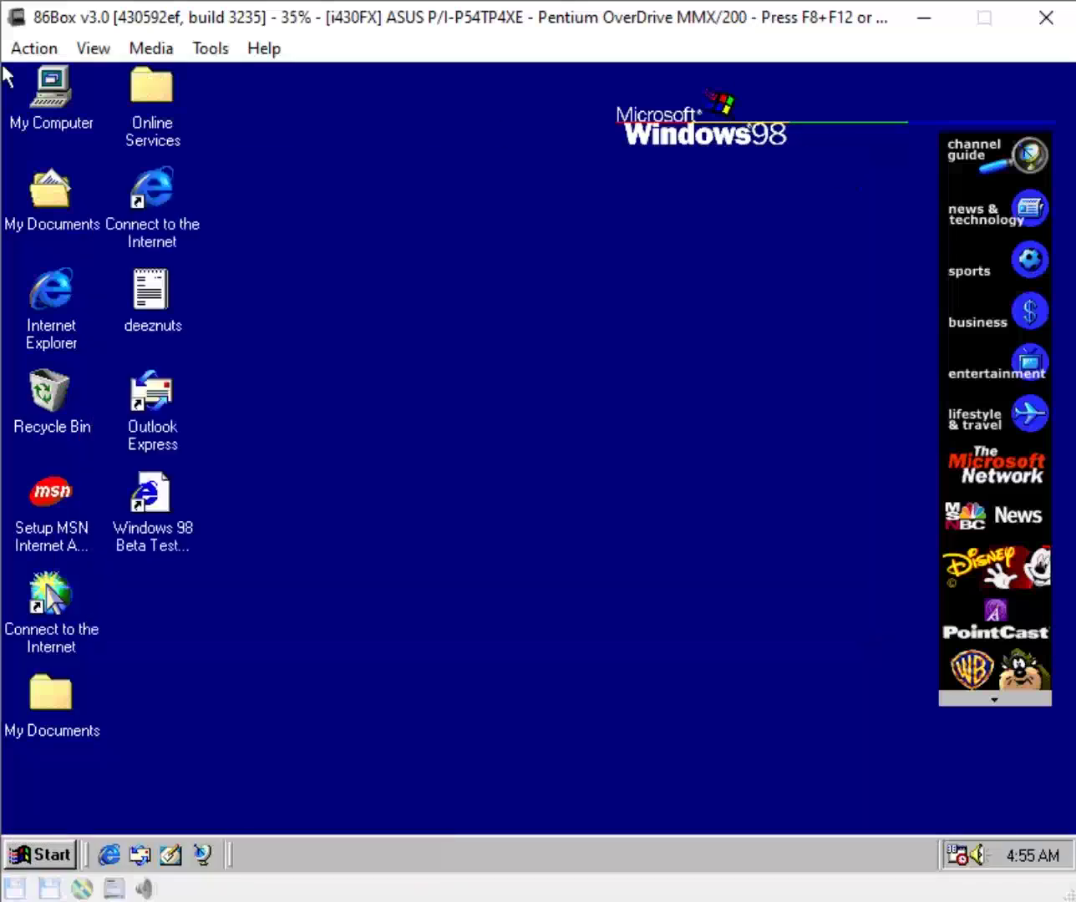
- View the general system properties of My Computer and close the properties window
{"action": "right_click", "coordinate": [72, 89]}
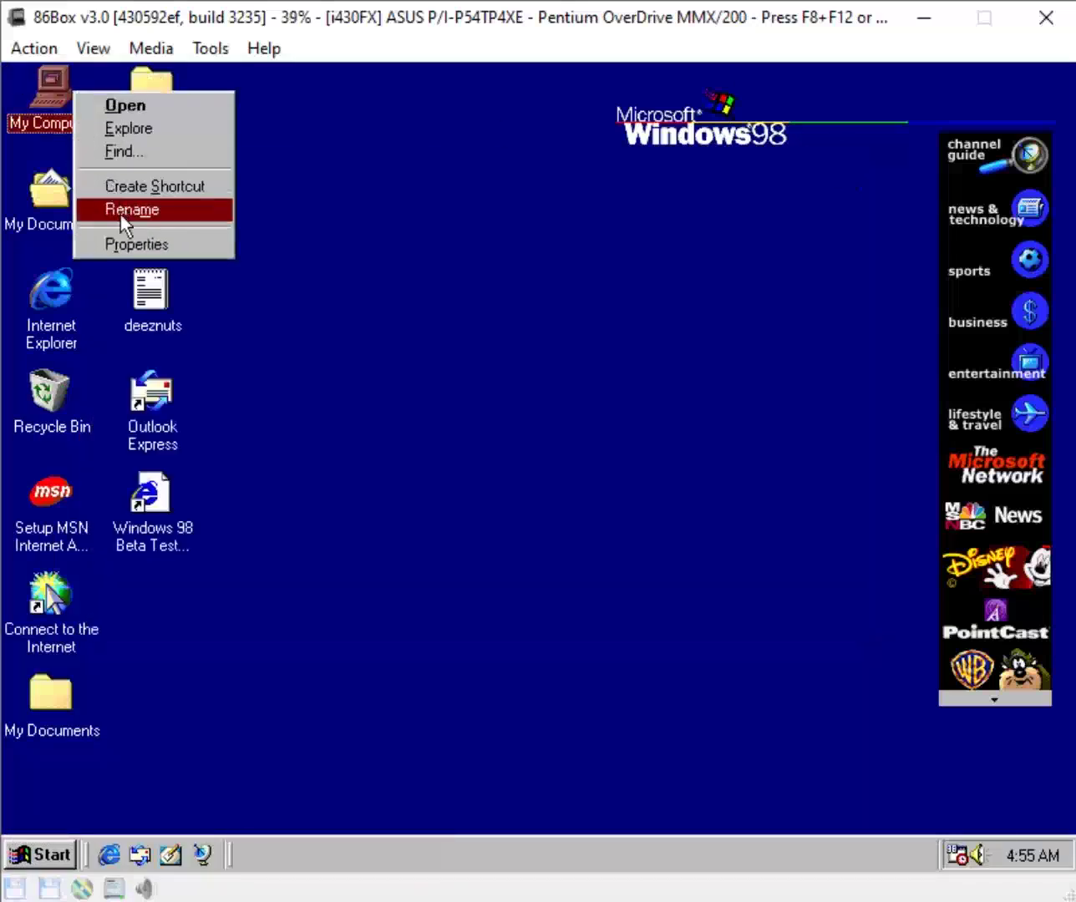
{"action": "left_click", "coordinate": [122, 237]}
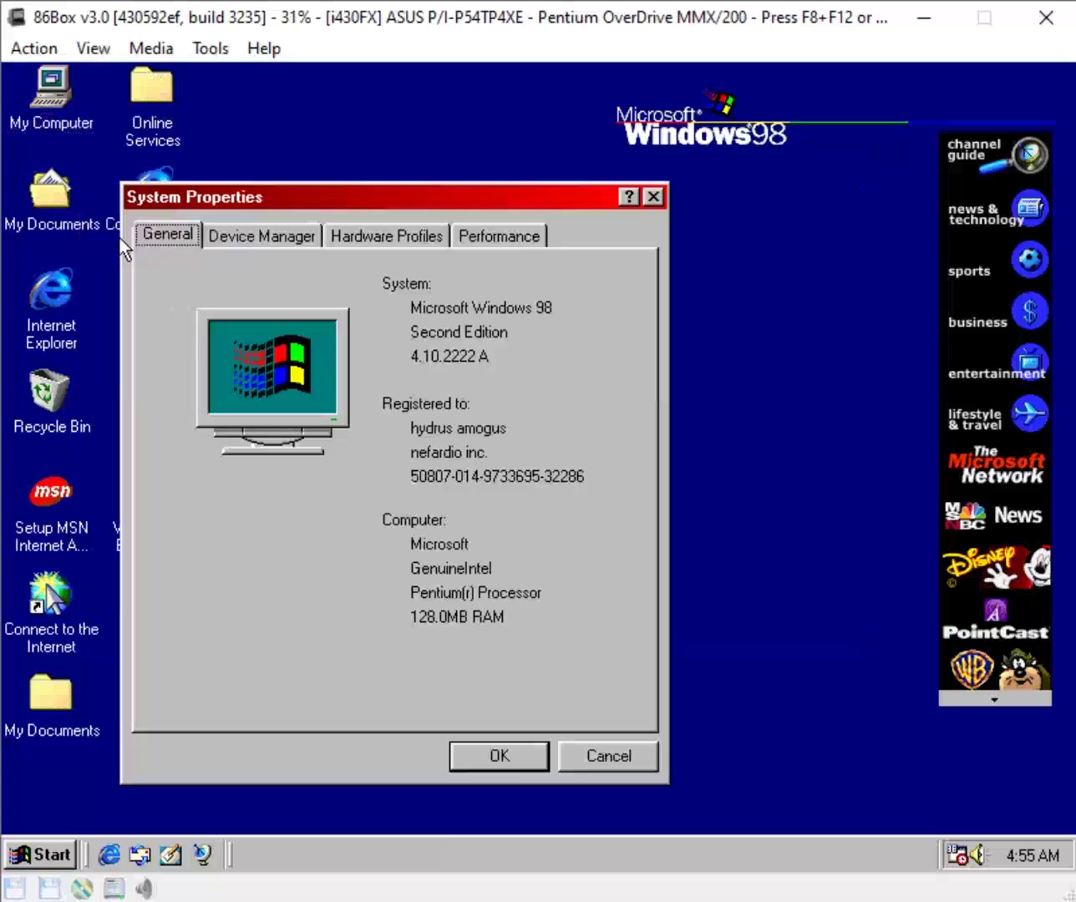
{"action": "left_click", "coordinate": [652, 202]}
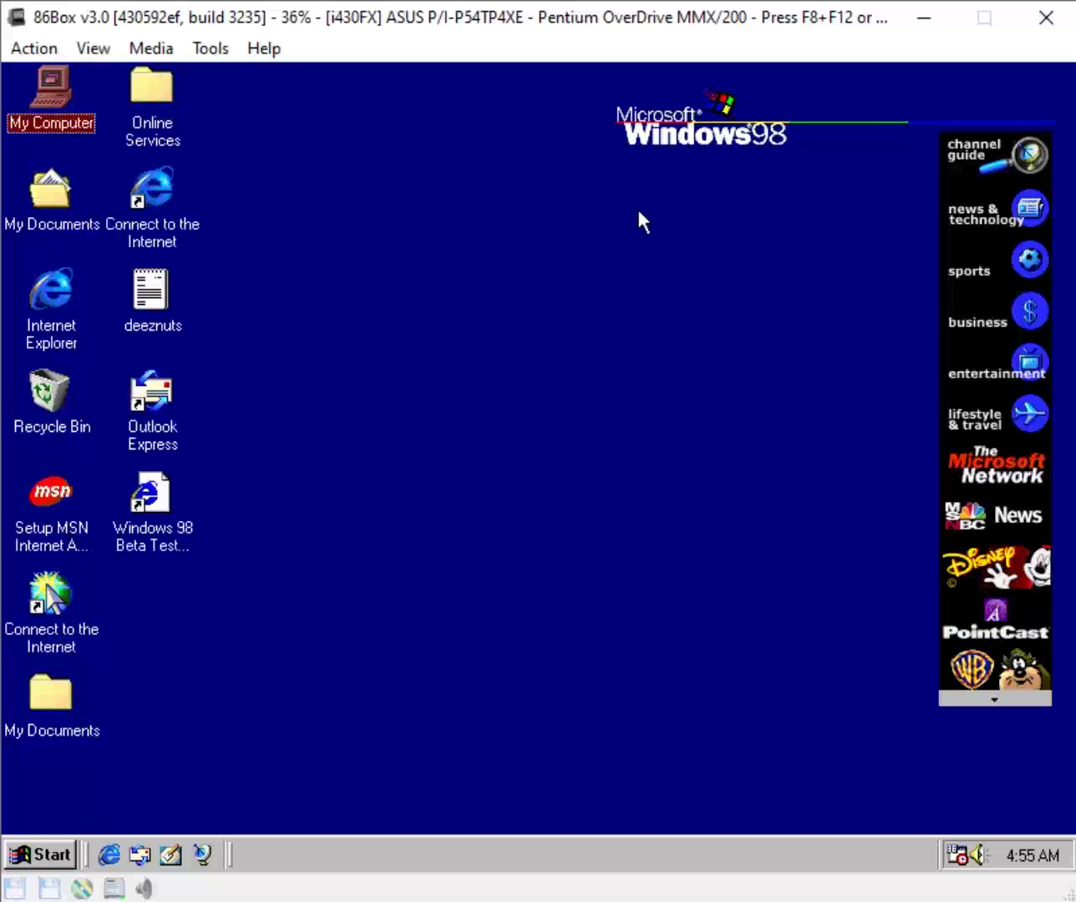
- Compute 69 times 69 in the Calculator accessory and close the calculator
{"action": "left_click", "coordinate": [43, 860]}
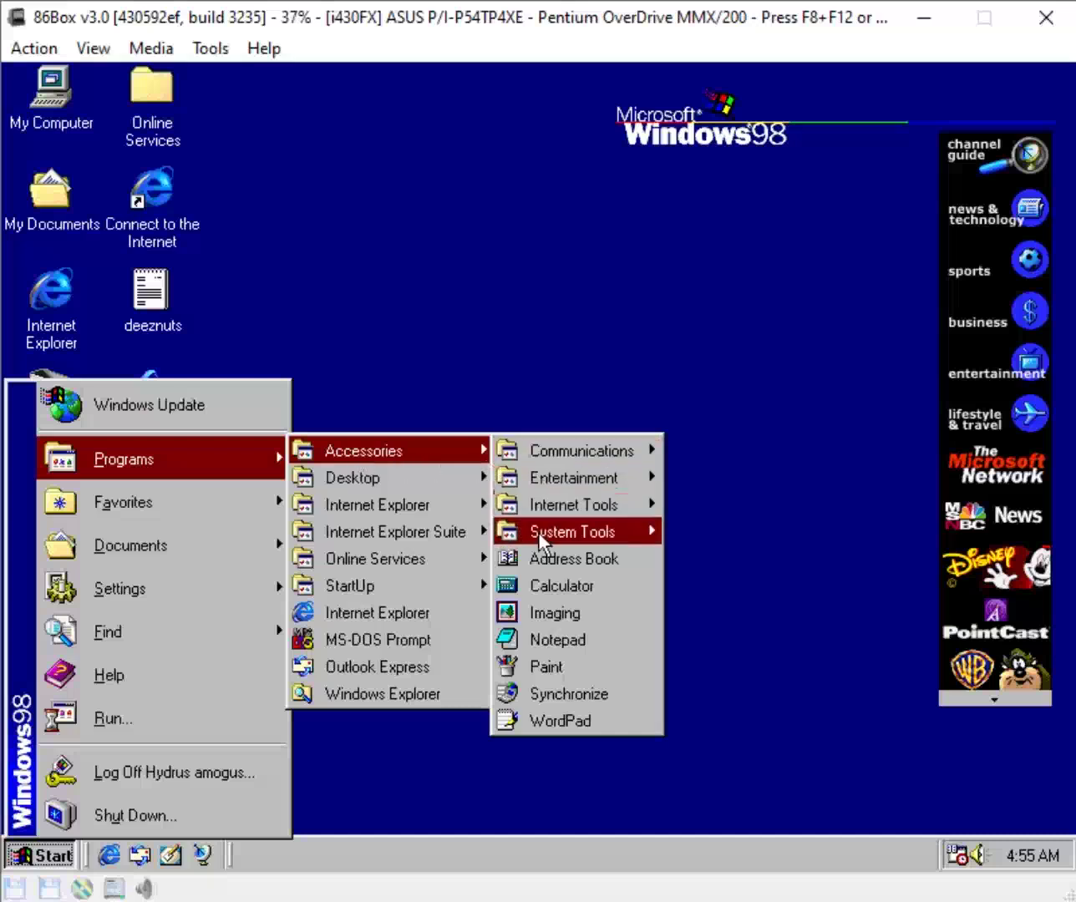
{"action": "left_click", "coordinate": [536, 588]}
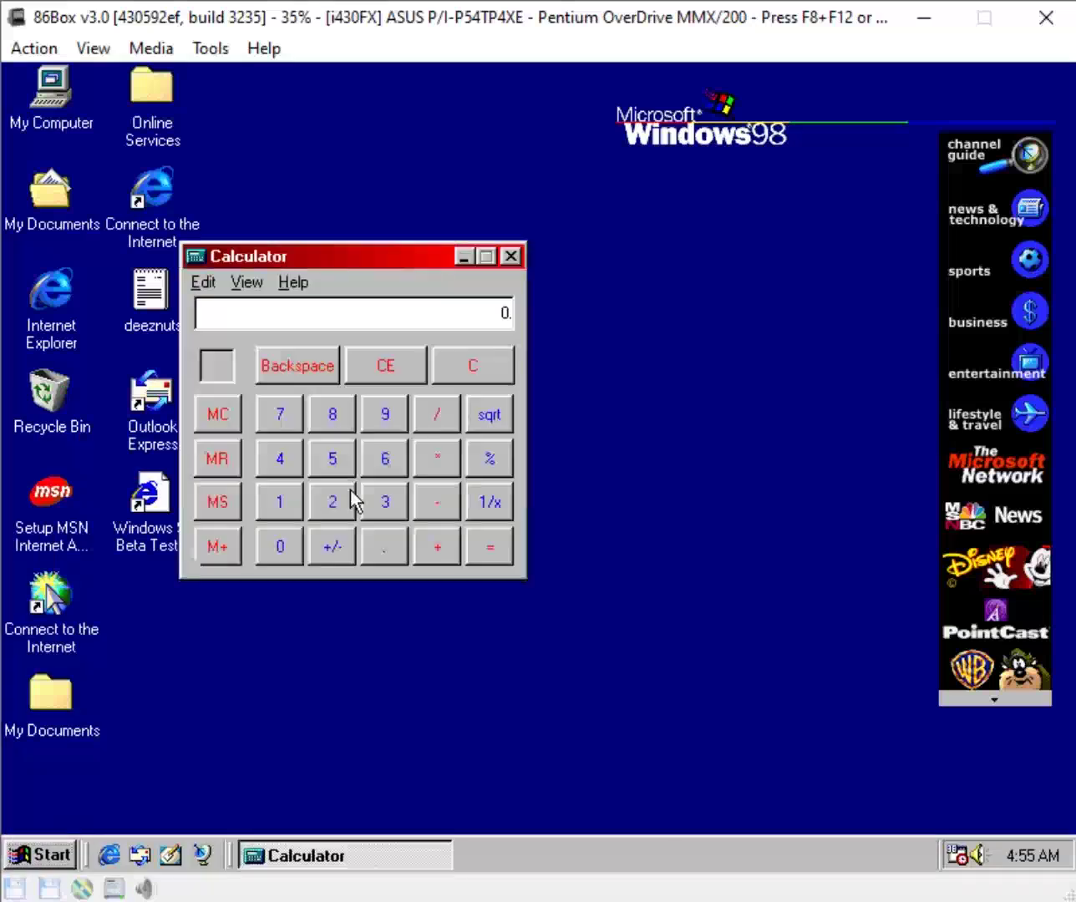
{"action": "left_click", "coordinate": [393, 411]}
{"action": "left_click", "coordinate": [384, 459]}
{"action": "left_click", "coordinate": [390, 413]}
{"action": "left_click", "coordinate": [487, 548]}
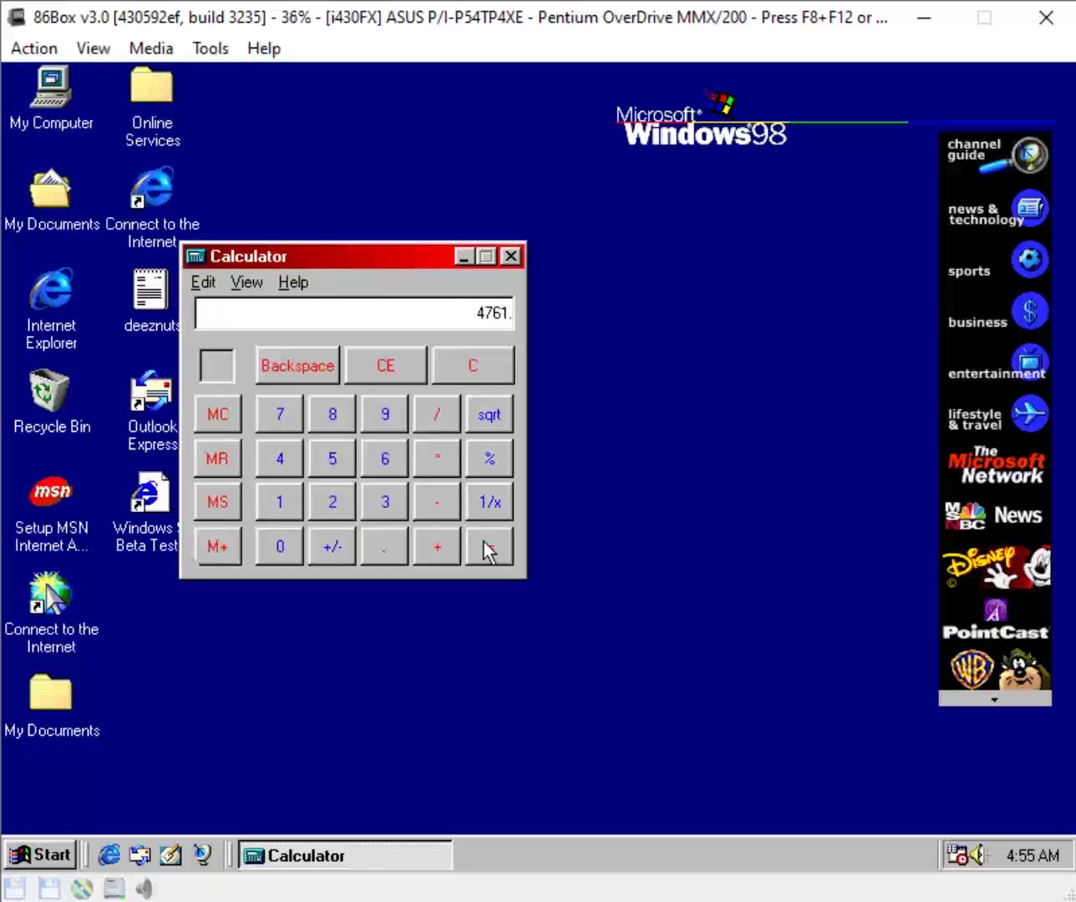
{"action": "left_click", "coordinate": [515, 261]}
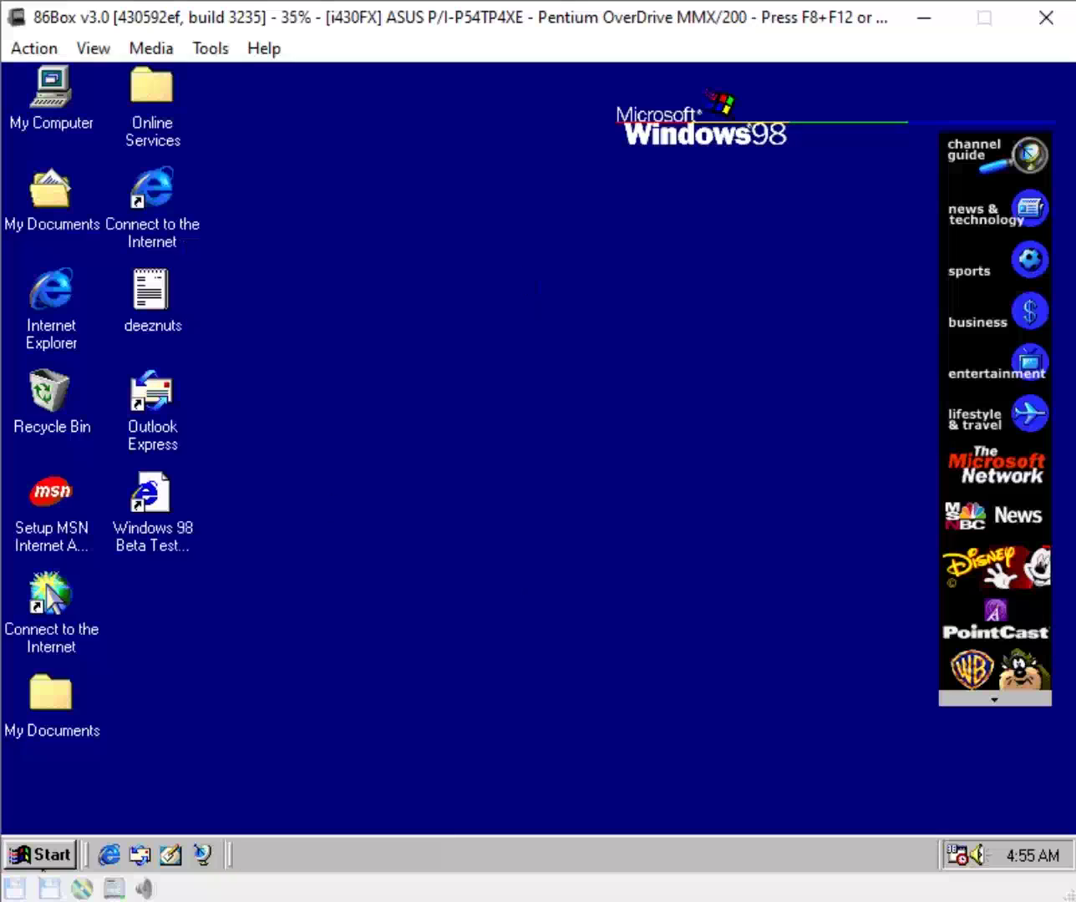
- Launch Outlook Express, accept the mail file migration and cancel the Internet Connection Wizard
{"action": "left_click", "coordinate": [59, 853]}
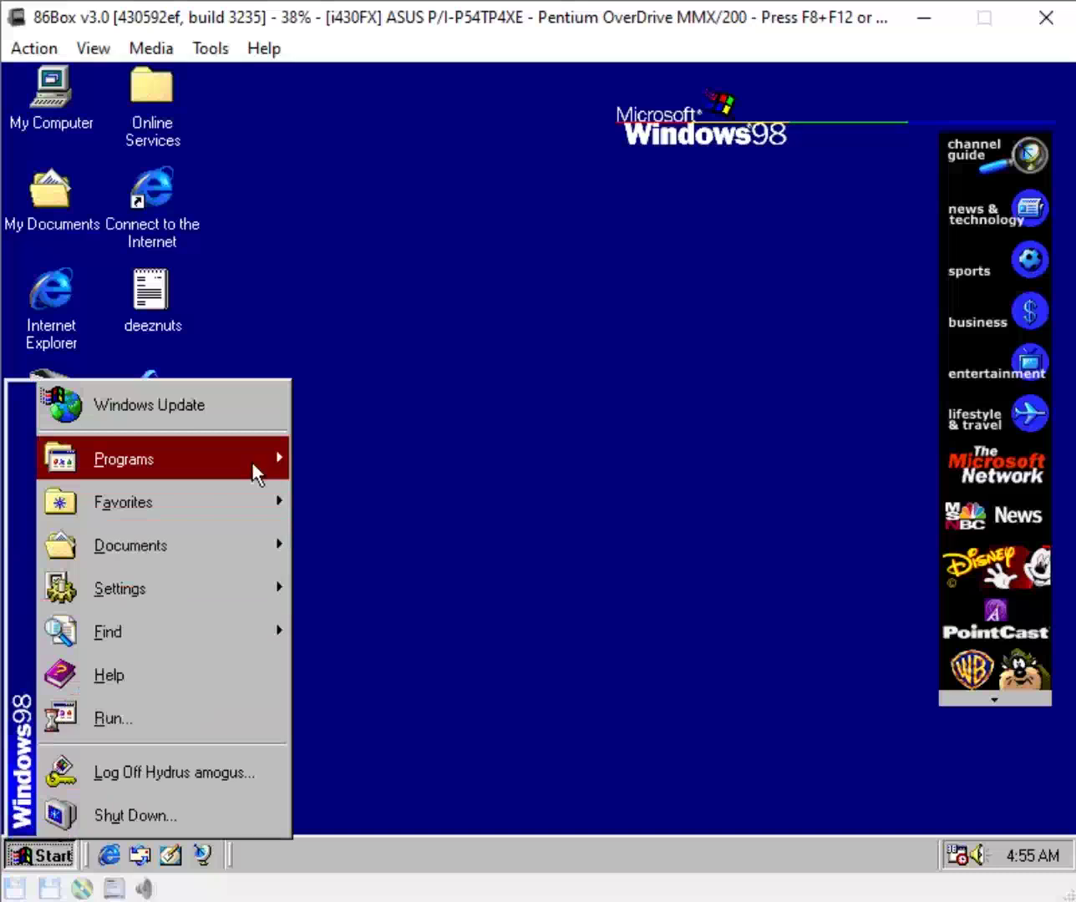
{"action": "mouse_move", "coordinate": [255, 471]}
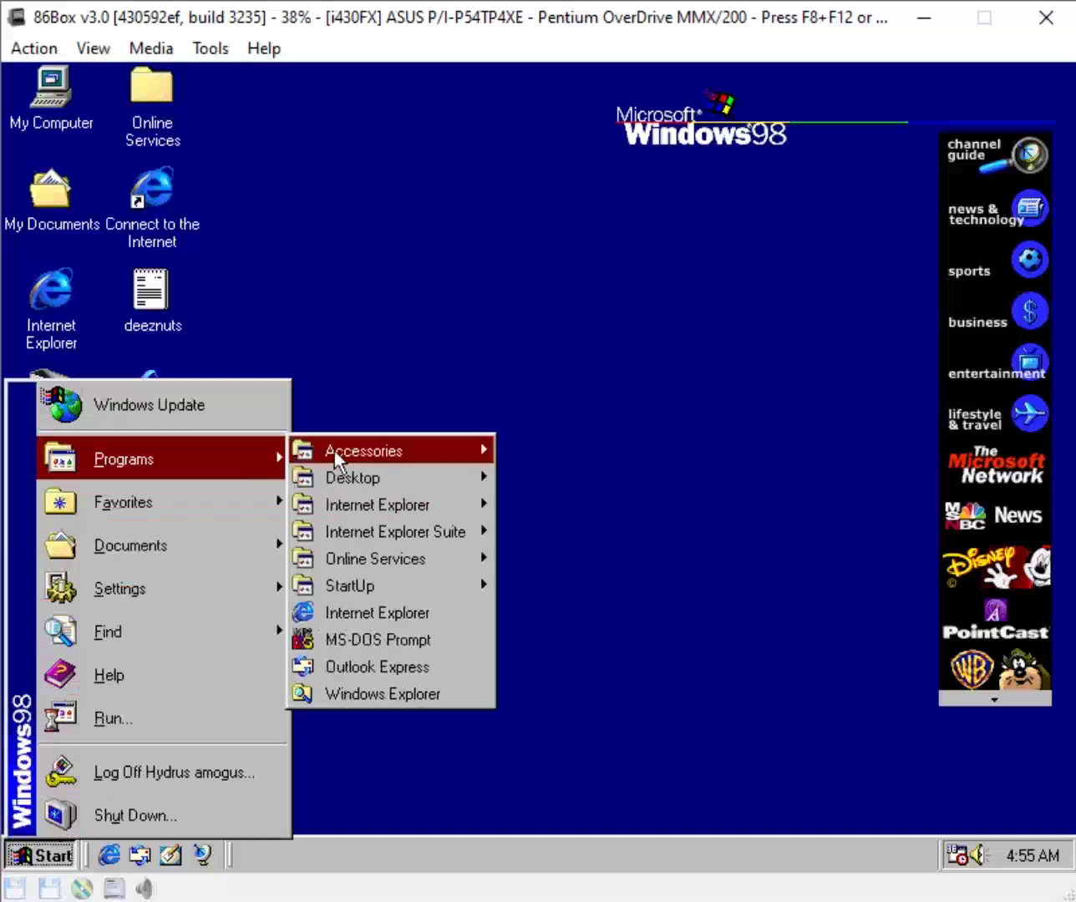
{"action": "left_click", "coordinate": [341, 673]}
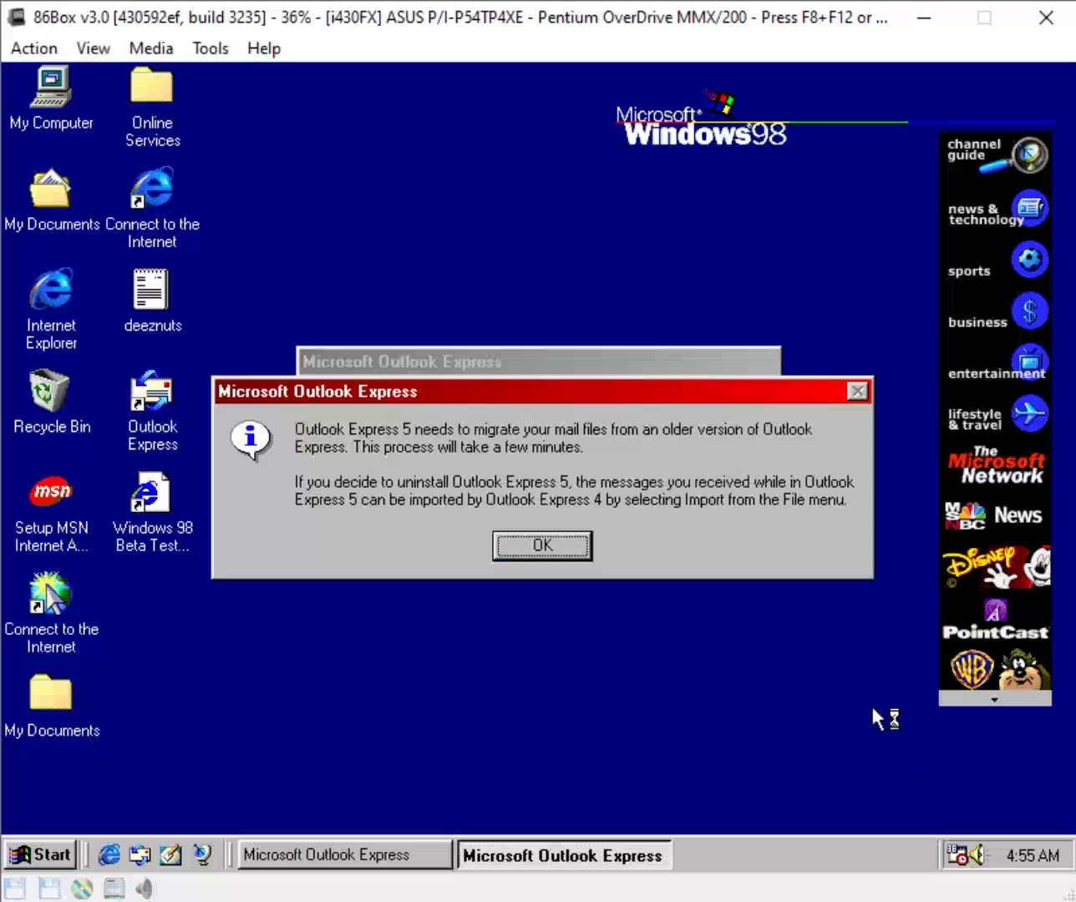
{"action": "left_click", "coordinate": [507, 551]}
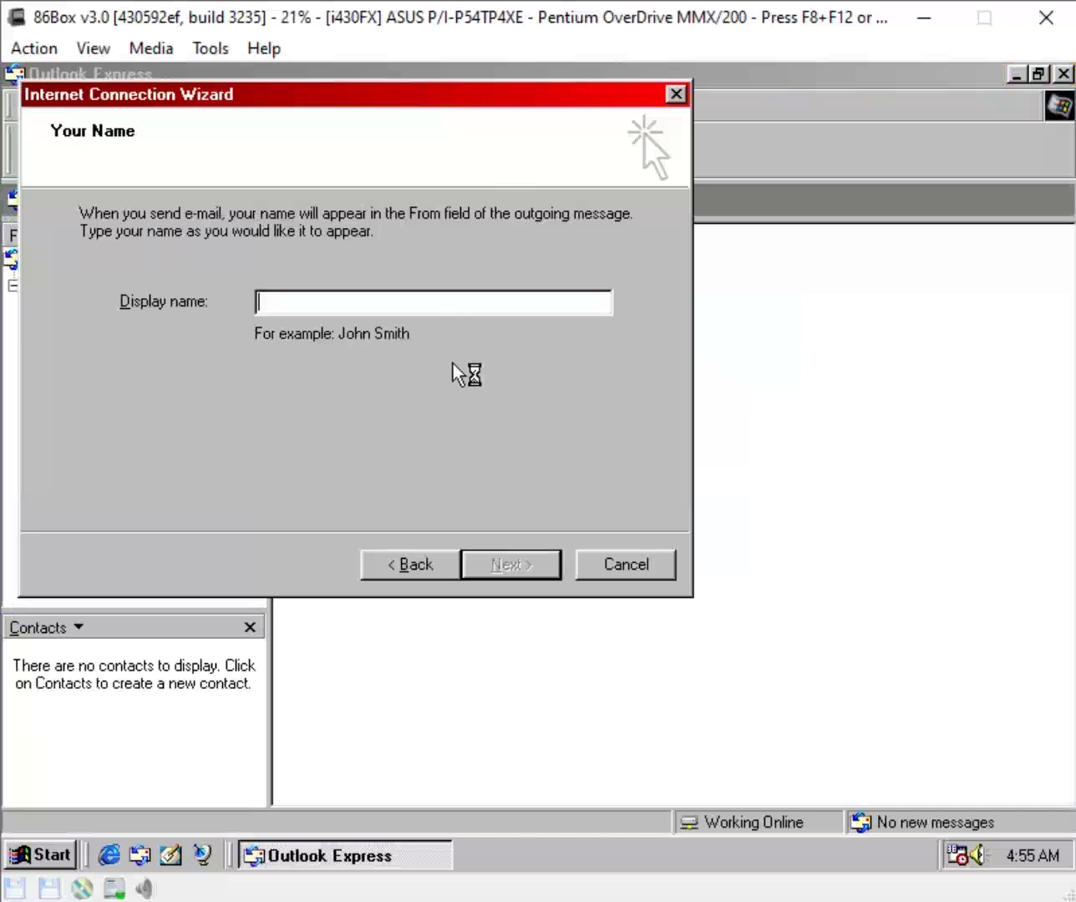
{"action": "left_click", "coordinate": [623, 568]}
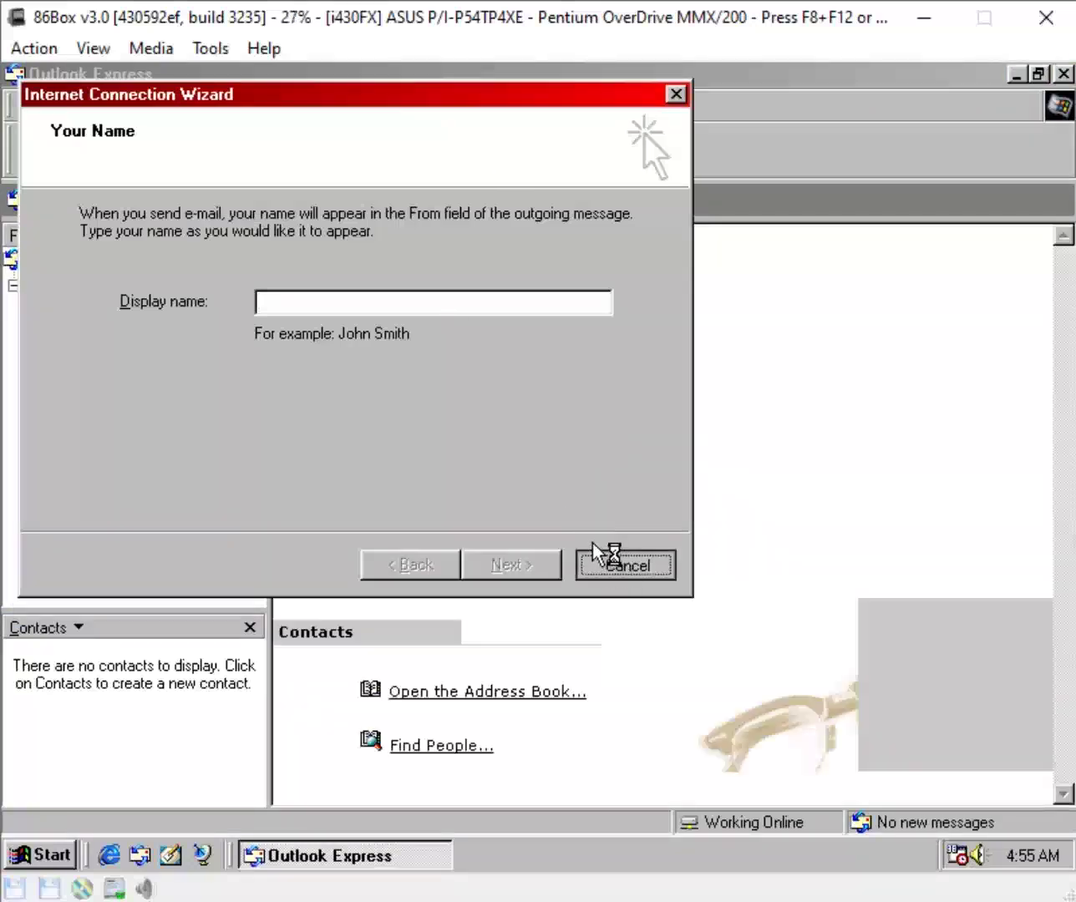
{"action": "left_click", "coordinate": [458, 528]}
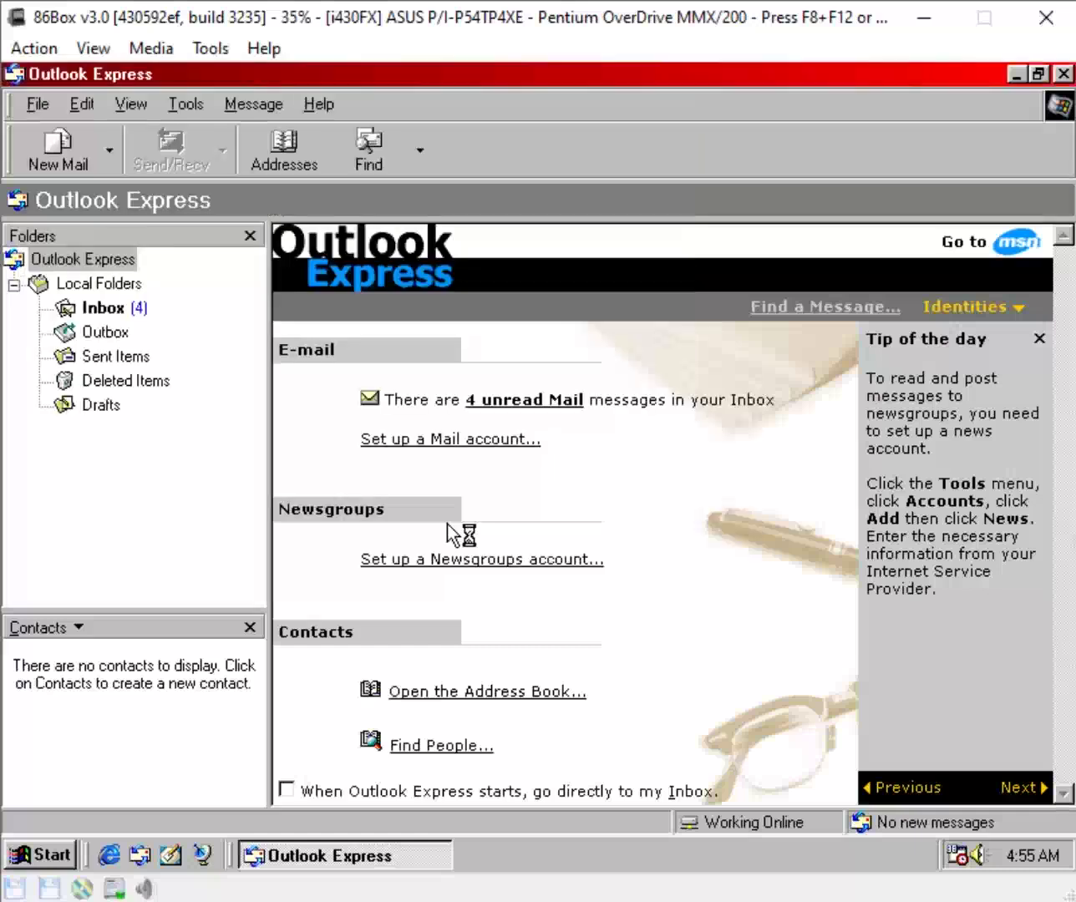
- Check the version information of Outlook Express and close the program
{"action": "left_click", "coordinate": [309, 105]}
{"action": "left_click", "coordinate": [344, 224]}
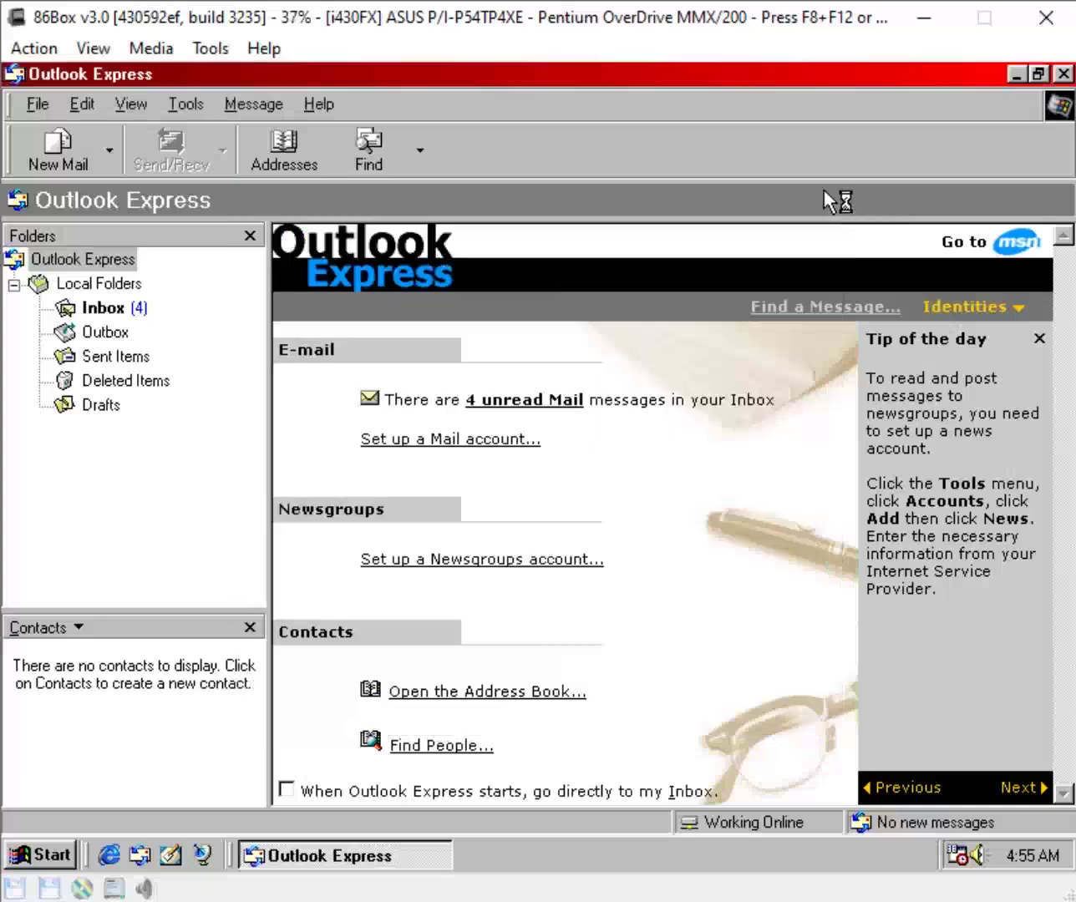
{"action": "left_click", "coordinate": [825, 185]}
{"action": "left_click", "coordinate": [1062, 73]}
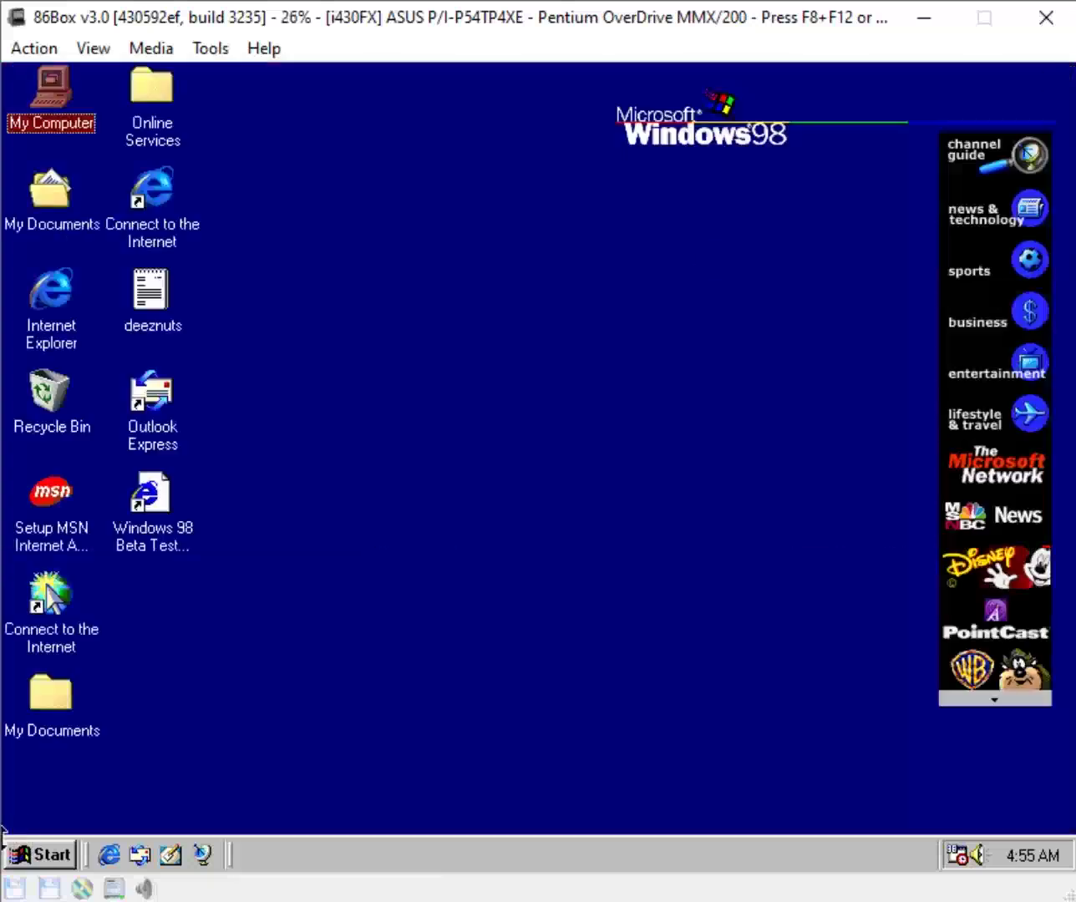
- Launch Drive Converter (FAT32) from the system tools in the accessories
{"action": "left_click", "coordinate": [24, 855]}
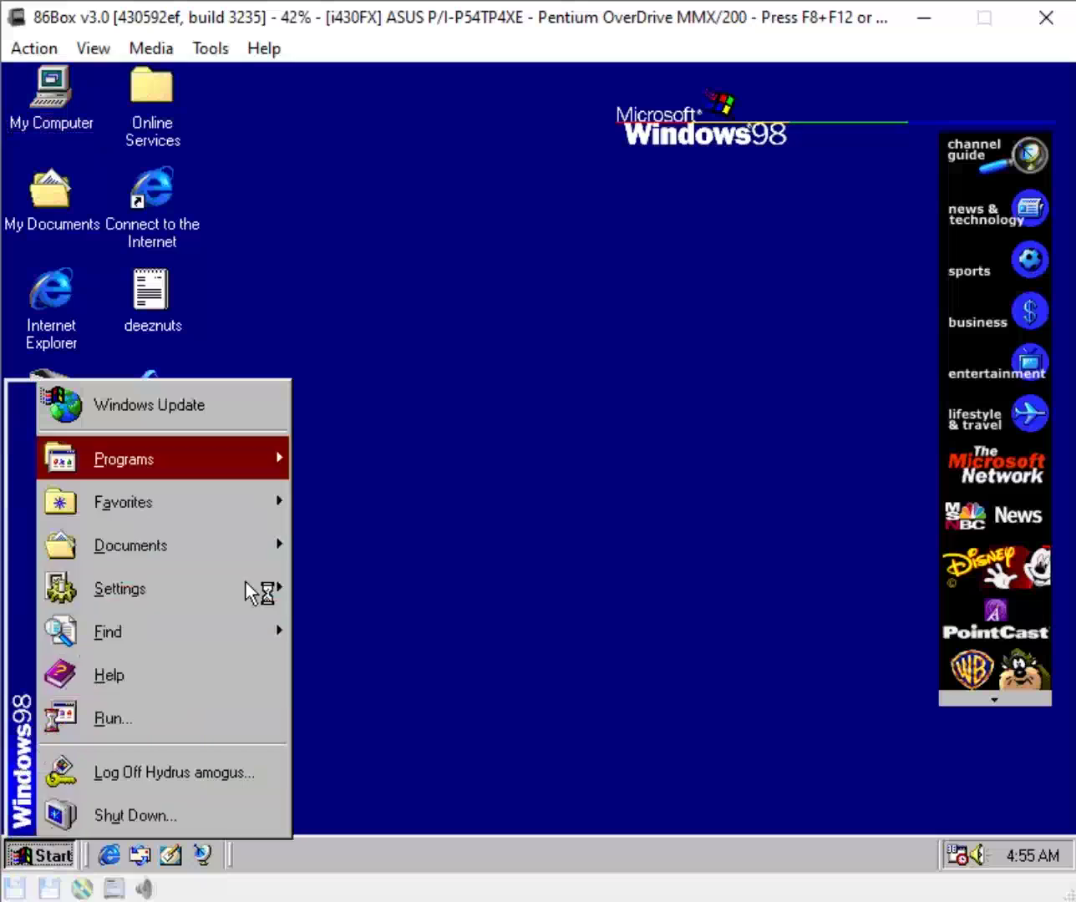
{"action": "mouse_move", "coordinate": [186, 478]}
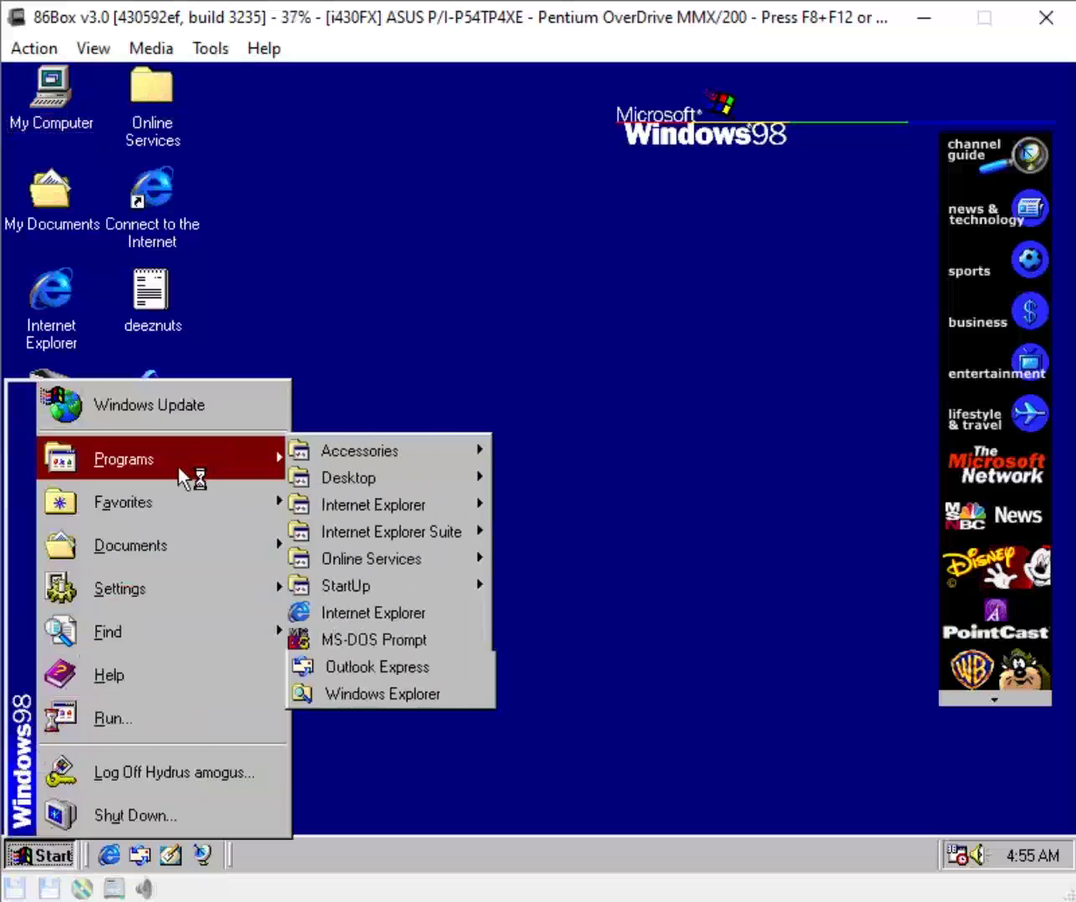
{"action": "mouse_move", "coordinate": [405, 453]}
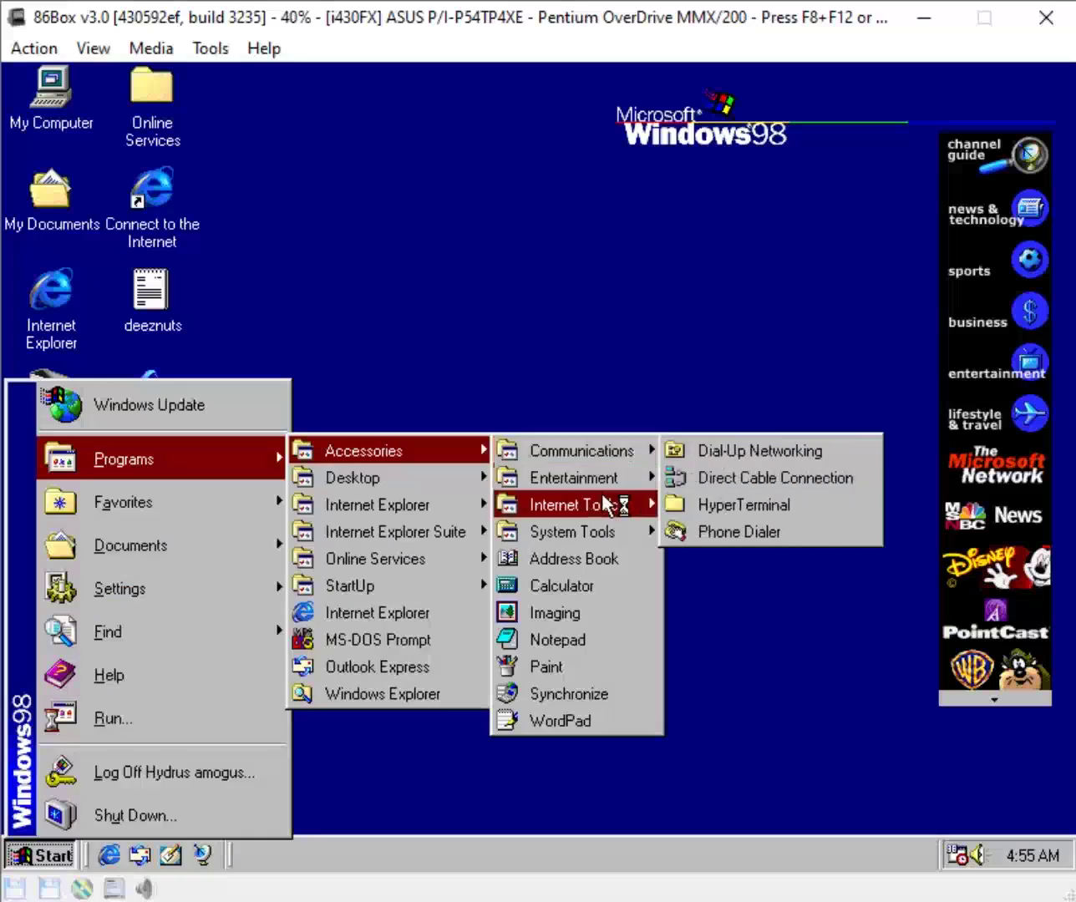
{"action": "mouse_move", "coordinate": [603, 504]}
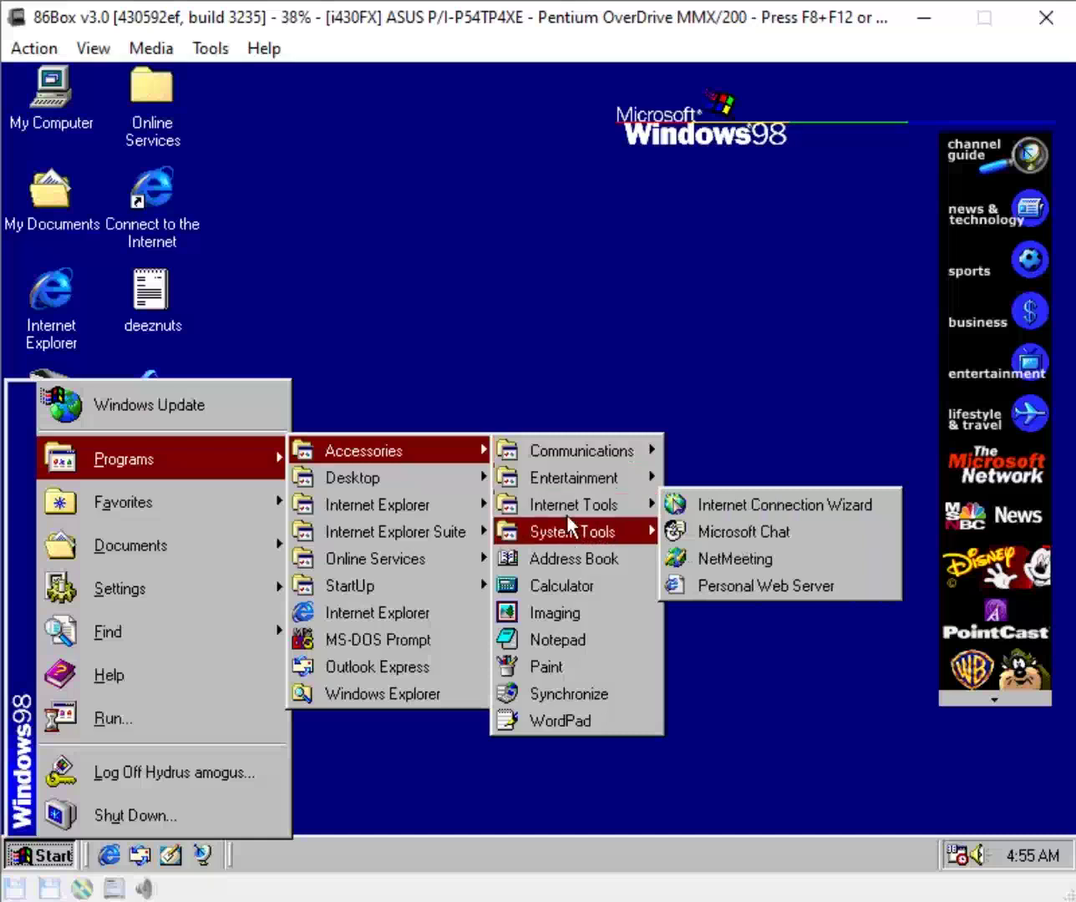
{"action": "mouse_move", "coordinate": [550, 526]}
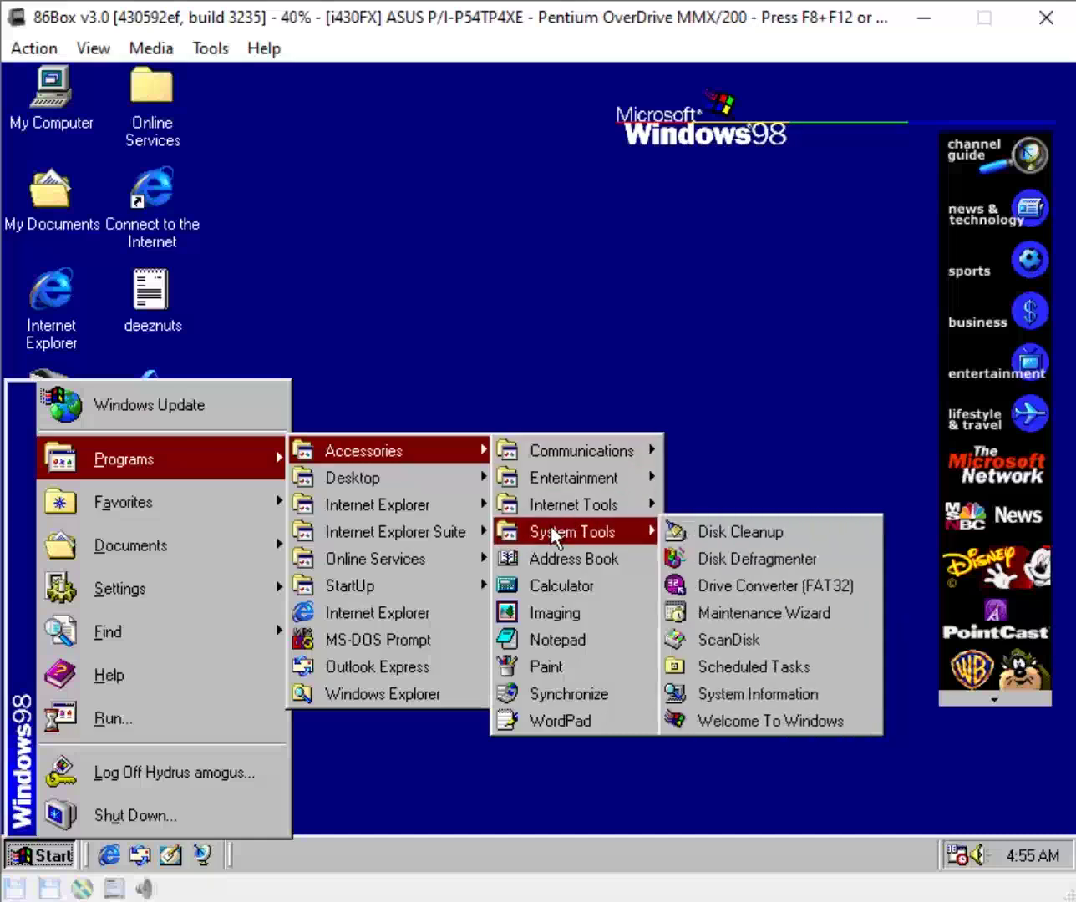
{"action": "left_click", "coordinate": [695, 589]}
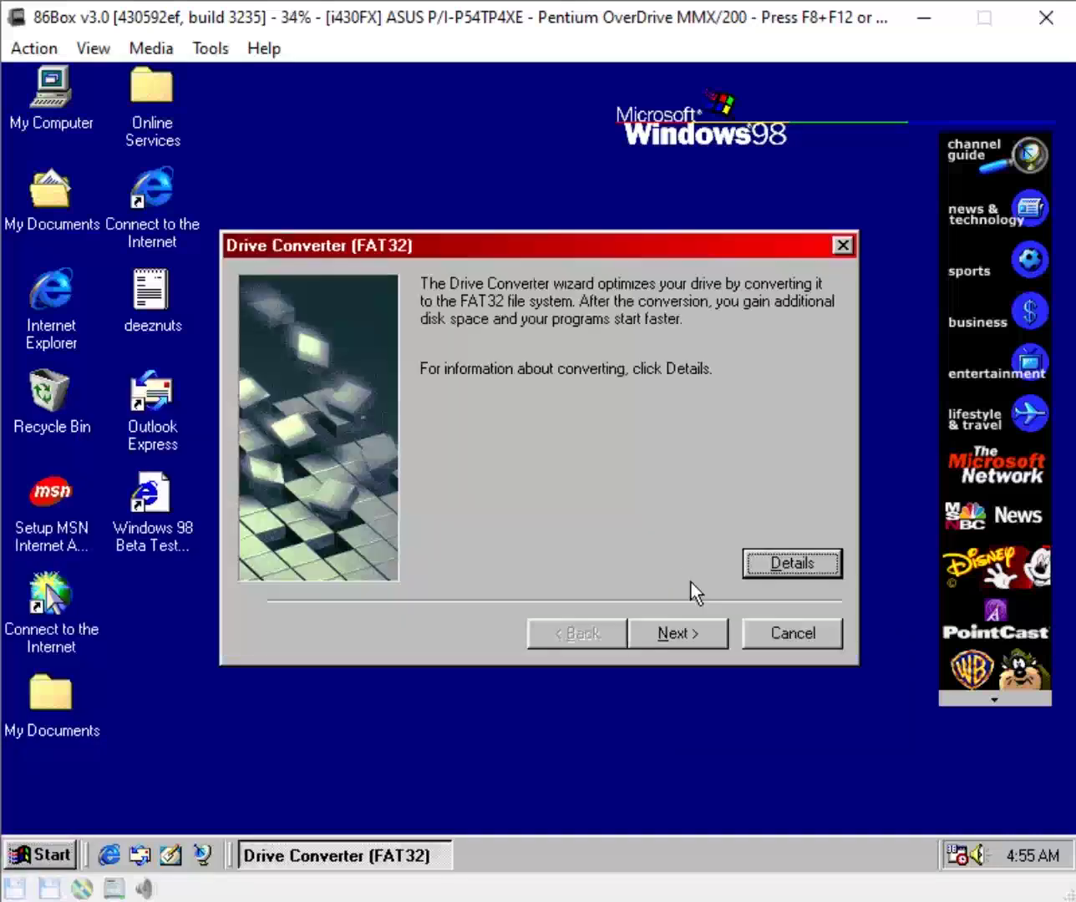
- Convert drive C to FAT32, accepting the compatibility warnings and skipping the backup, and restart the computer to begin the conversion
{"action": "left_click", "coordinate": [723, 633]}
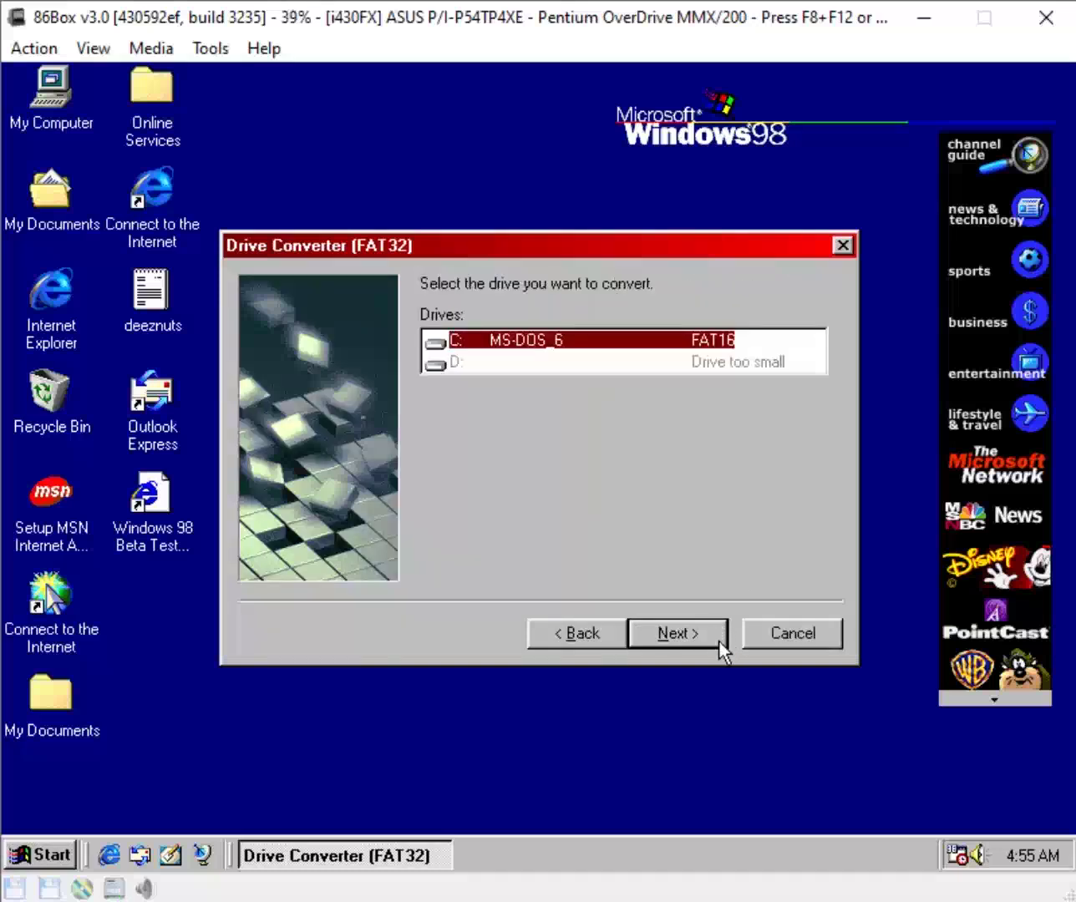
{"action": "left_click", "coordinate": [715, 640]}
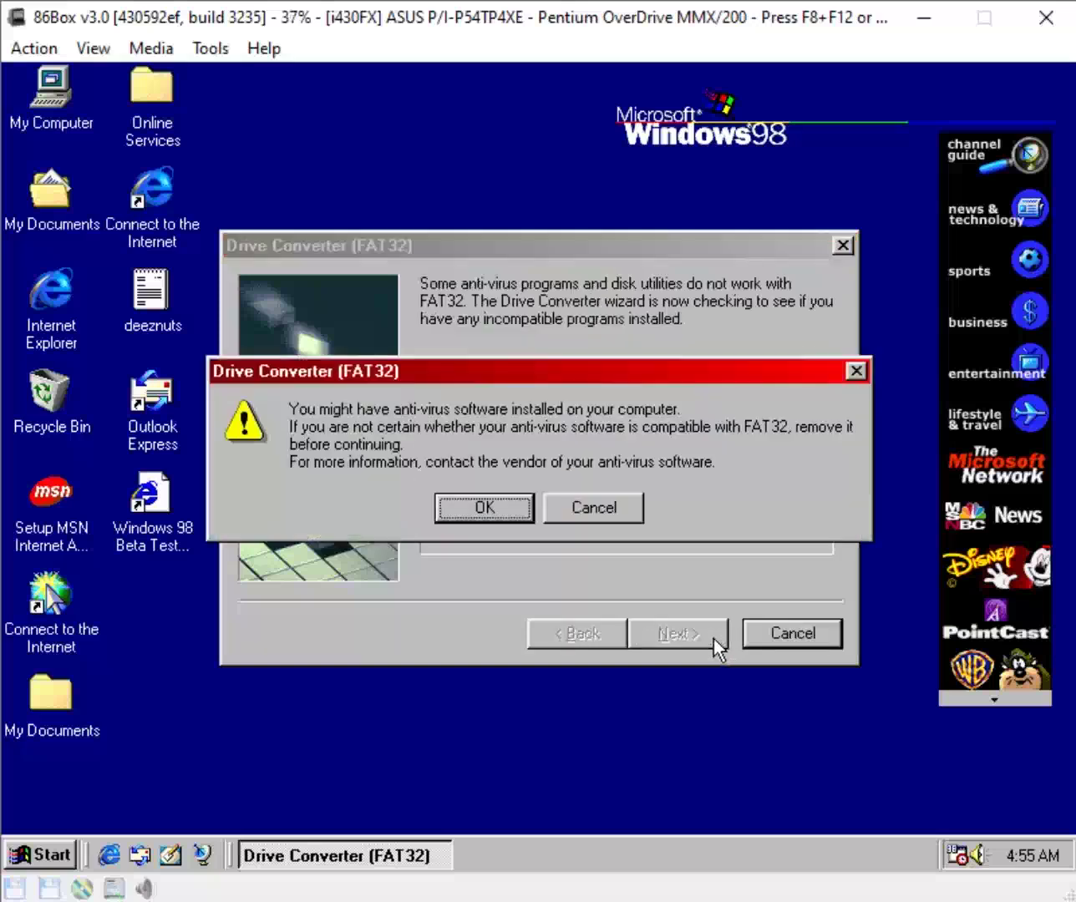
{"action": "left_click", "coordinate": [514, 509]}
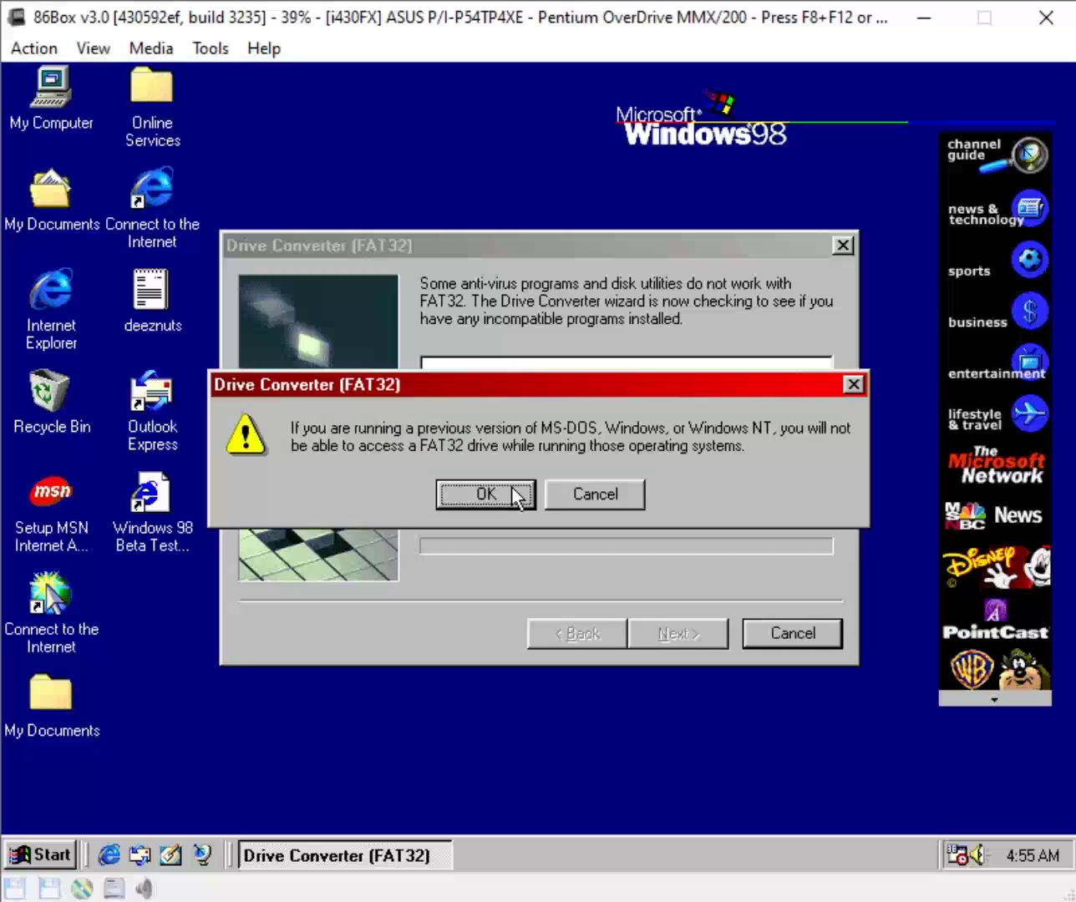
{"action": "left_click", "coordinate": [511, 486]}
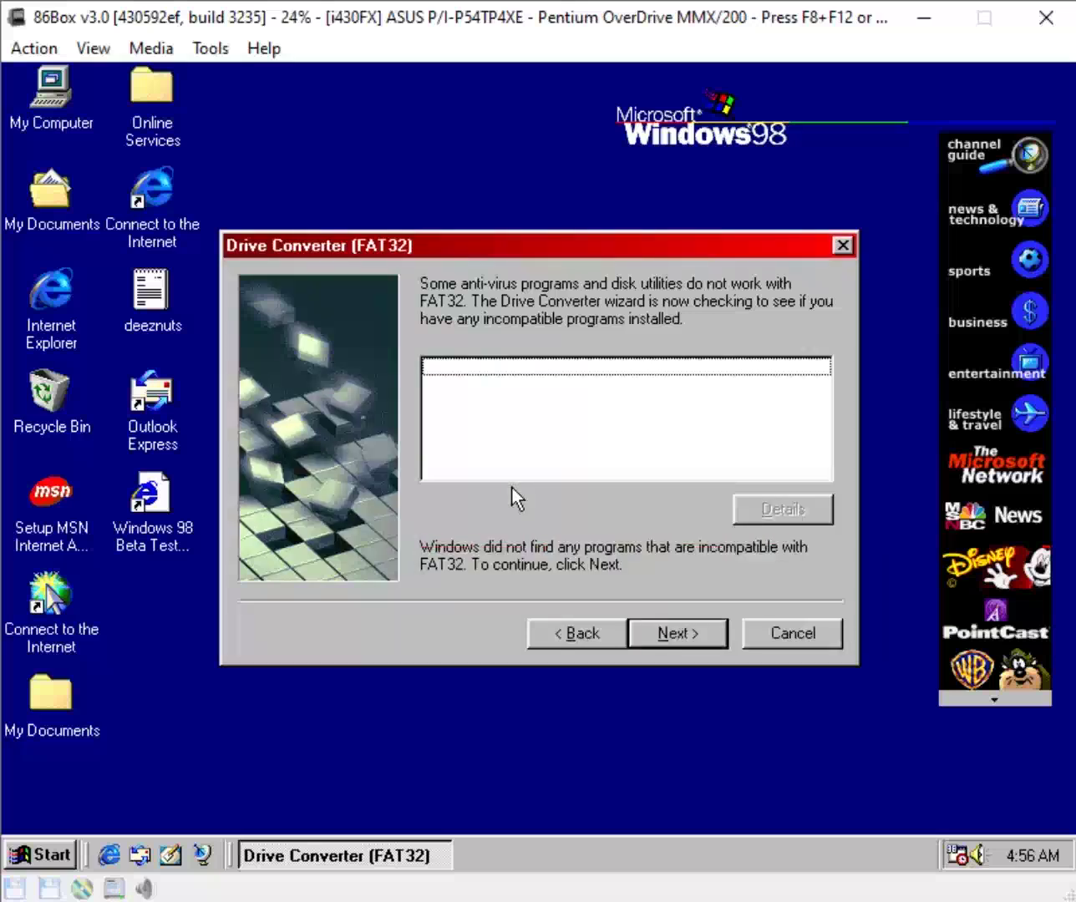
{"action": "left_click", "coordinate": [633, 632]}
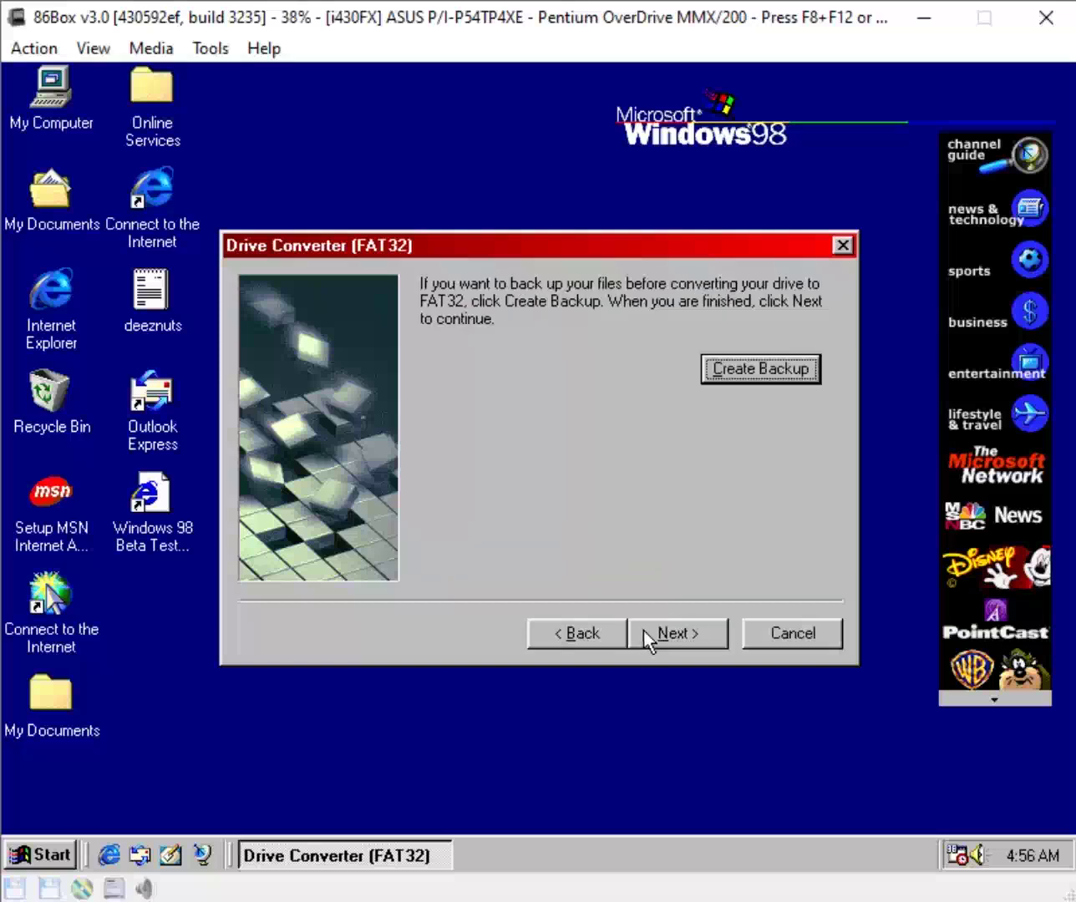
{"action": "left_click", "coordinate": [651, 637]}
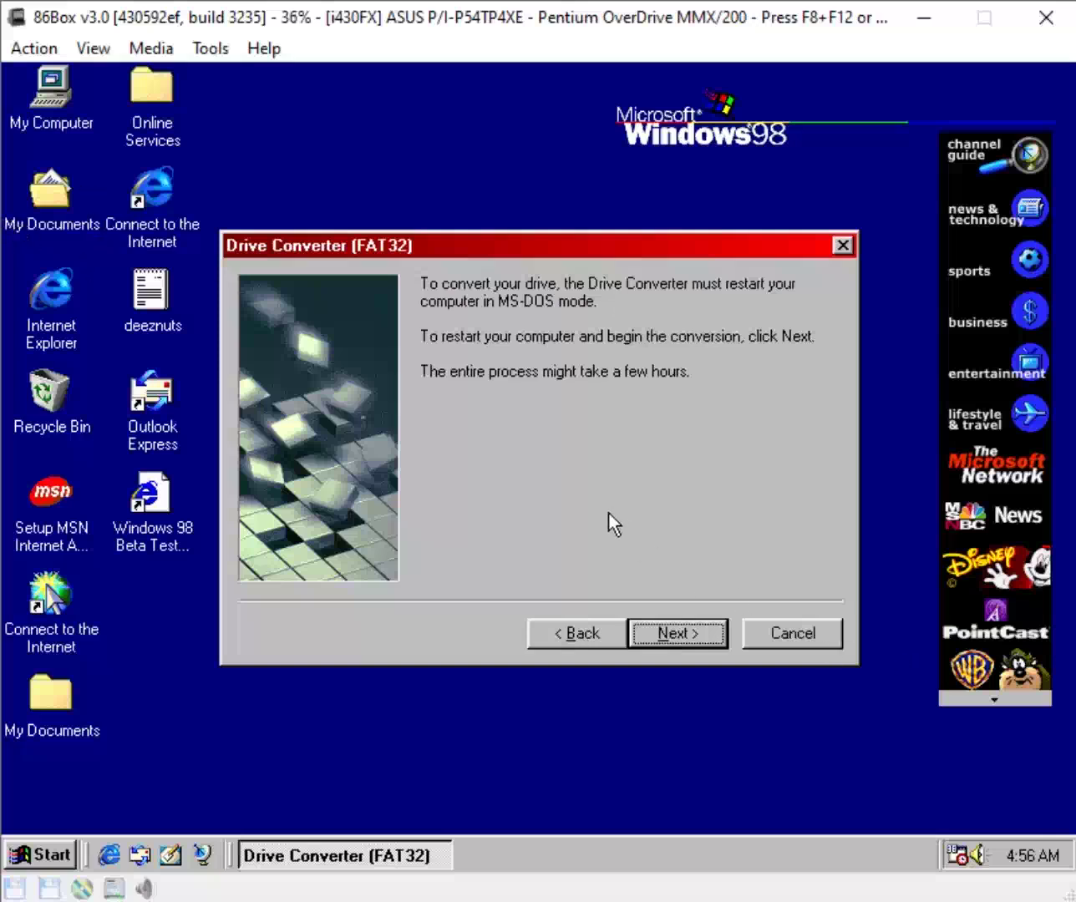
{"action": "left_click", "coordinate": [33, 854]}
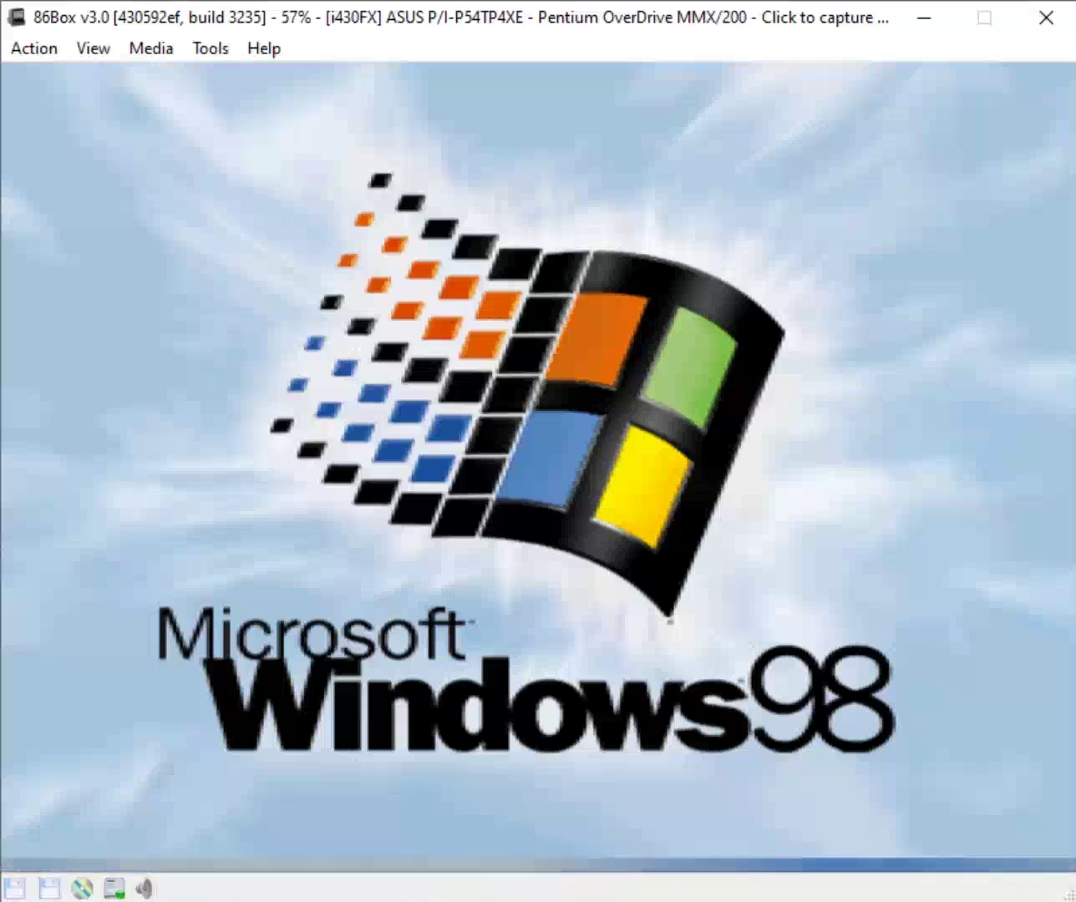
- Close the Welcome to Windows 98 window after startup and bring the drive C defragmentation window to the front
{"action": "key", "text": "Escape"}
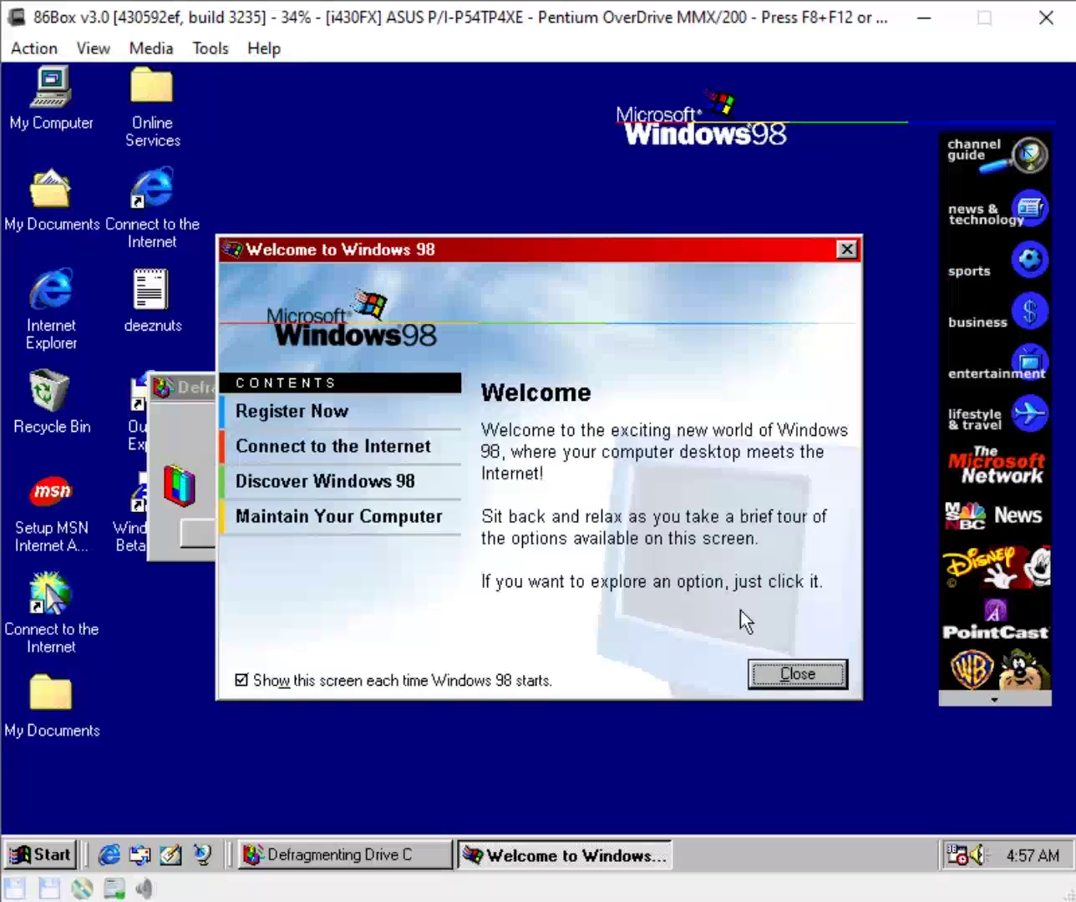
{"action": "left_click", "coordinate": [804, 685]}
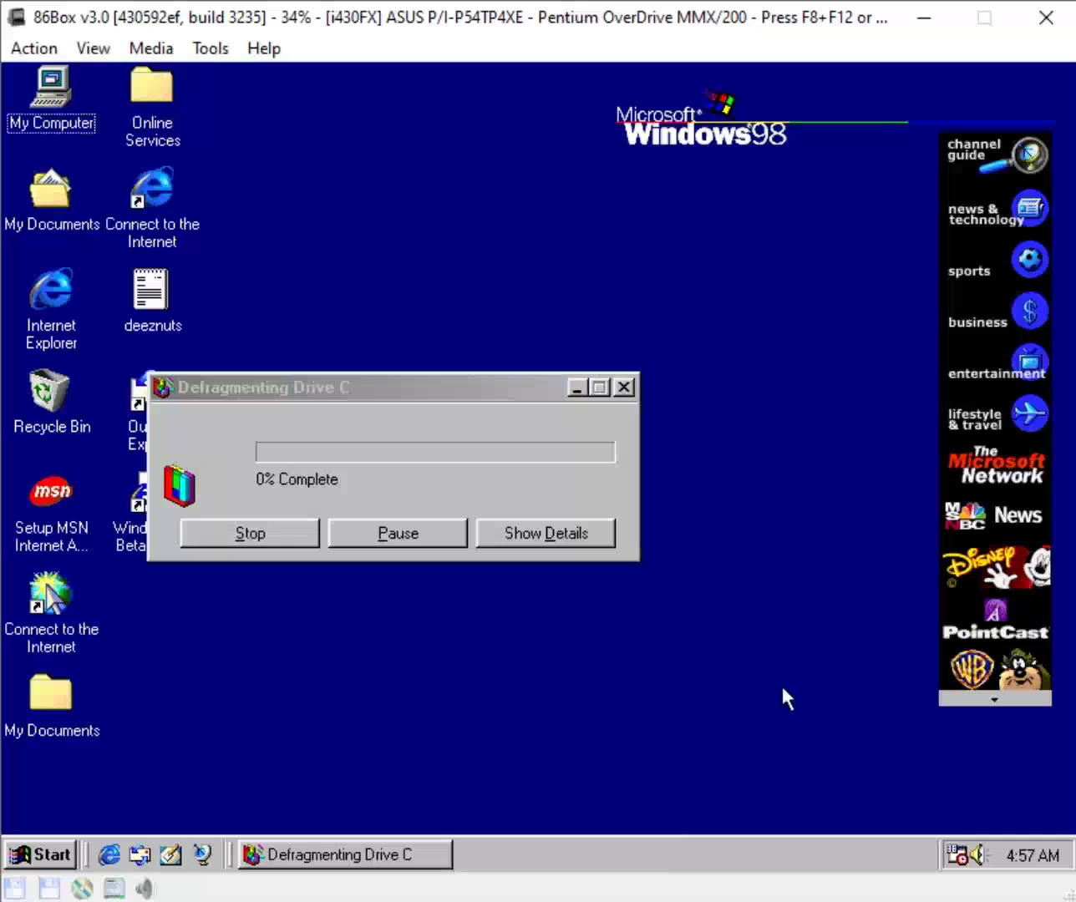
{"action": "left_click", "coordinate": [340, 396]}
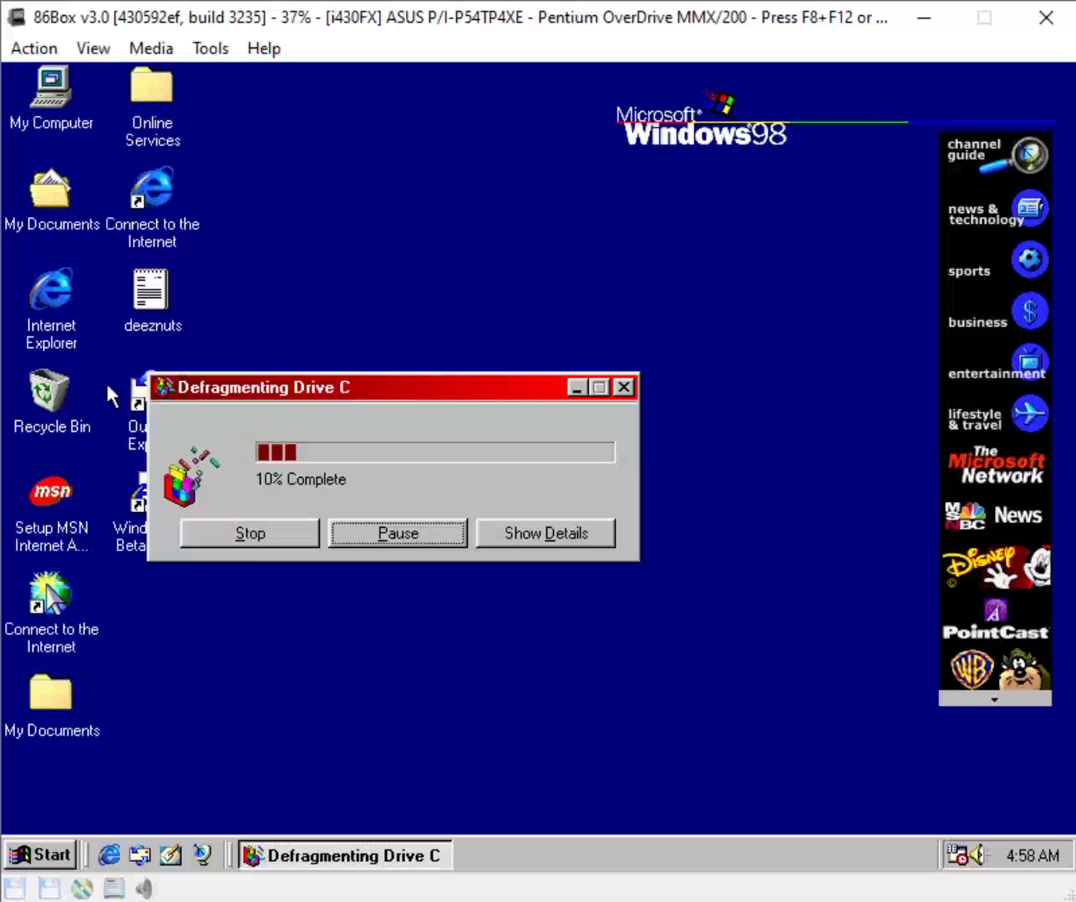
- Open the deeznuts text file on the desktop and finish the completed Drive Converter (FAT32) wizard
{"action": "left_click", "coordinate": [160, 293]}
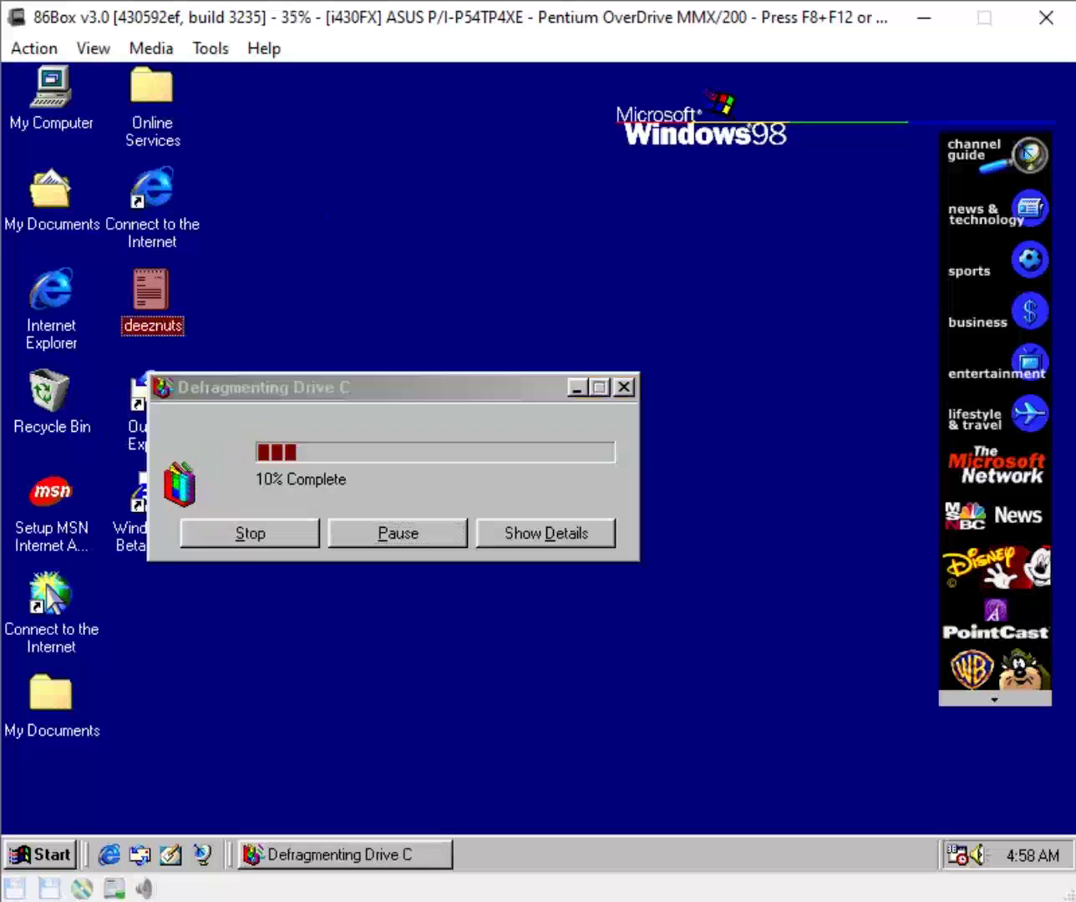
{"action": "double_click", "coordinate": [171, 317]}
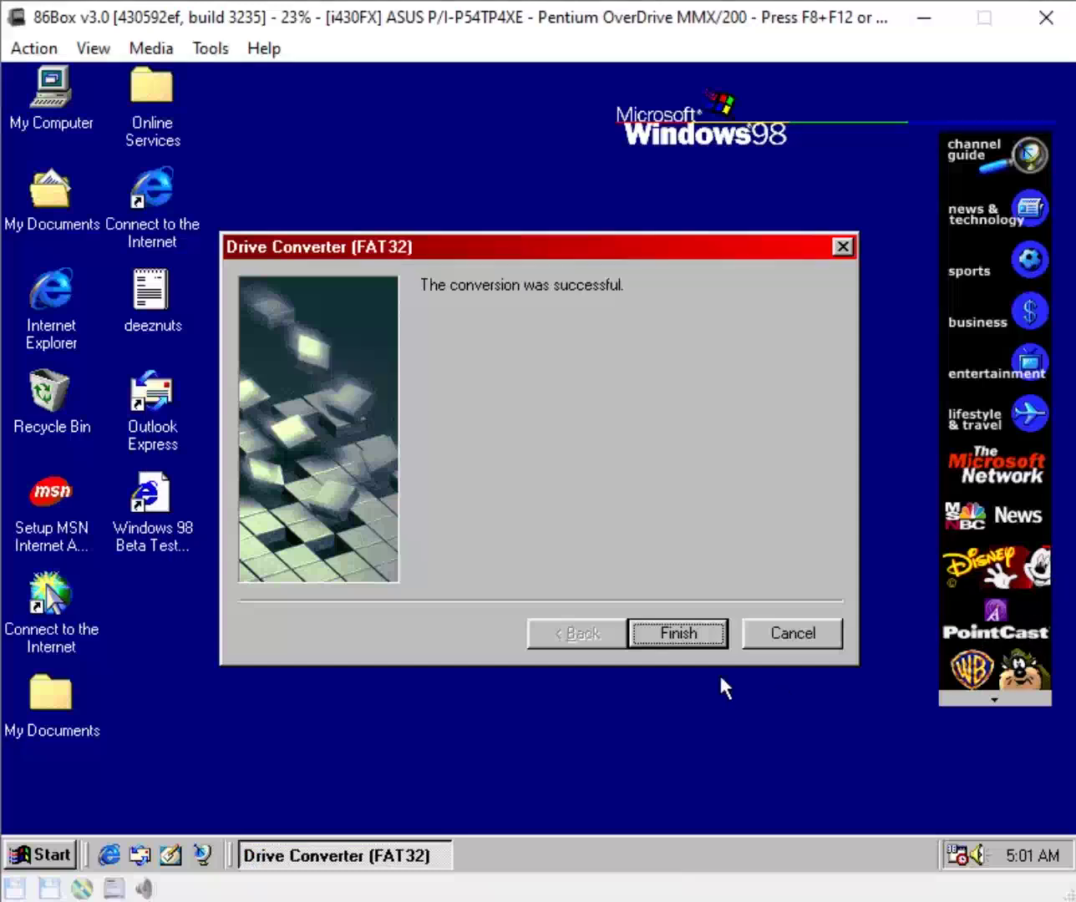
{"action": "left_click", "coordinate": [707, 630]}
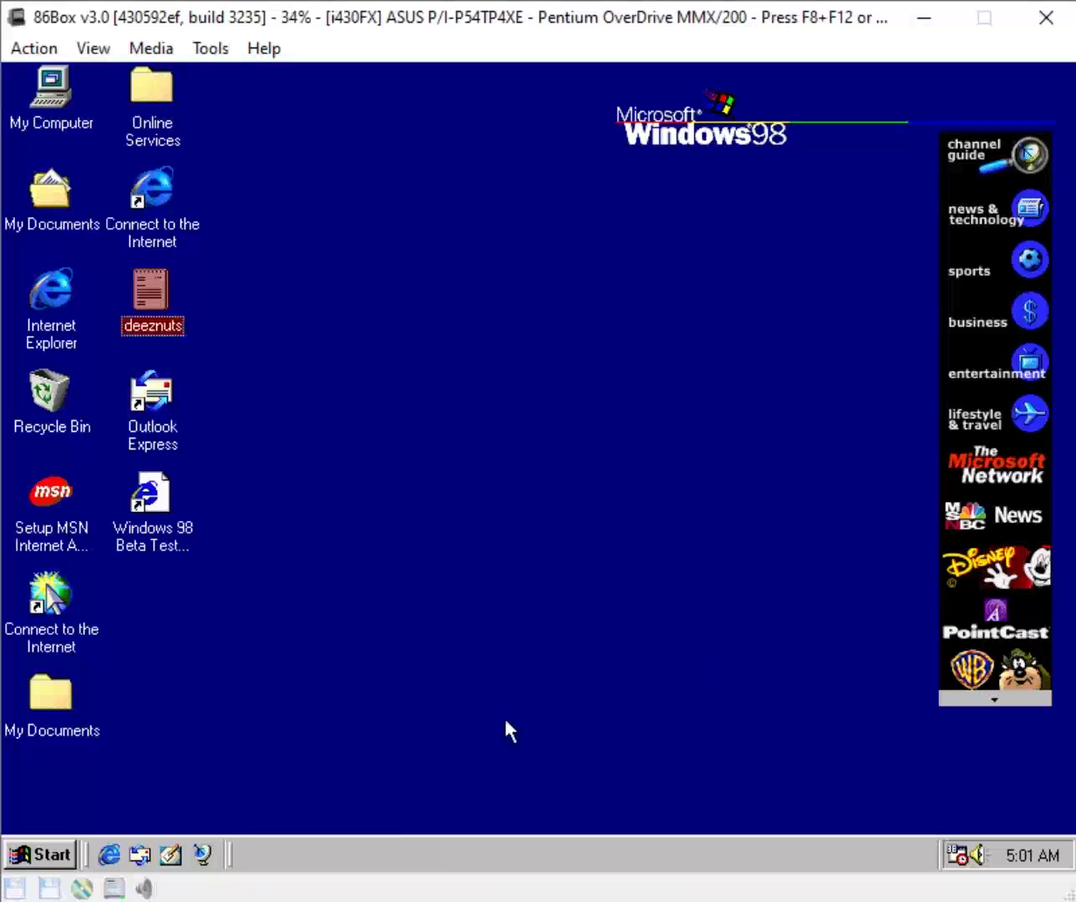
- Open the Memphis Beta Guide from the Desktop program group, look over its opening page and close the document
{"action": "left_click", "coordinate": [41, 855]}
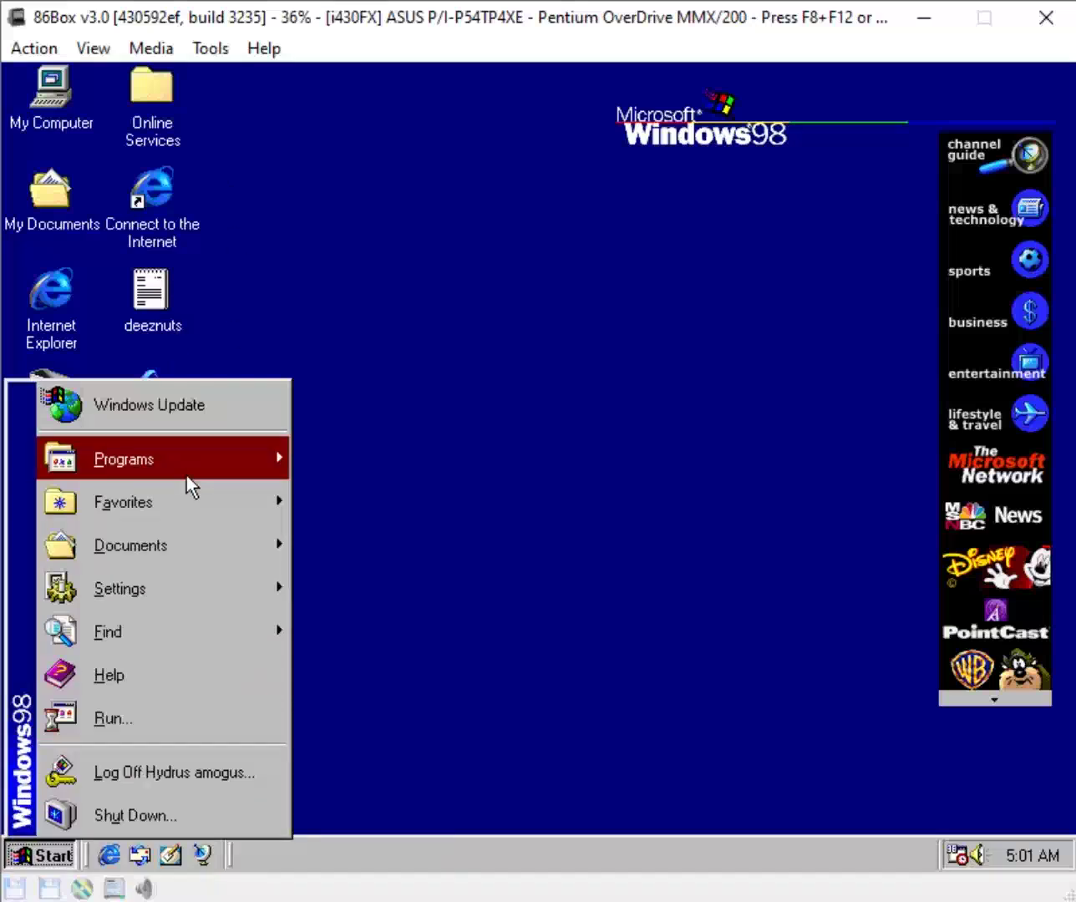
{"action": "mouse_move", "coordinate": [186, 475]}
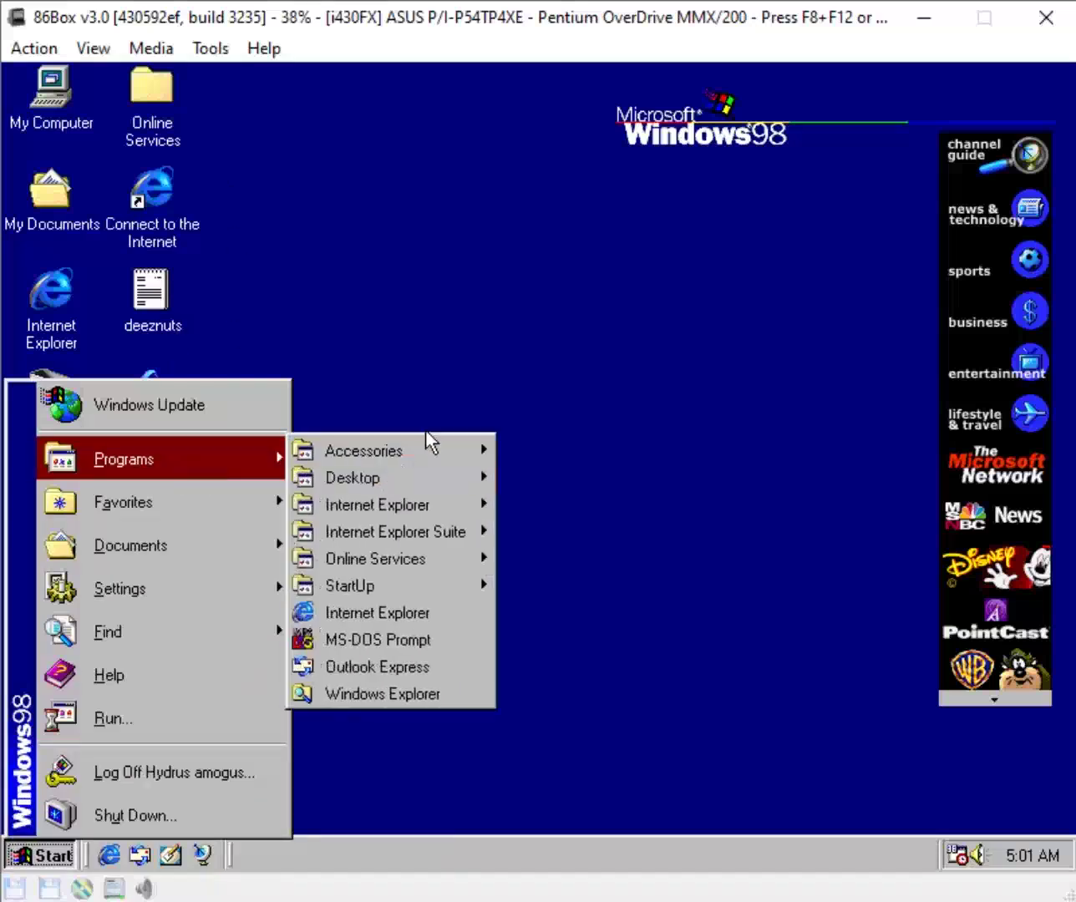
{"action": "mouse_move", "coordinate": [410, 437]}
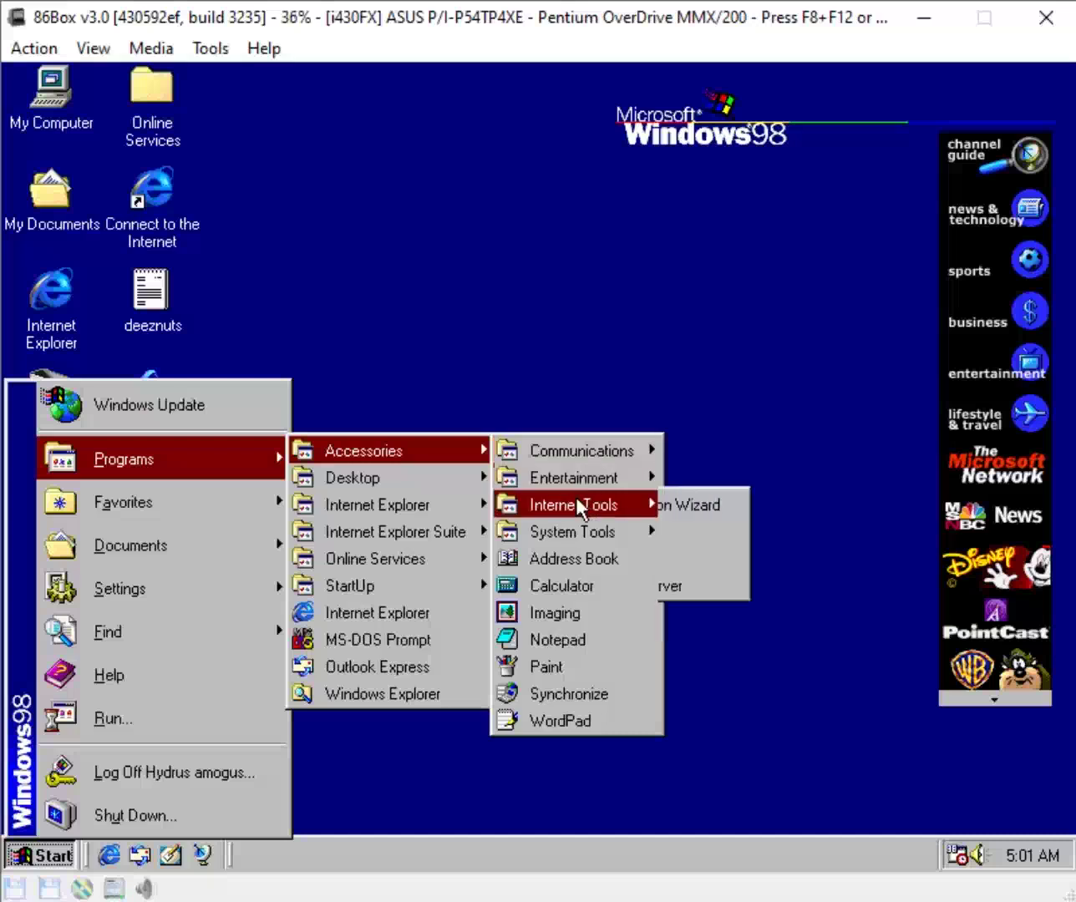
{"action": "mouse_move", "coordinate": [578, 533]}
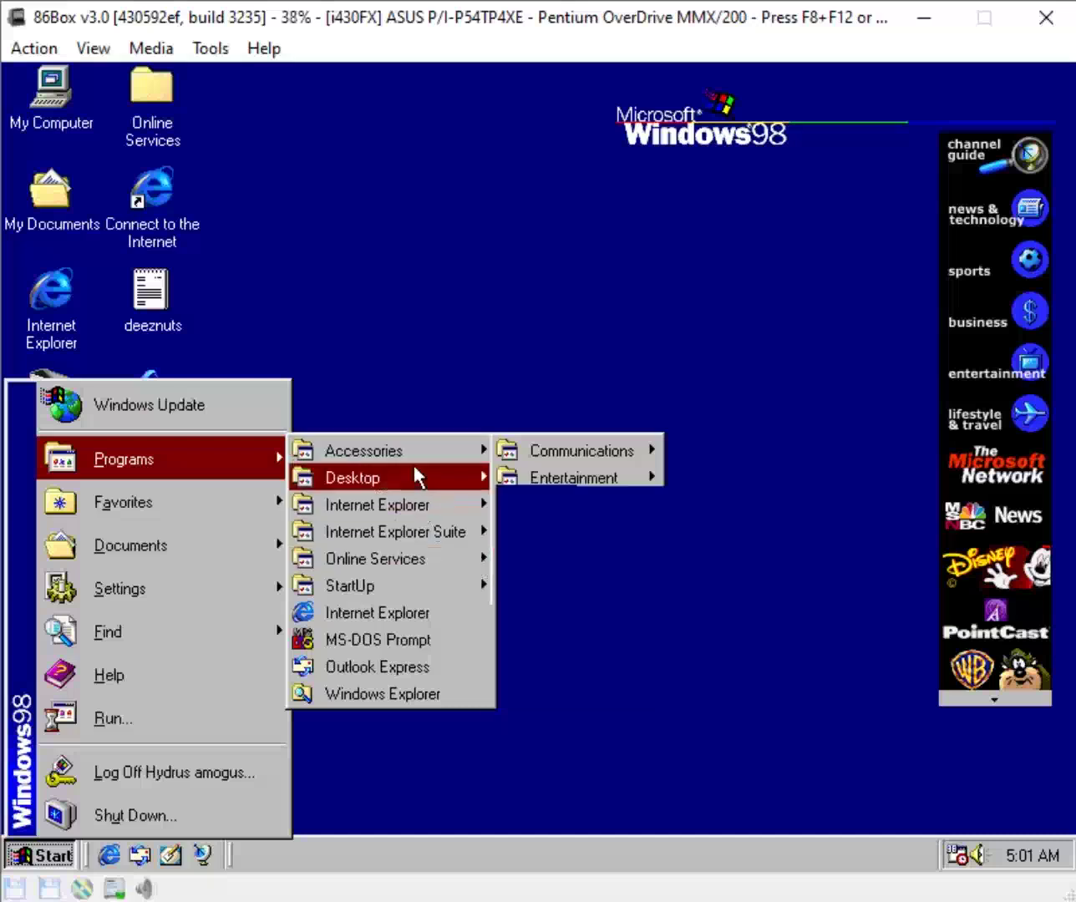
{"action": "mouse_move", "coordinate": [418, 479]}
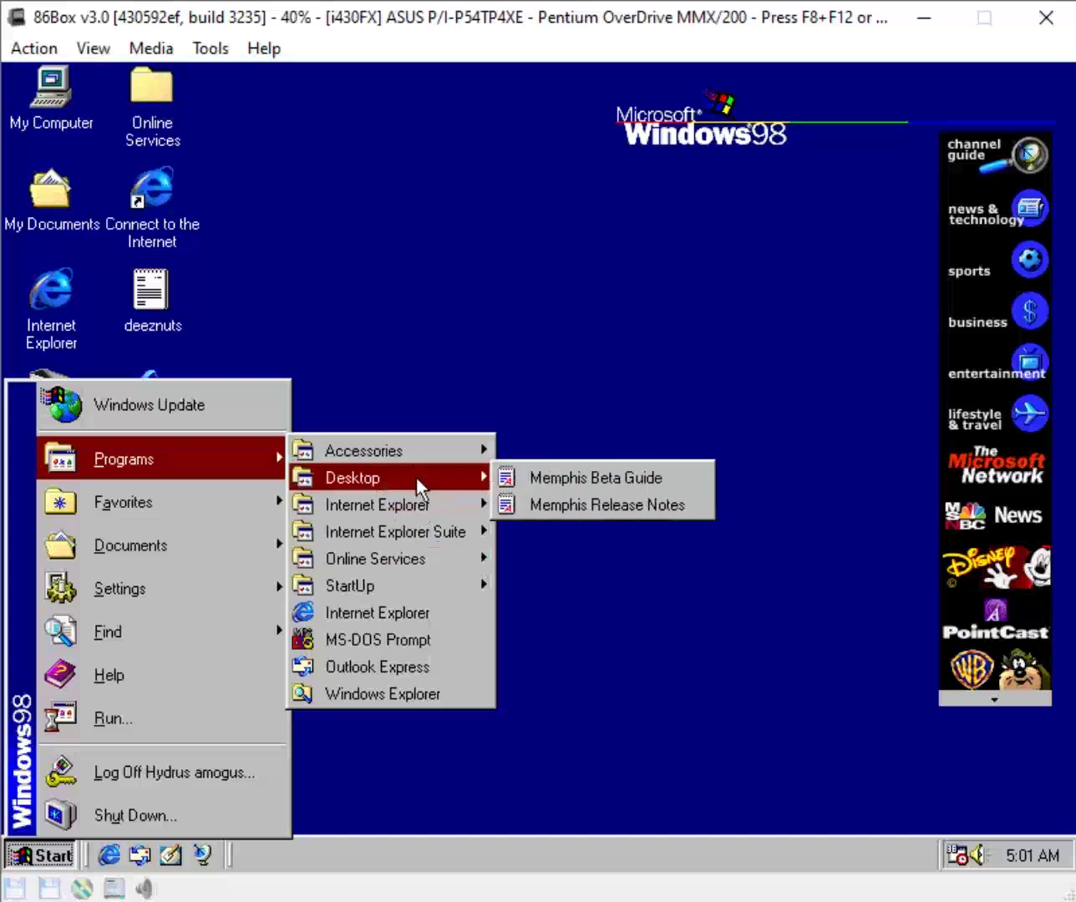
{"action": "left_click", "coordinate": [589, 475]}
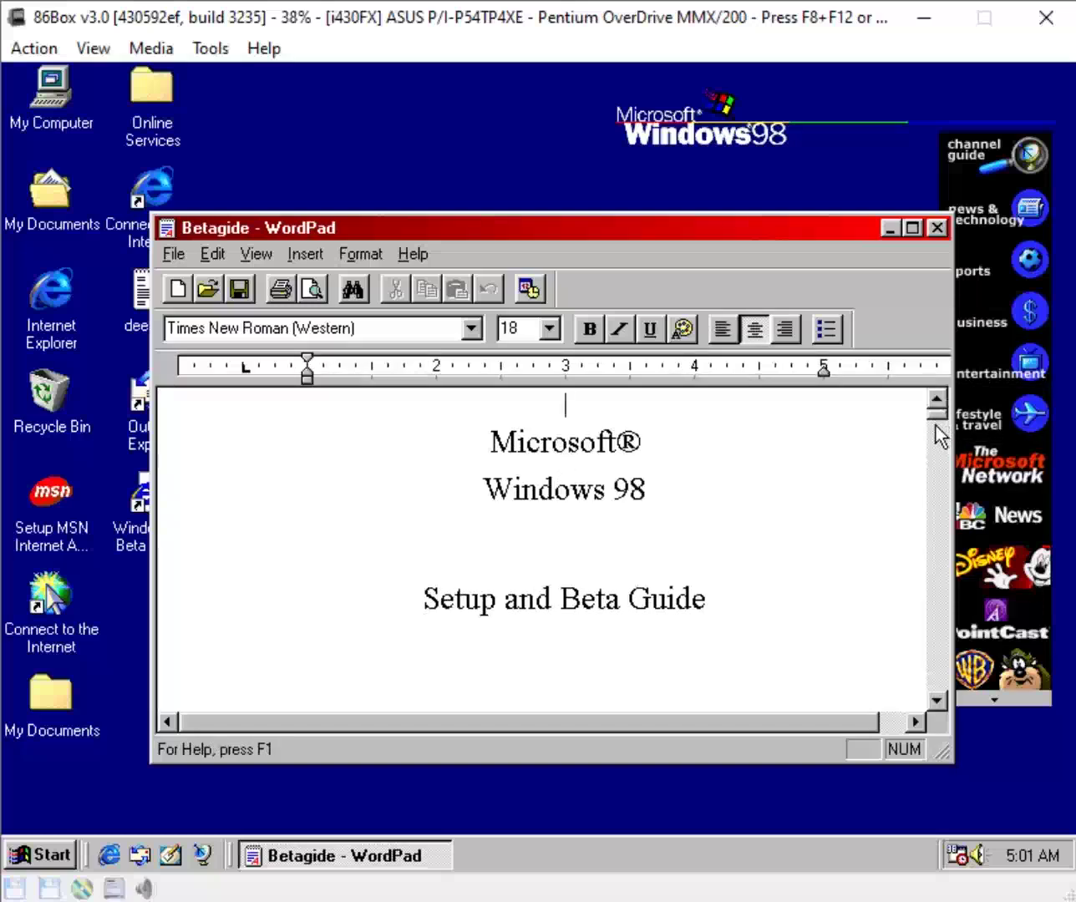
{"action": "mouse_move", "coordinate": [935, 422]}
{"action": "left_mouse_down"}
{"action": "mouse_move", "coordinate": [939, 436]}
{"action": "mouse_move", "coordinate": [941, 421]}
{"action": "left_mouse_up"}
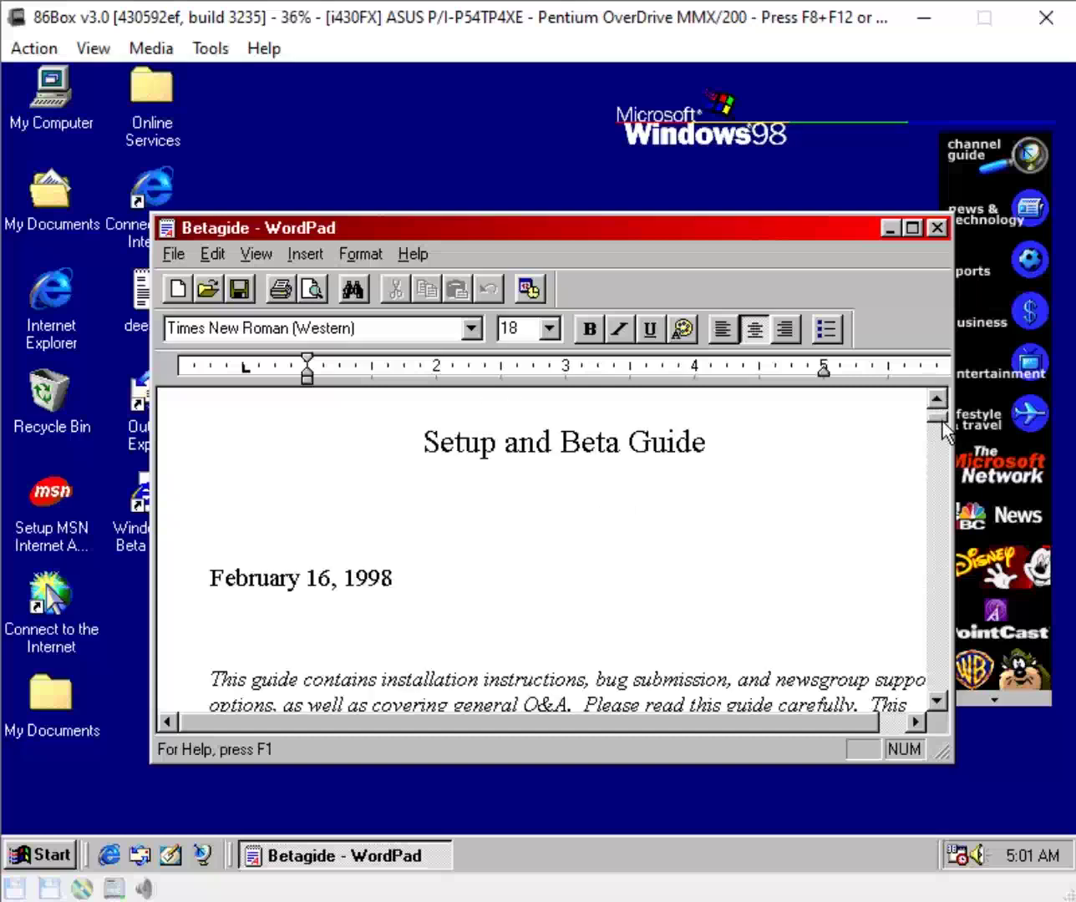
{"action": "left_click", "coordinate": [938, 228]}
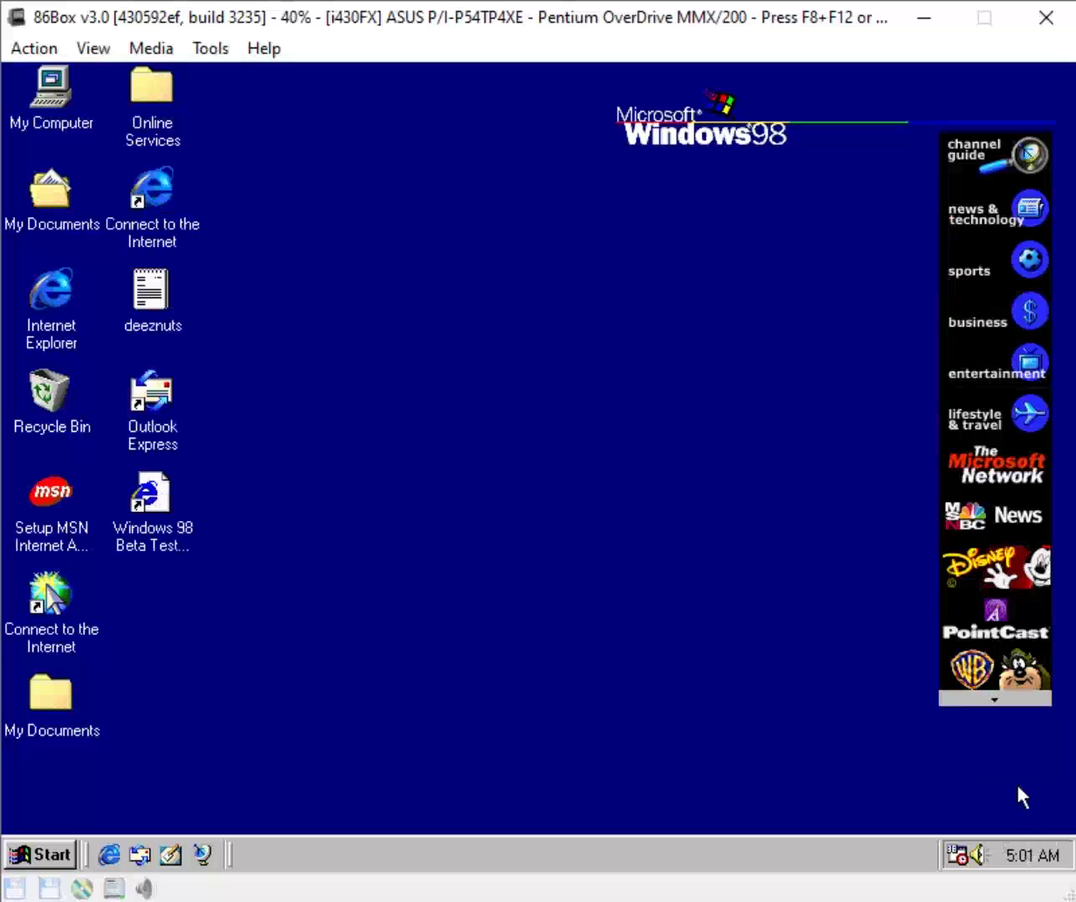
- Open the system date and time settings and set the year to 1999
{"action": "right_click", "coordinate": [1029, 852]}
{"action": "left_click", "coordinate": [988, 690]}
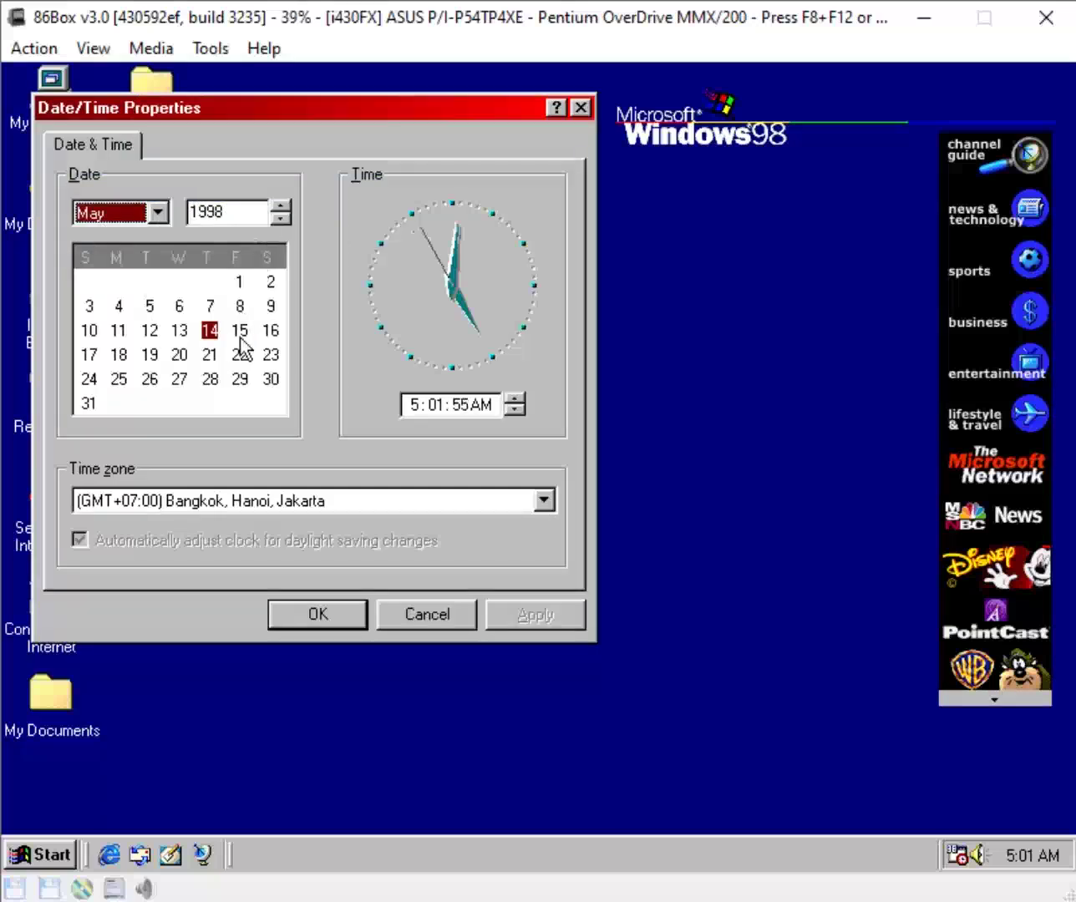
{"action": "left_click", "coordinate": [281, 220]}
{"action": "left_click", "coordinate": [282, 206]}
{"action": "left_click", "coordinate": [283, 205]}
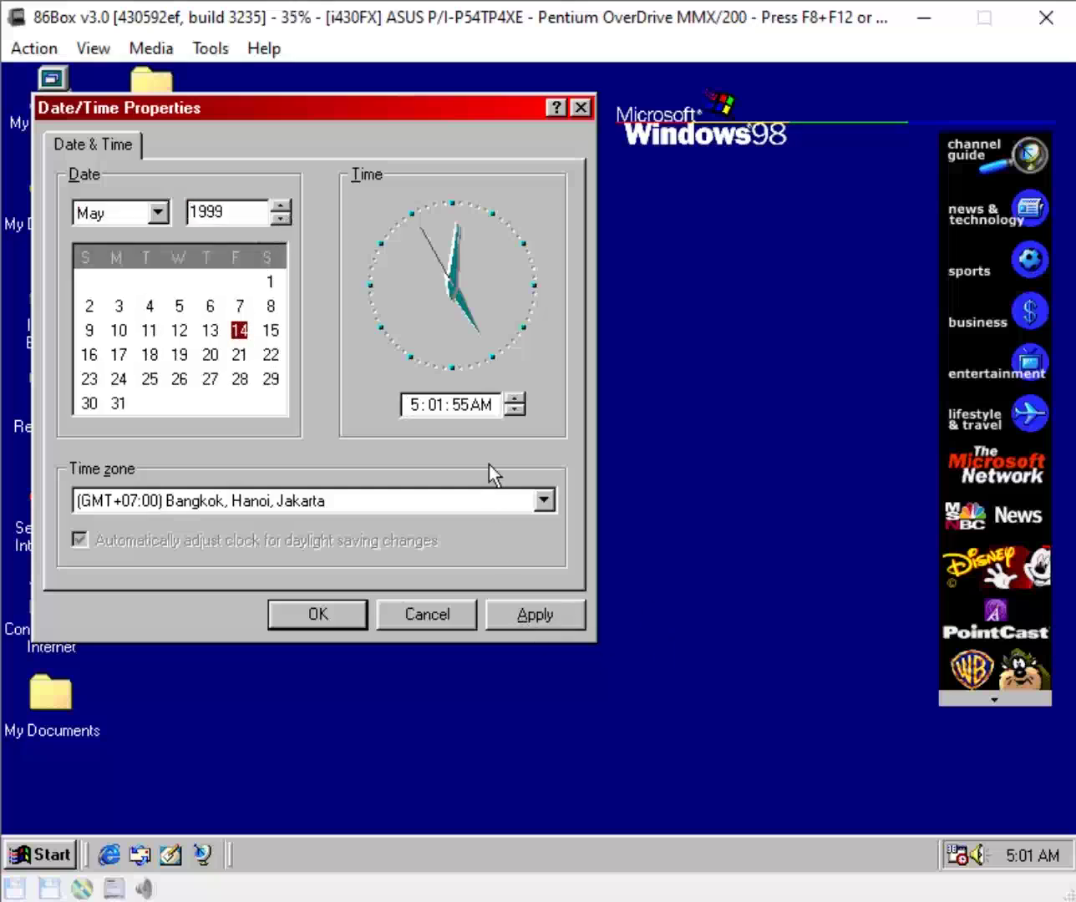
- Check the time zone list, keep Bangkok, Hanoi, Jakarta selected, and apply the date settings before closing them
{"action": "left_click", "coordinate": [483, 502]}
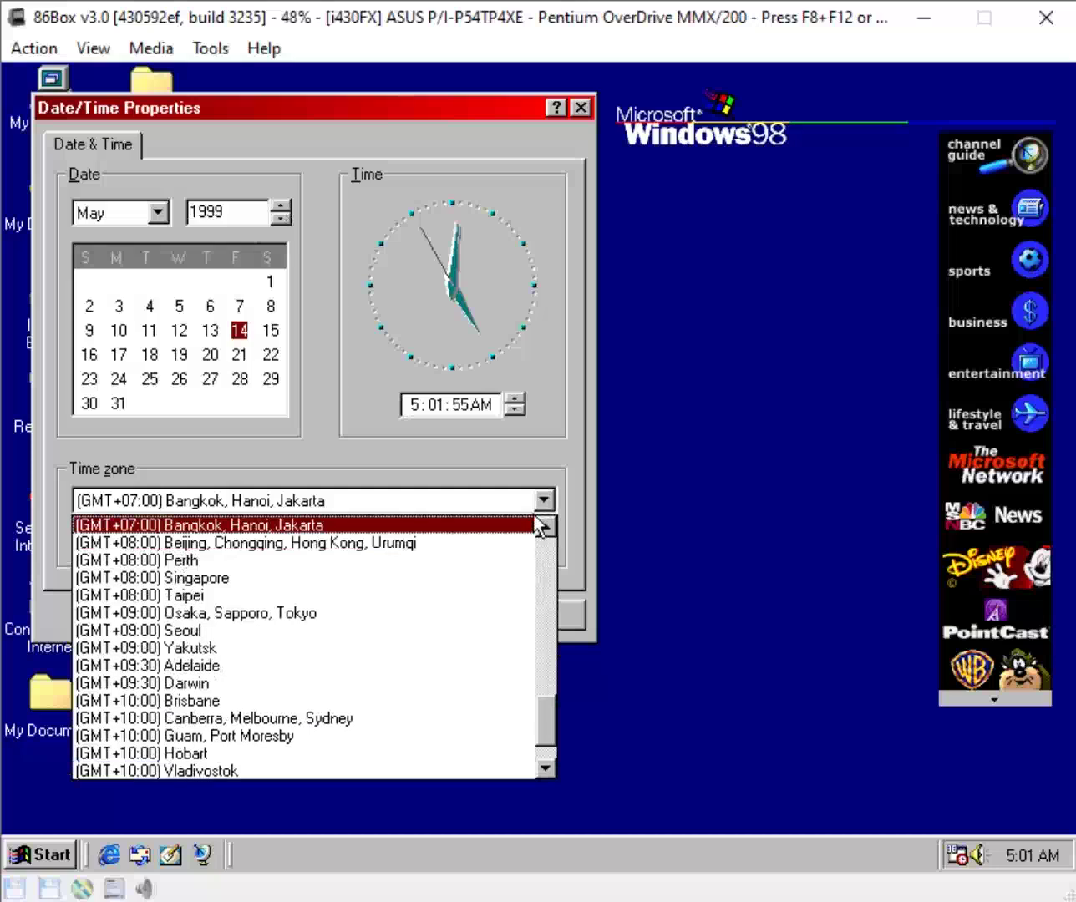
{"action": "left_click", "coordinate": [576, 528]}
{"action": "left_click", "coordinate": [552, 499]}
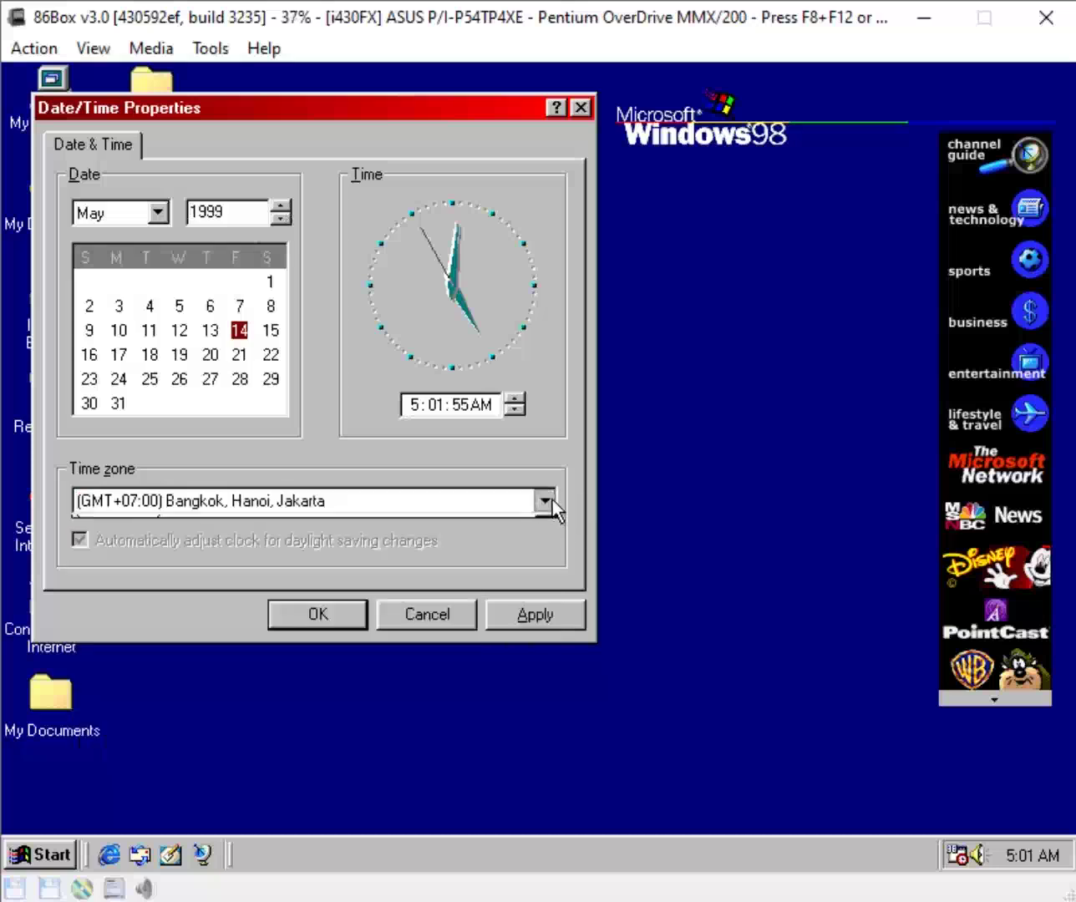
{"action": "left_click", "coordinate": [552, 515]}
{"action": "left_click", "coordinate": [545, 503]}
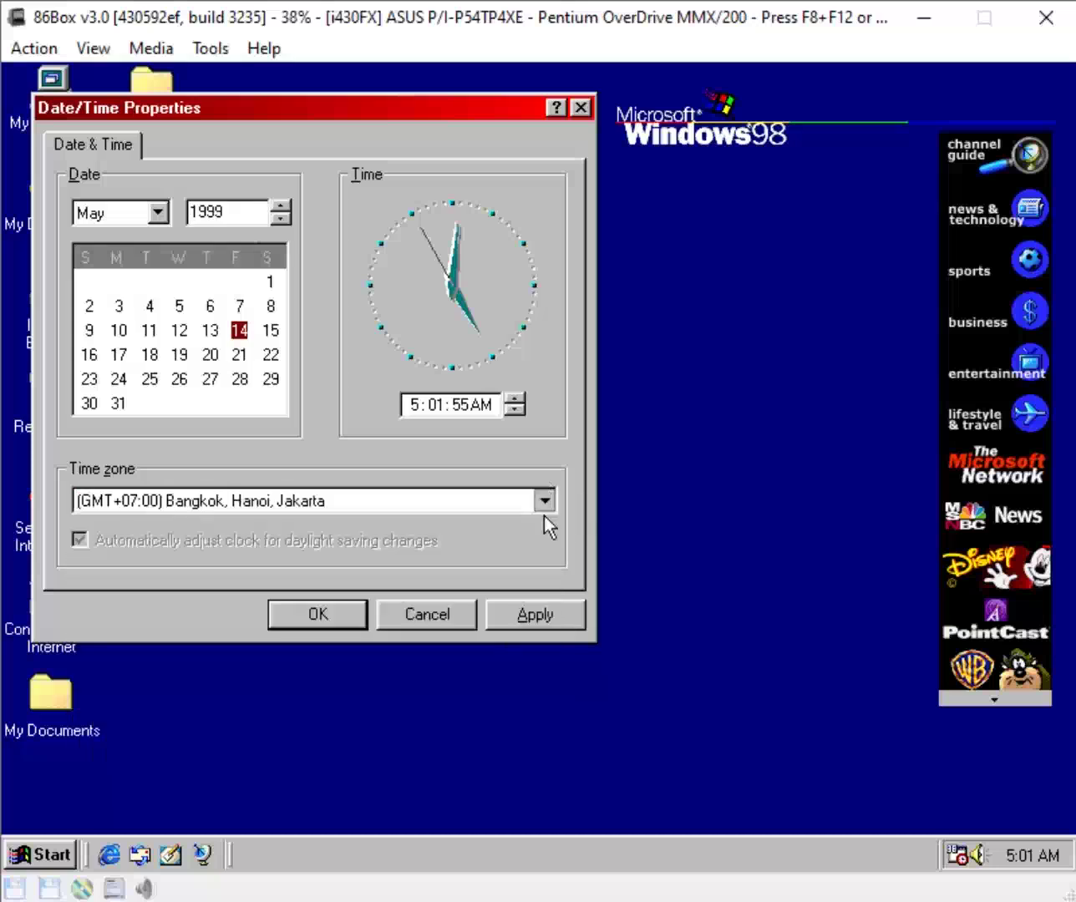
{"action": "left_click", "coordinate": [548, 530]}
{"action": "left_click", "coordinate": [548, 531]}
{"action": "left_click", "coordinate": [548, 530]}
{"action": "left_click", "coordinate": [544, 506]}
{"action": "left_click", "coordinate": [538, 612]}
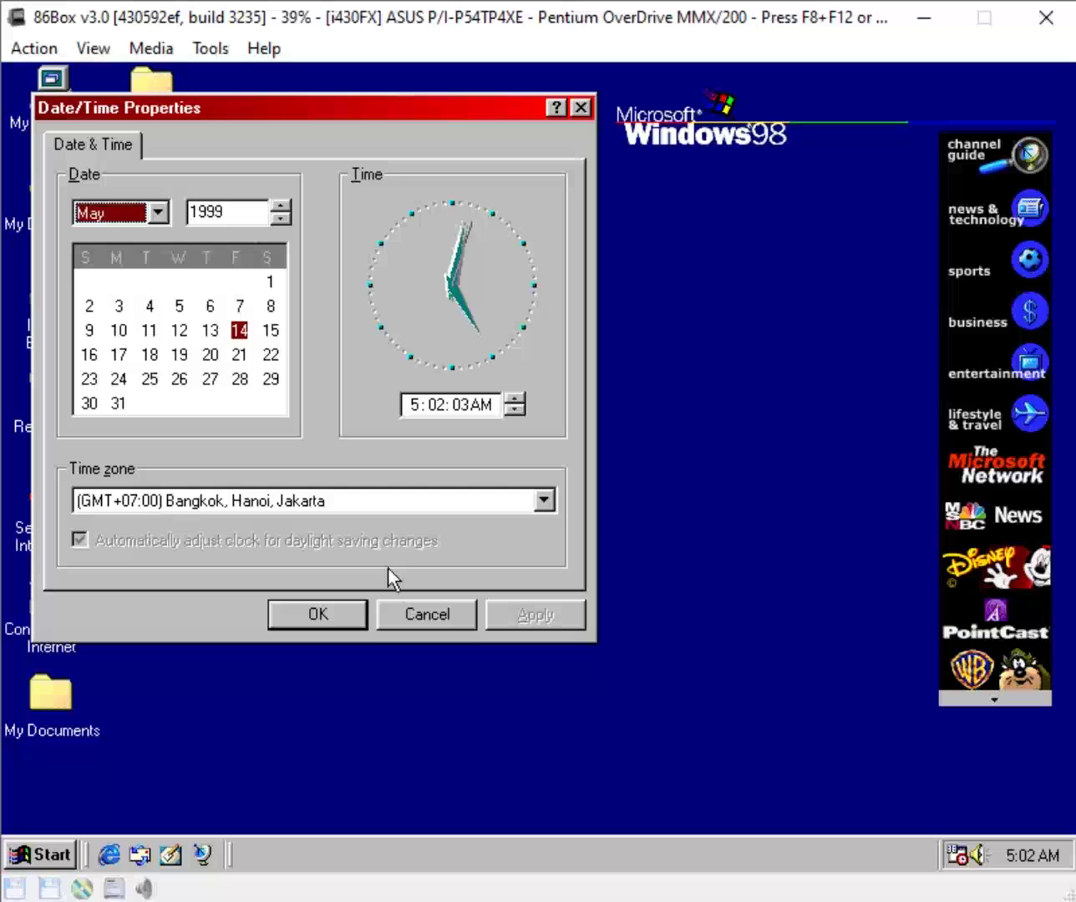
{"action": "left_click", "coordinate": [305, 607]}
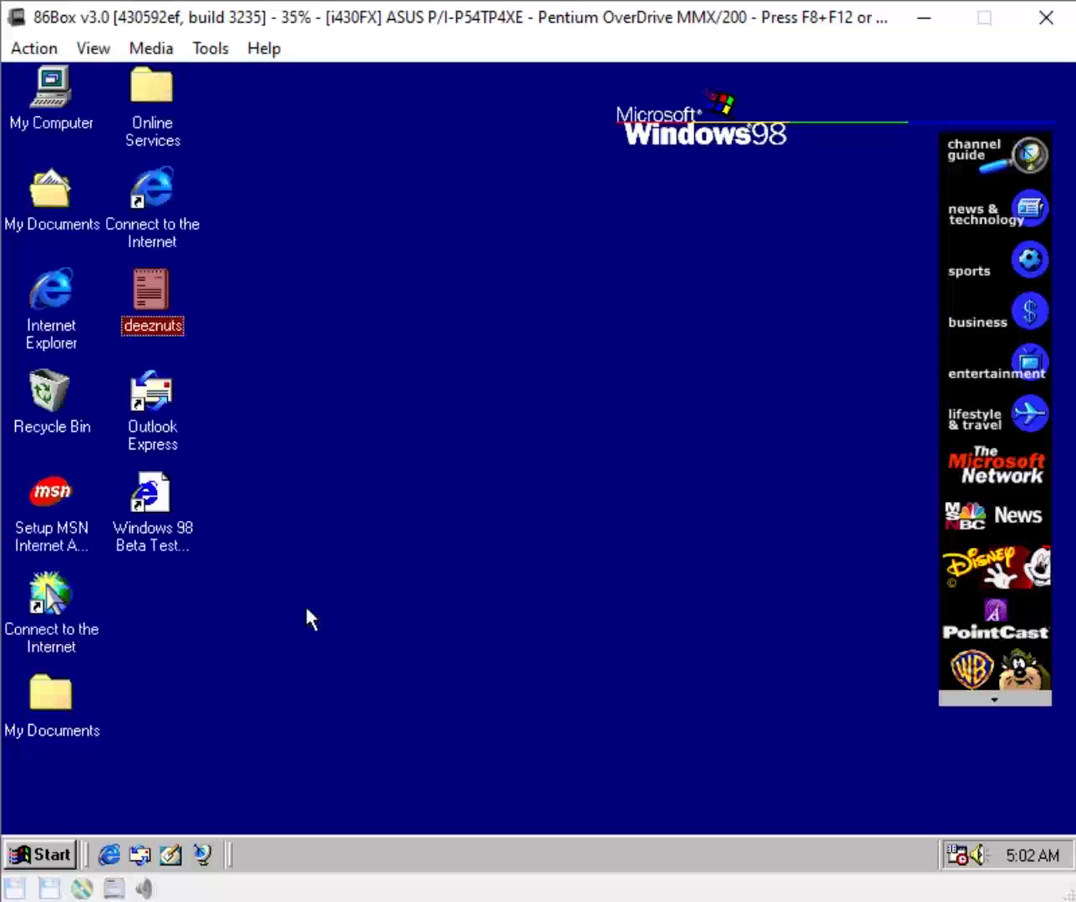
- Open the display properties from Control Panel and review the wallpaper choices and the color and screen area settings
{"action": "left_click", "coordinate": [19, 864]}
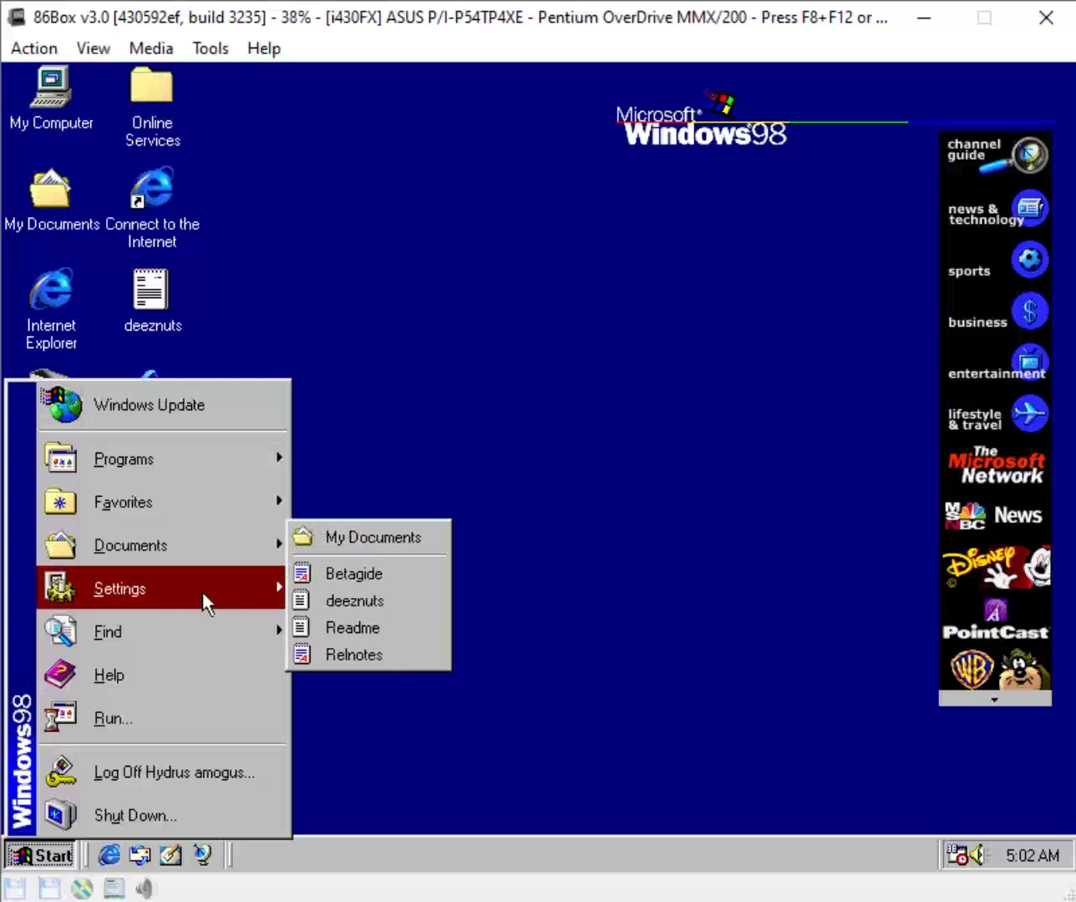
{"action": "mouse_move", "coordinate": [201, 592]}
{"action": "left_click", "coordinate": [368, 583]}
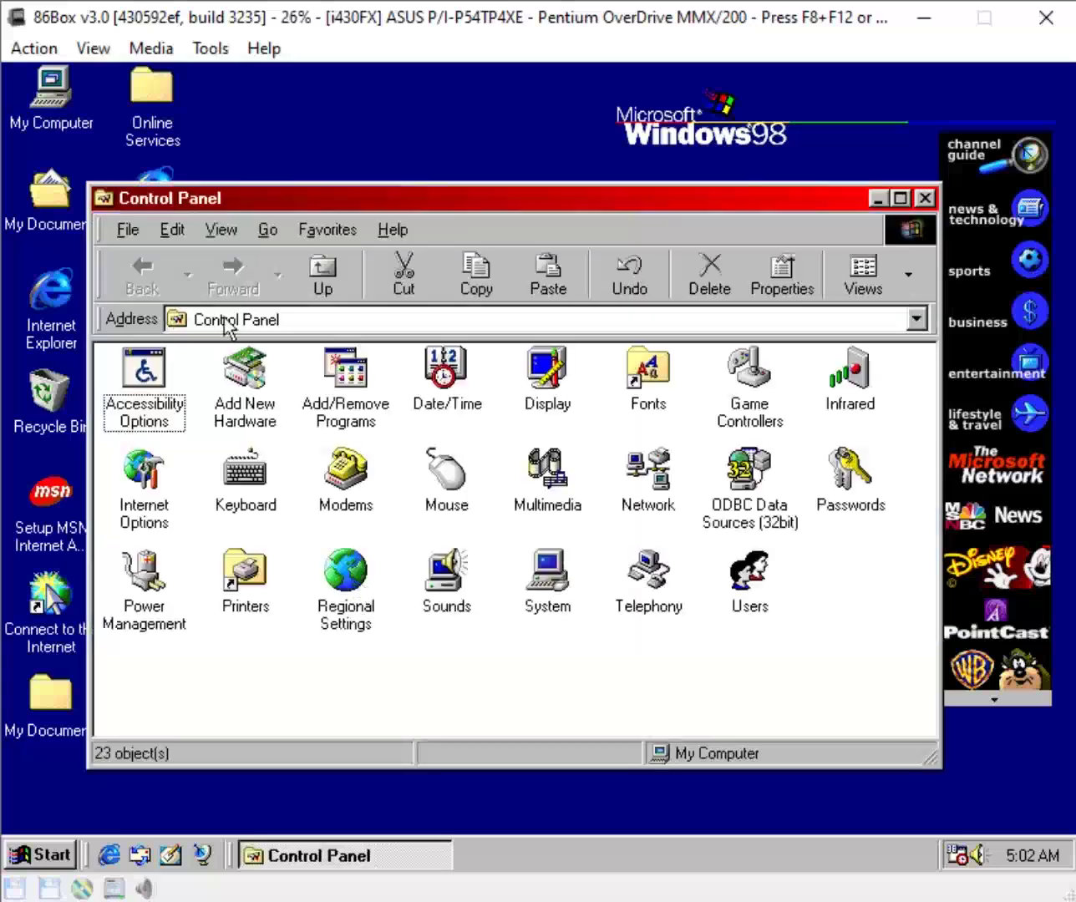
{"action": "double_click", "coordinate": [551, 377]}
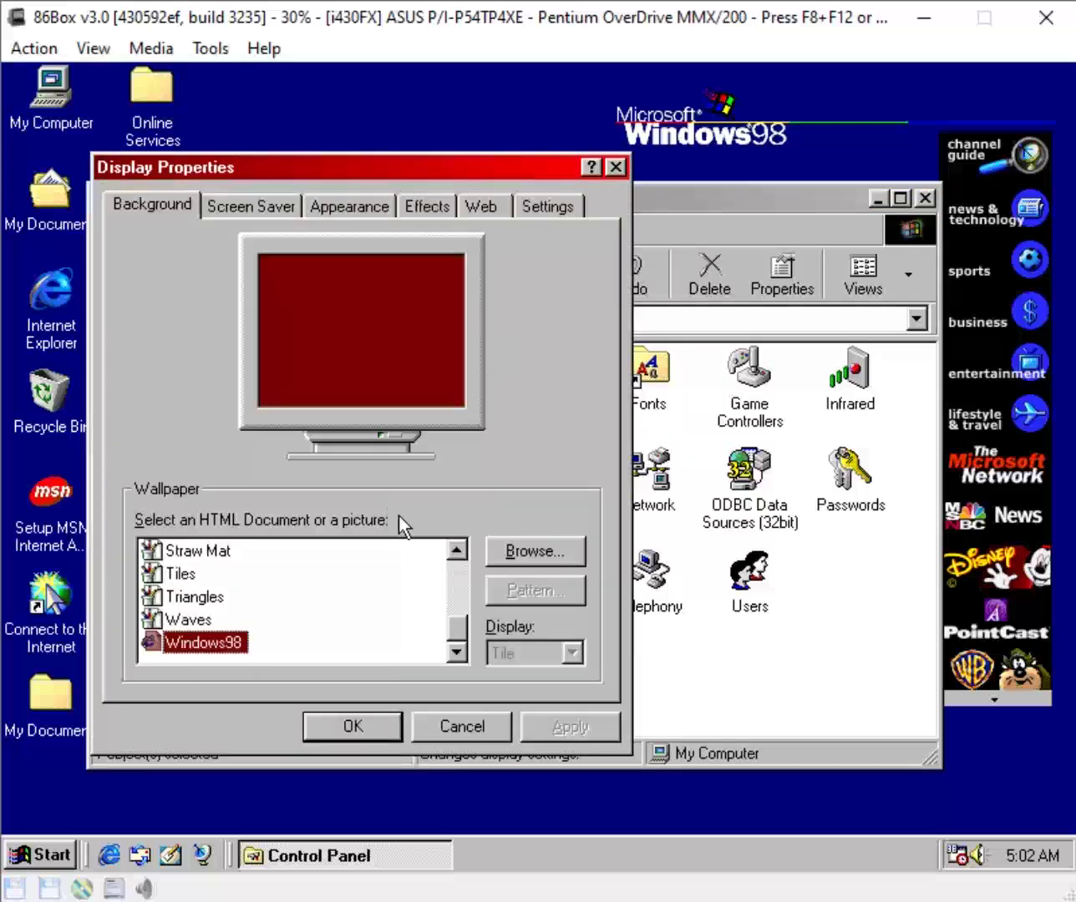
{"action": "left_click_drag", "start_coordinate": [451, 548], "coordinate": [452, 543]}
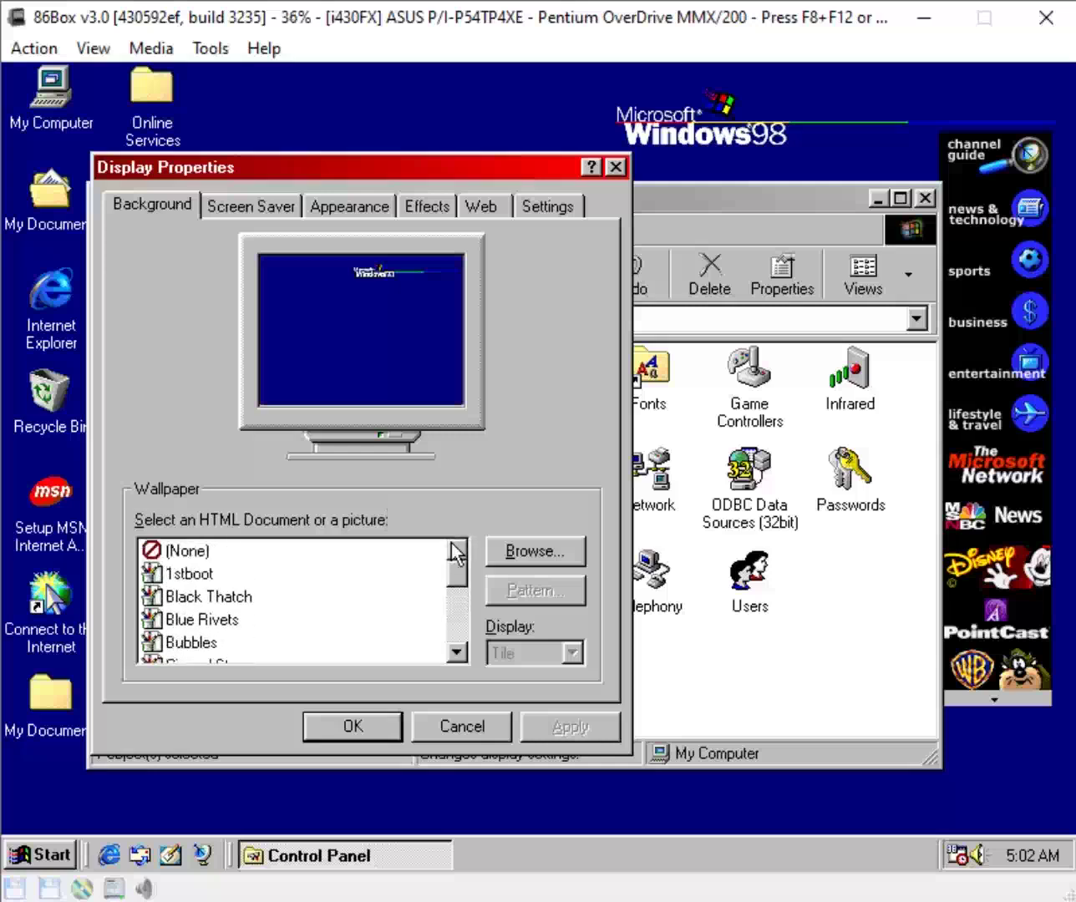
{"action": "left_click", "coordinate": [559, 207]}
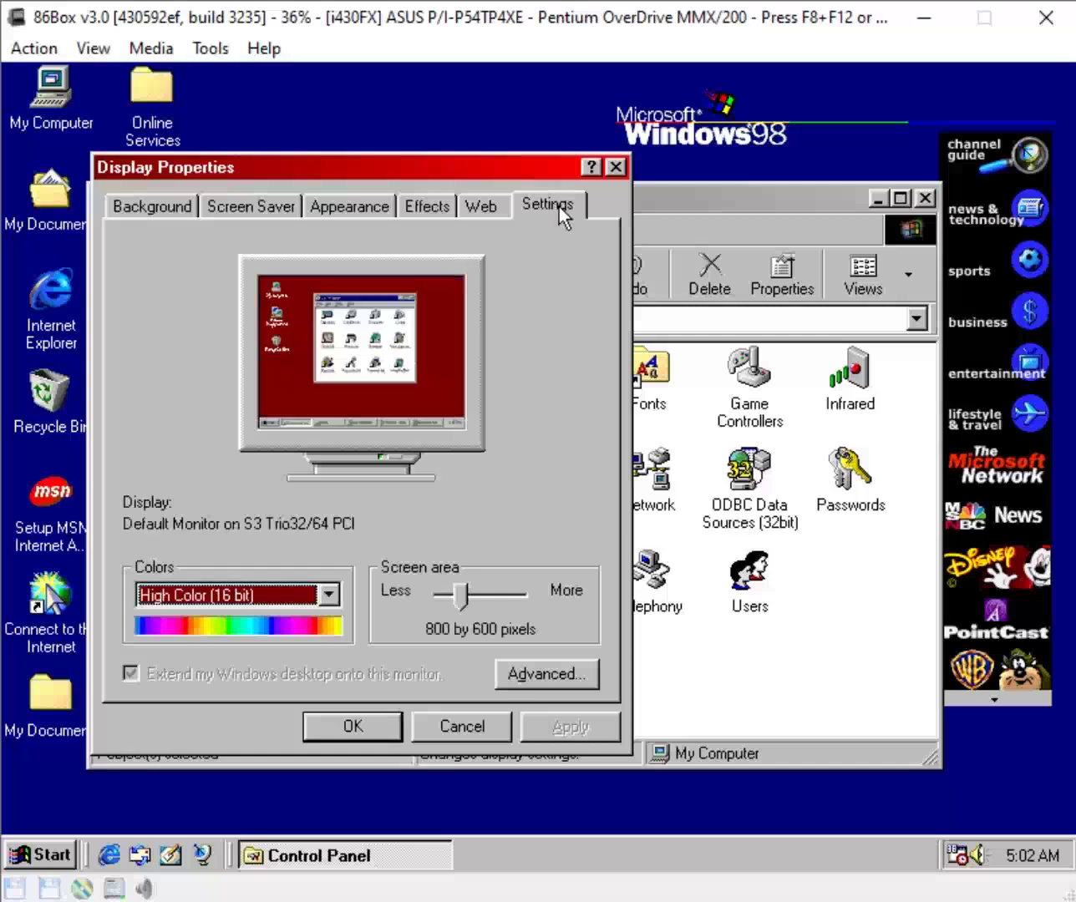
- Disable the Internet Explorer Channel Bar on the Active Desktop, apply the change and close Control Panel
{"action": "left_click", "coordinate": [467, 204]}
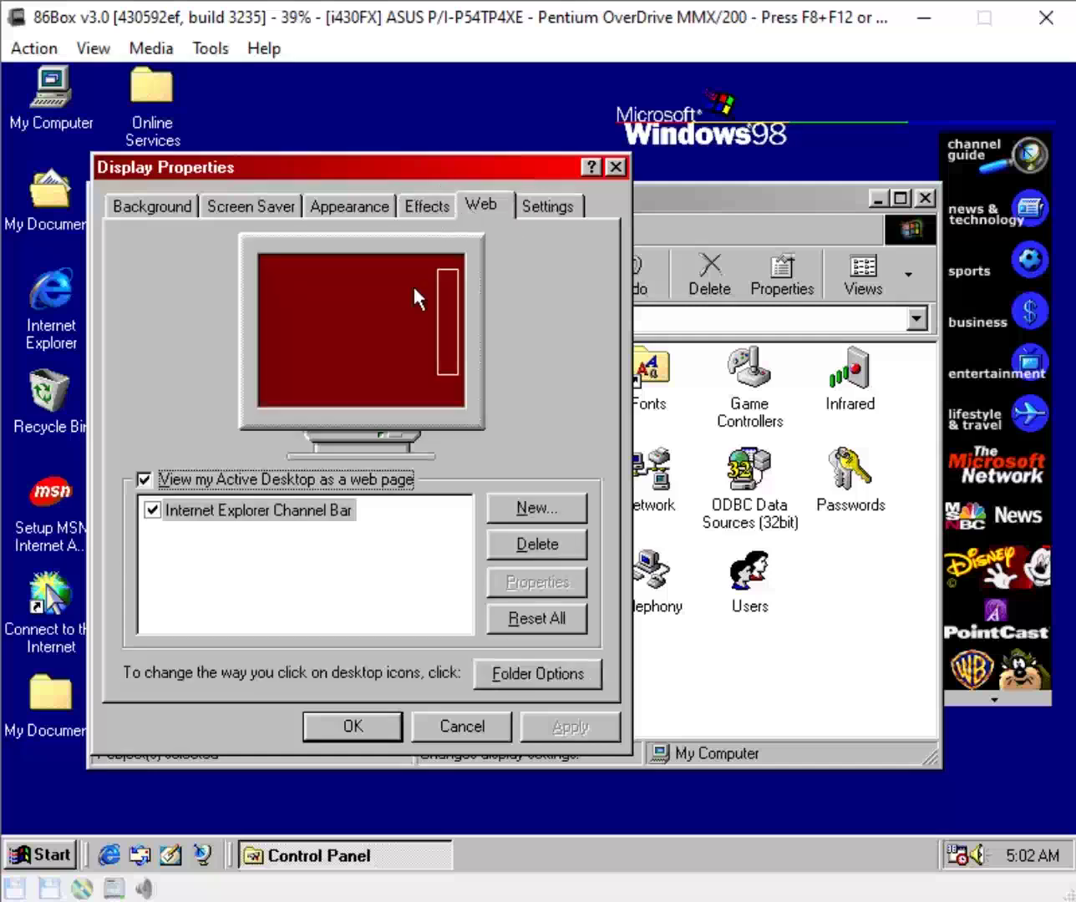
{"action": "left_click", "coordinate": [152, 510]}
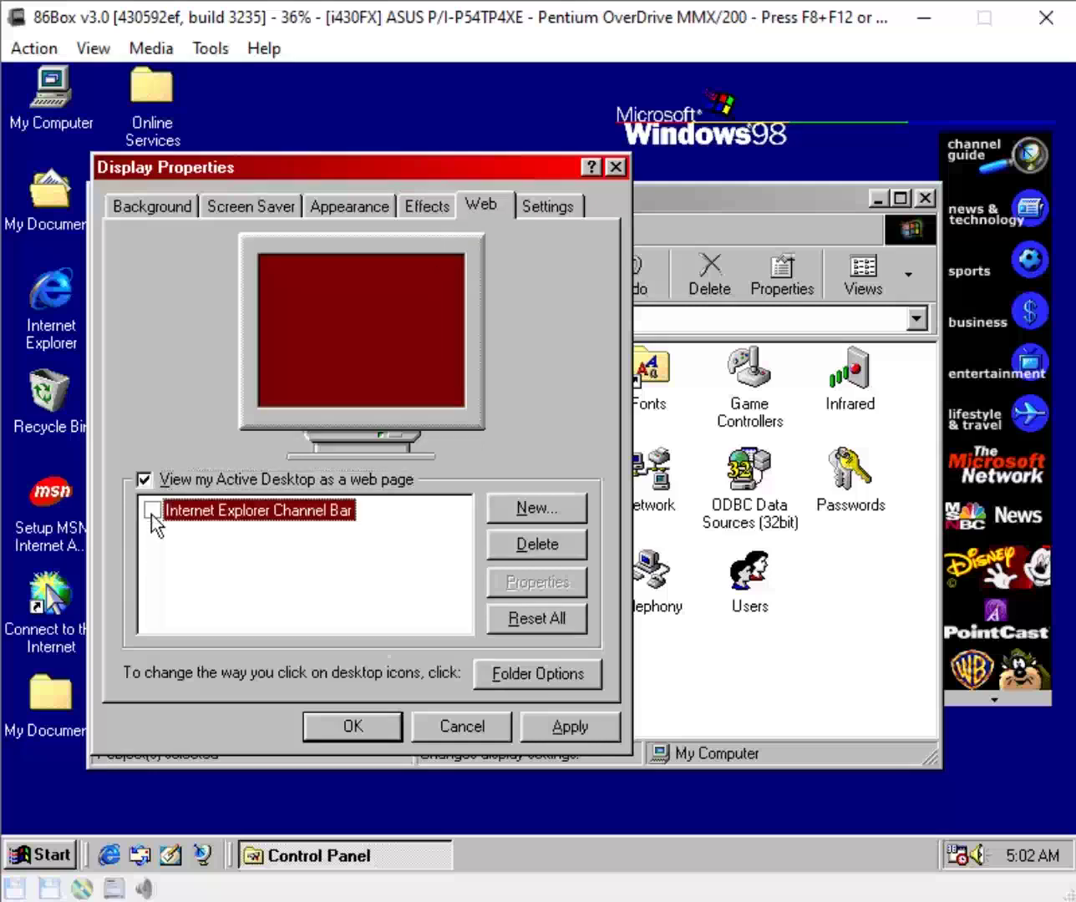
{"action": "left_click", "coordinate": [568, 719]}
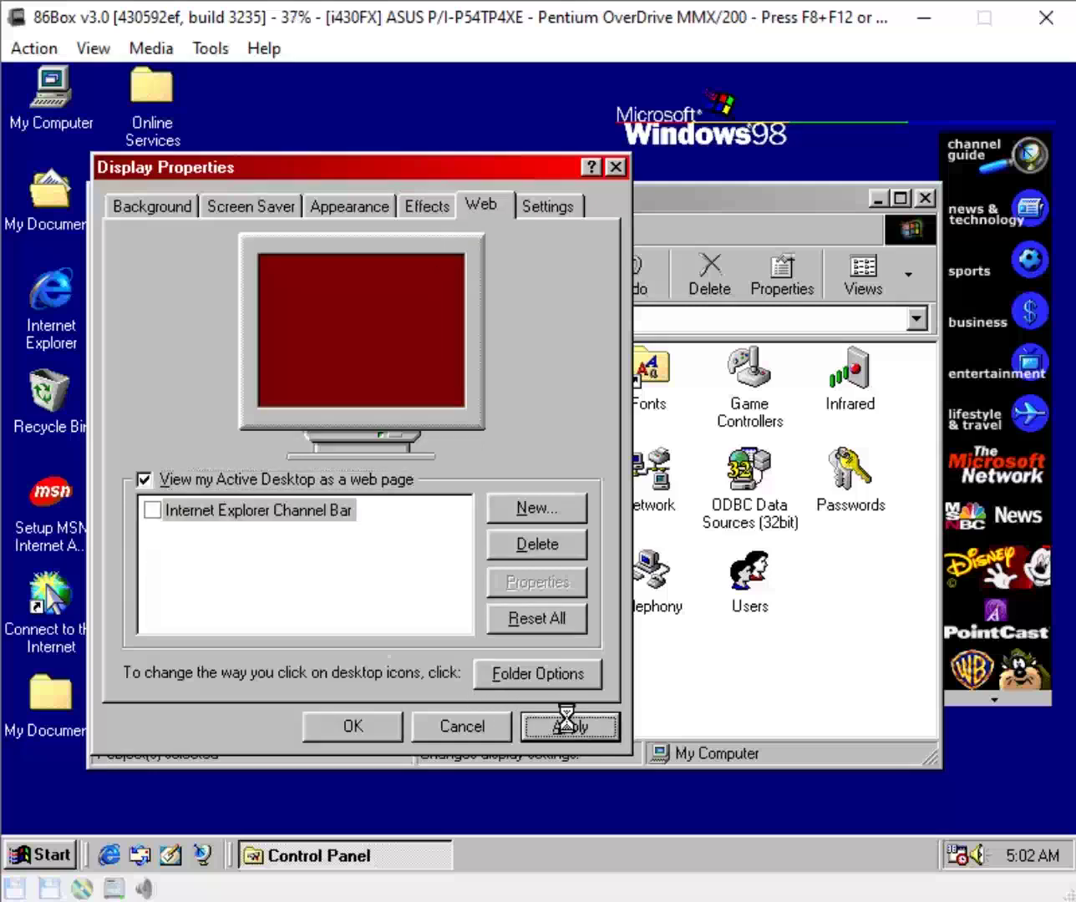
{"action": "left_click", "coordinate": [320, 740]}
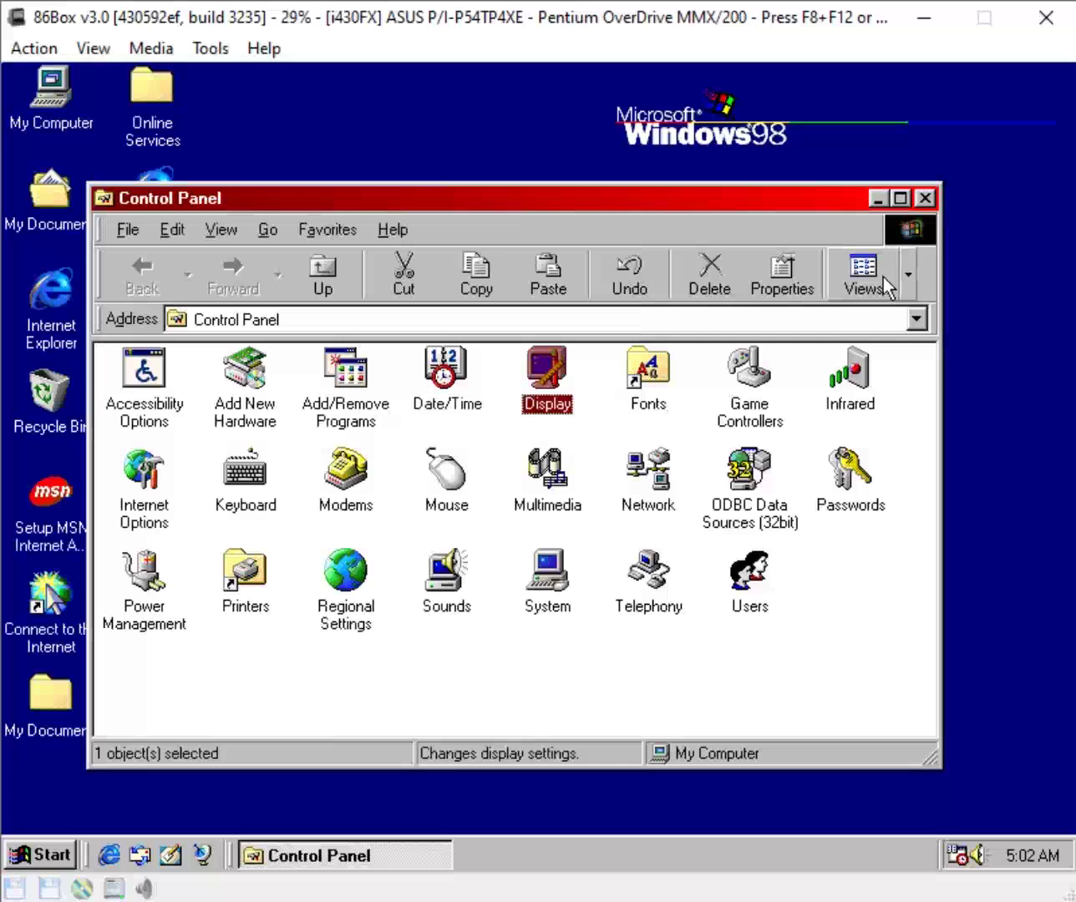
{"action": "left_click", "coordinate": [925, 200]}
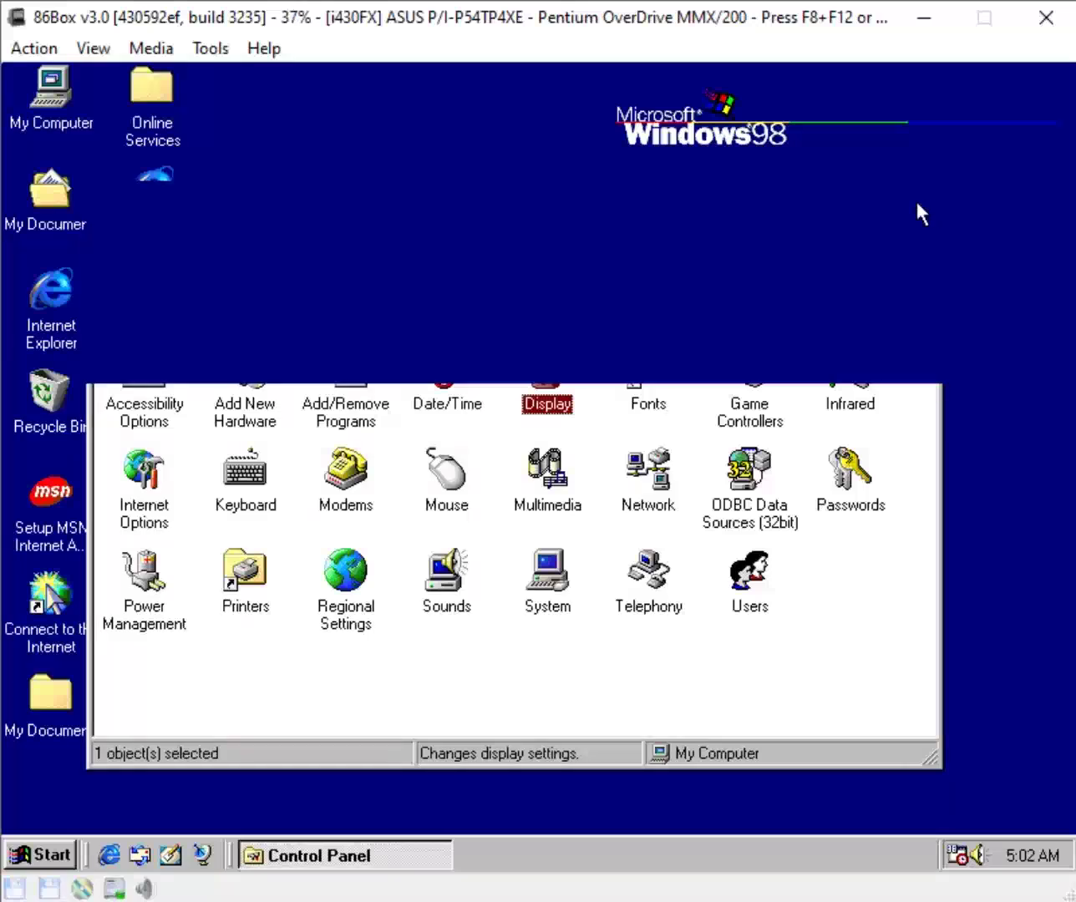